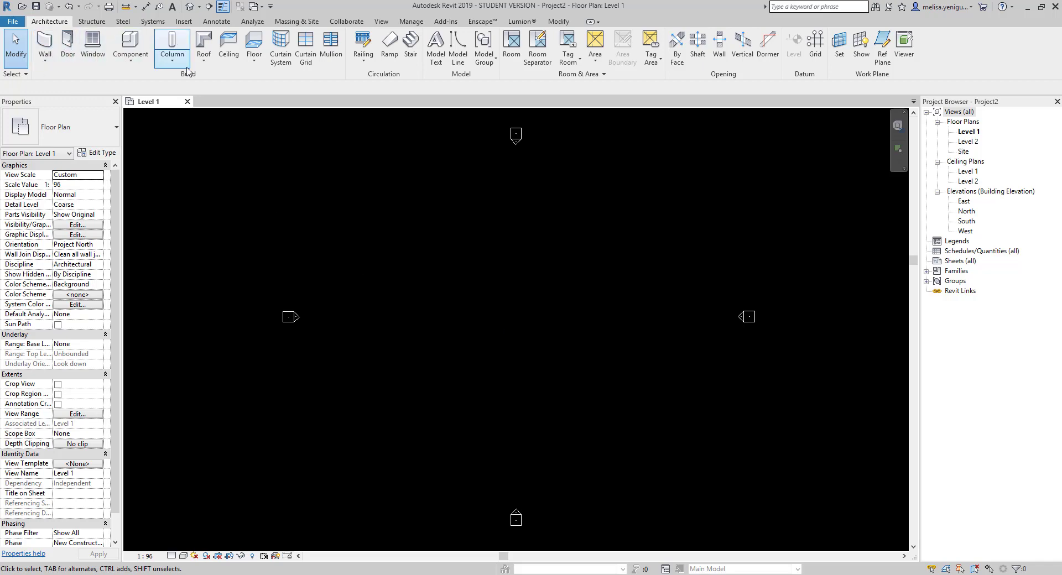
- Set the Level 1 plan to Fine detail, then try the Realistic and Shaded visual styles
click(172, 555)
click(188, 550)
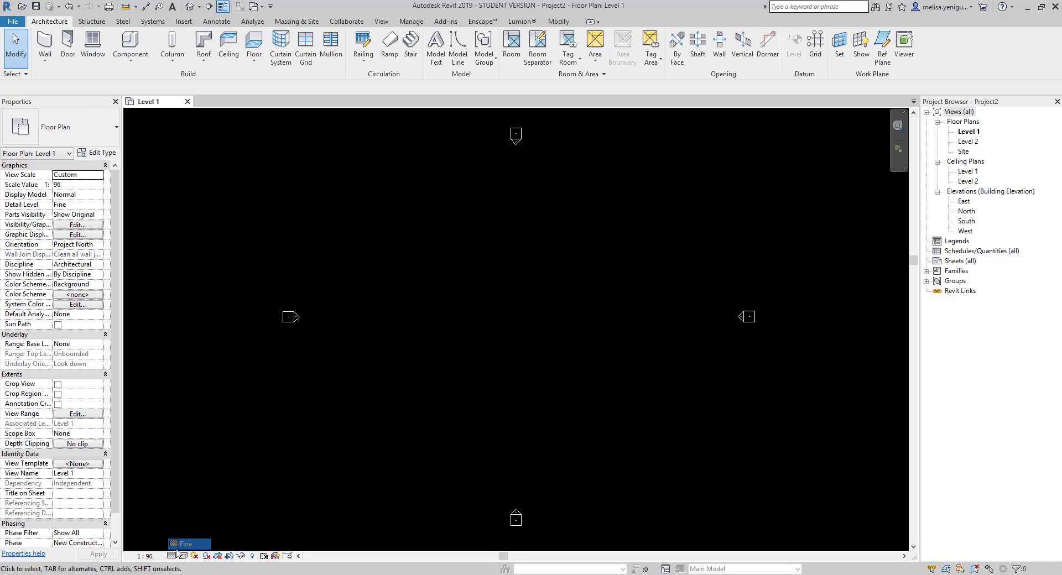
click(183, 556)
click(192, 534)
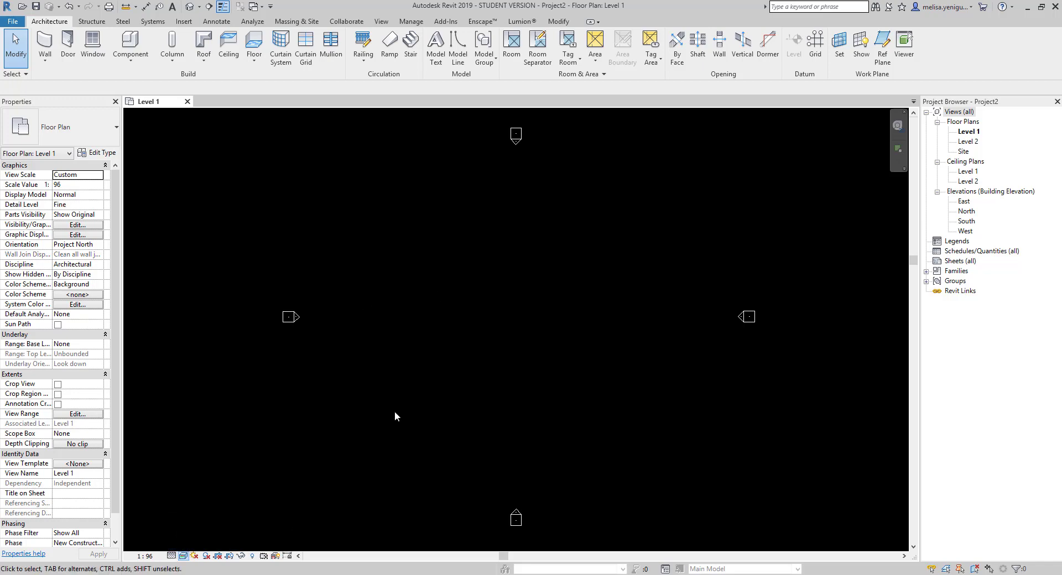
click(183, 556)
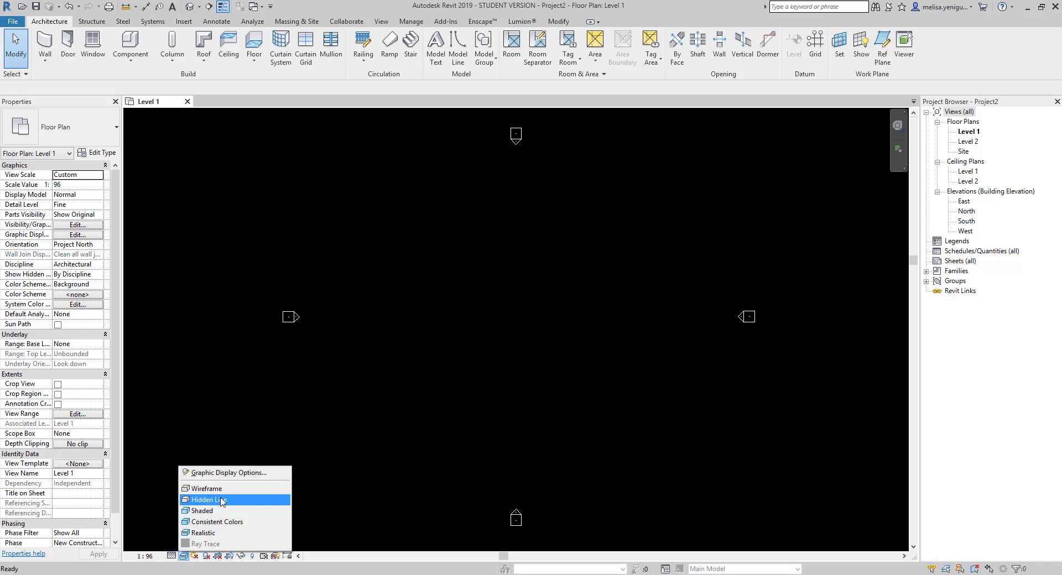
click(215, 511)
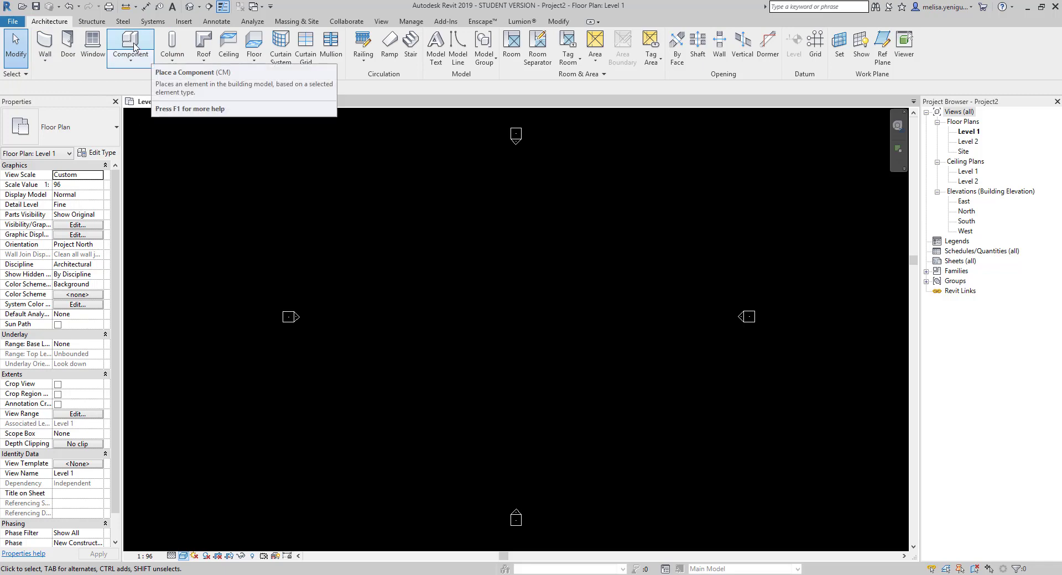
- Start placing a component using the Desk 60" x 30" type
click(130, 54)
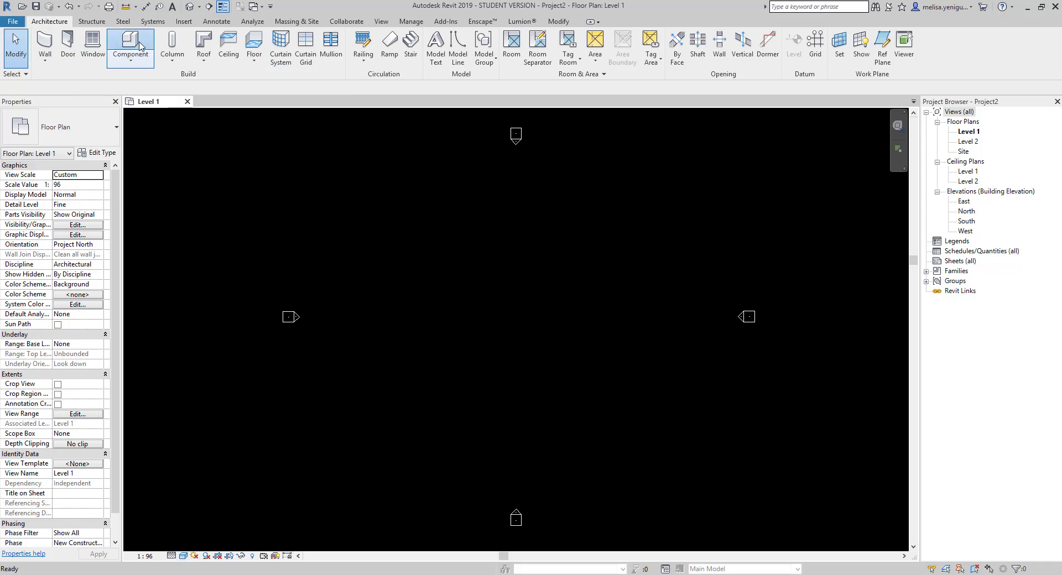
click(60, 138)
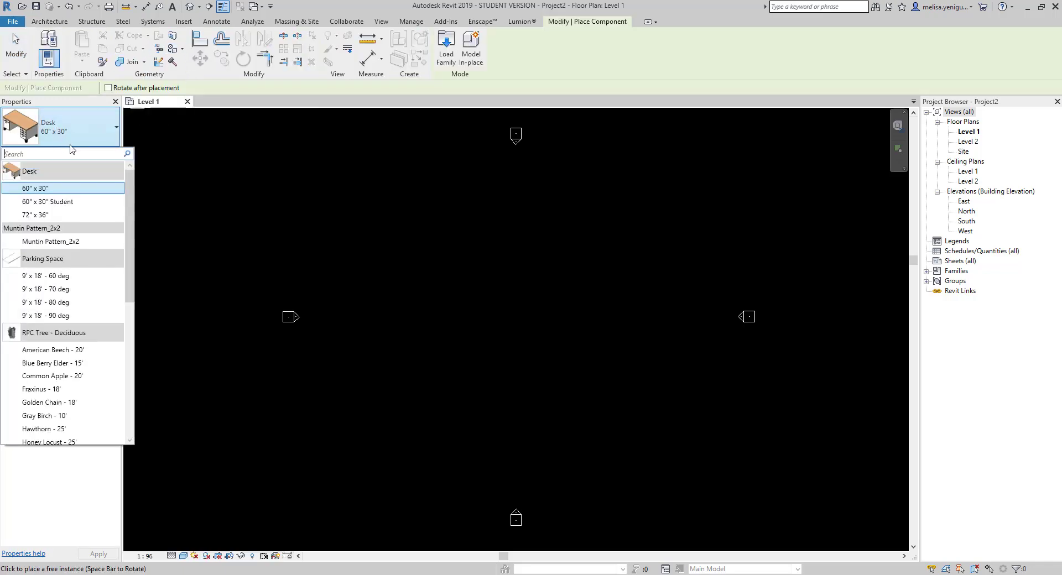
scroll(49, 277, down, 5)
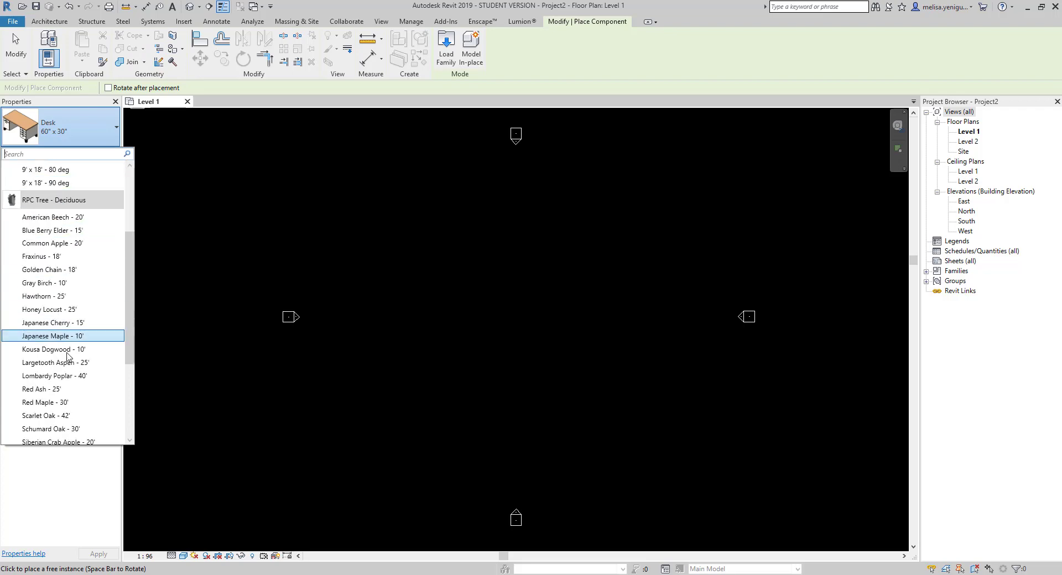
scroll(64, 379, down, 1)
scroll(64, 380, up, 3)
scroll(56, 313, up, 5)
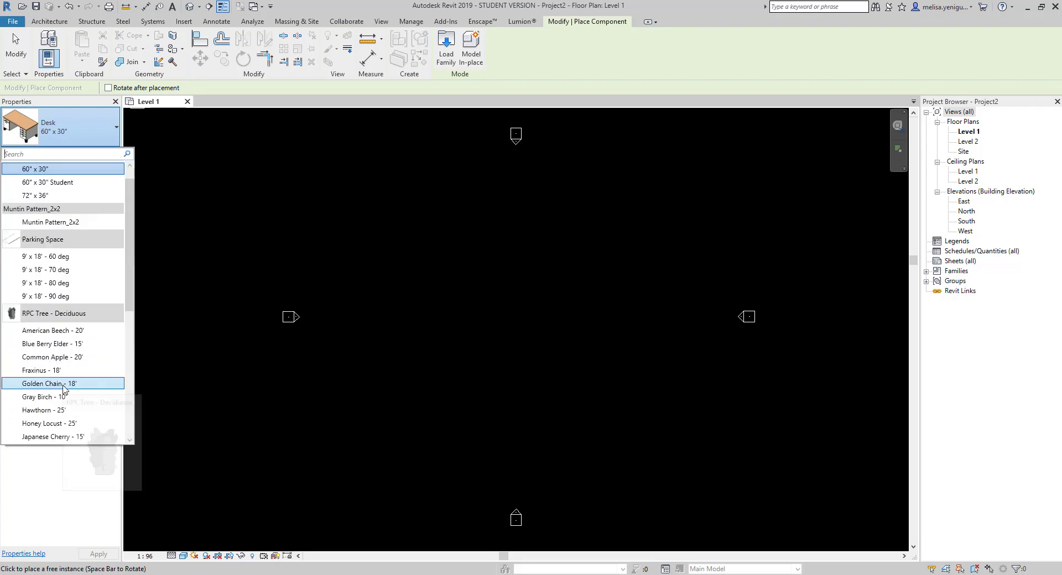
click(35, 188)
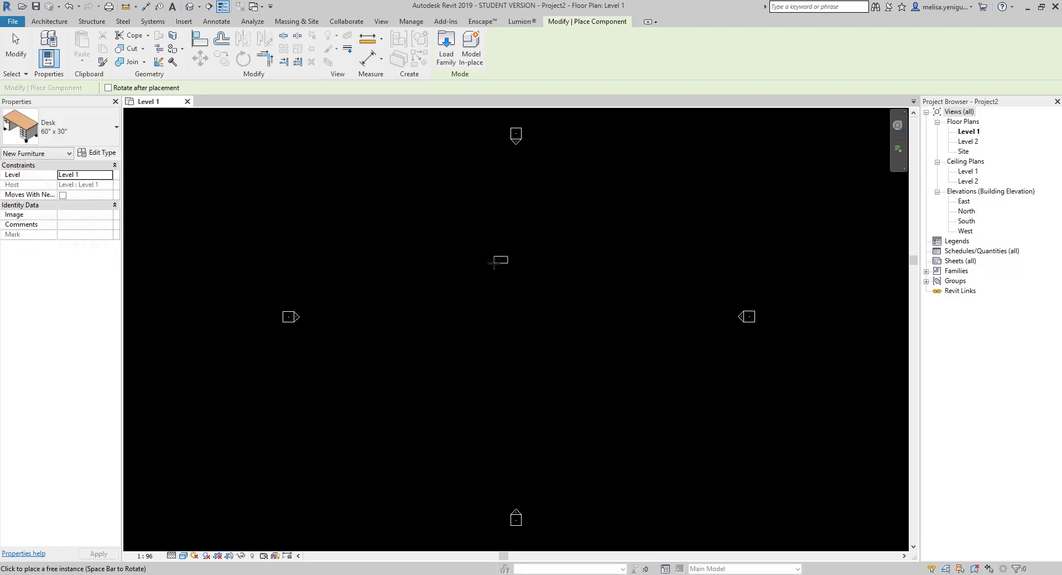
scroll(506, 272, up, 3)
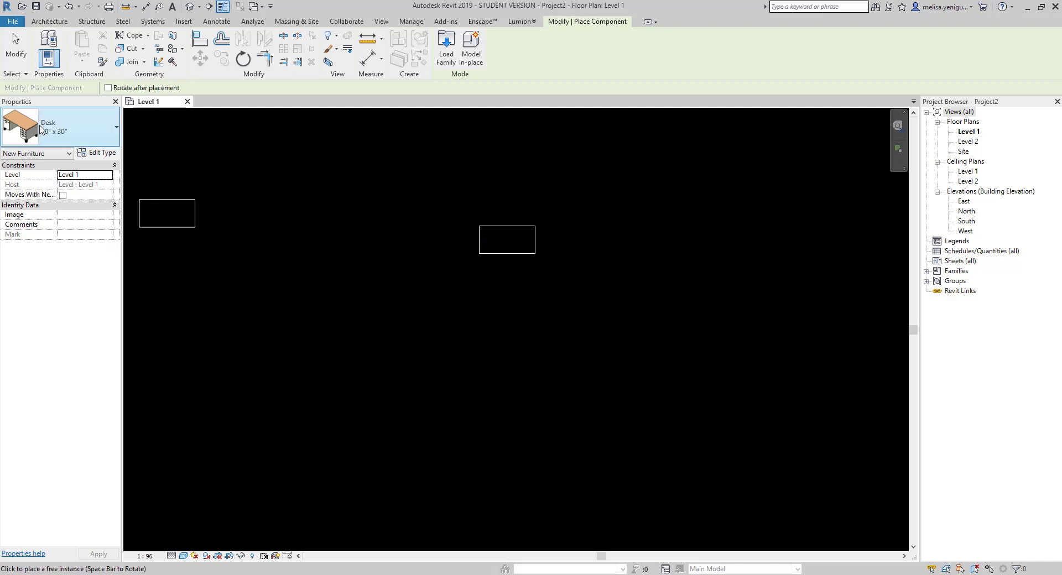
- Switch to the Desk 72" x 36" type and place it beside the first desk
click(61, 127)
click(50, 214)
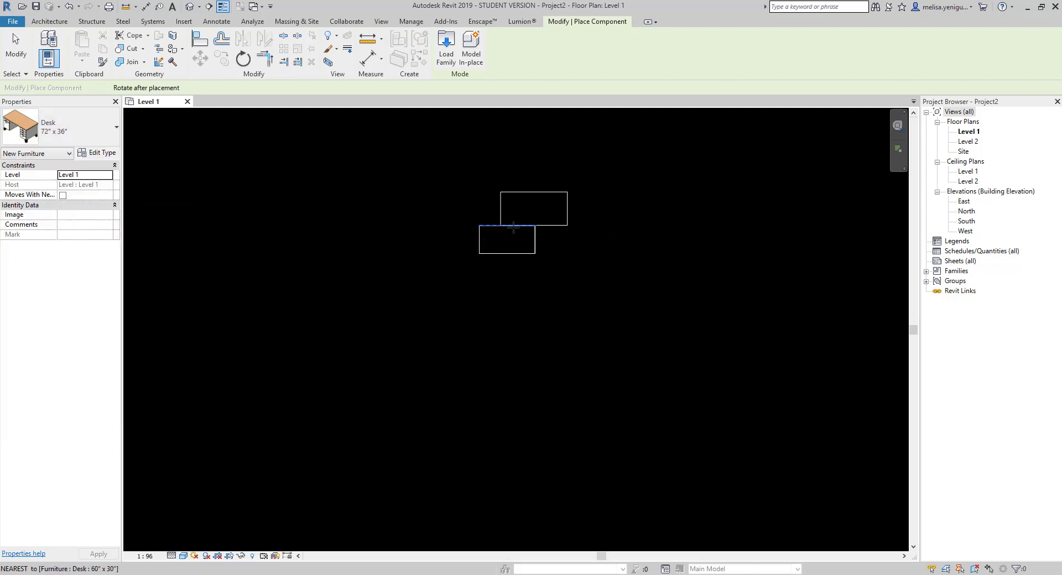
click(594, 256)
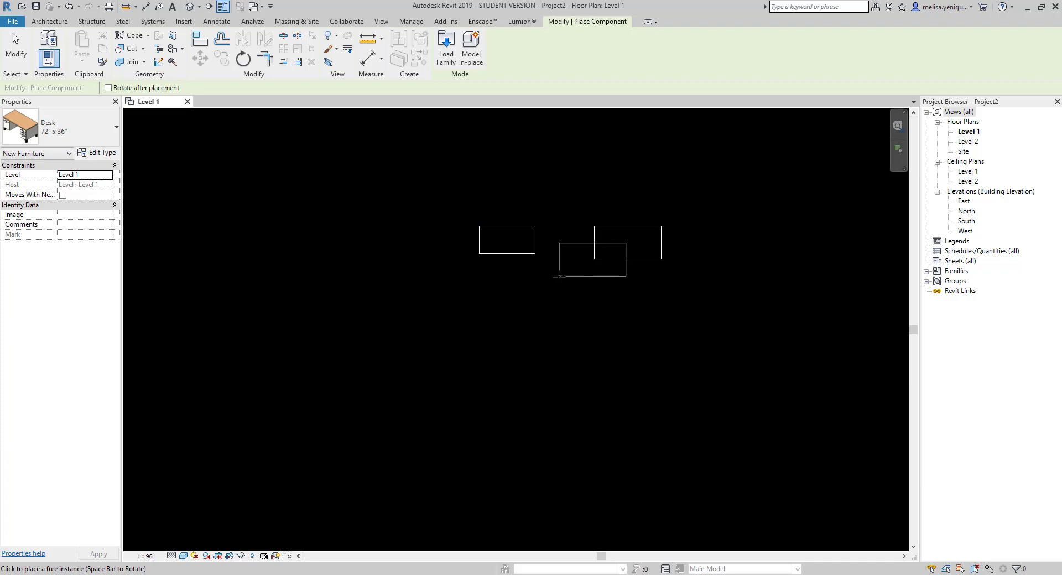
key(Escape)
key(Escape)
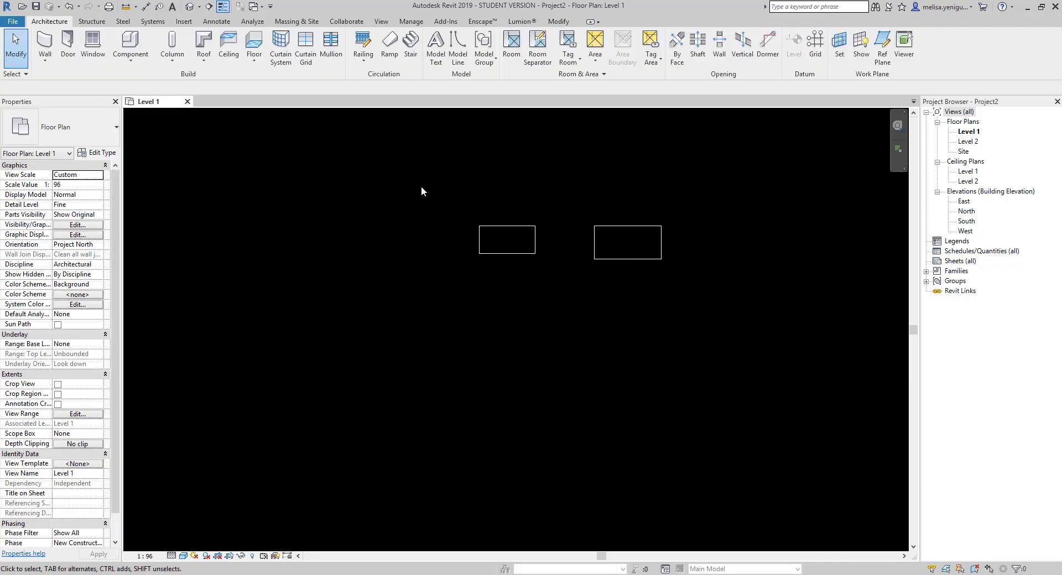
- Open the Load Family dialog from Insert and cancel it without loading anything
click(184, 21)
click(395, 47)
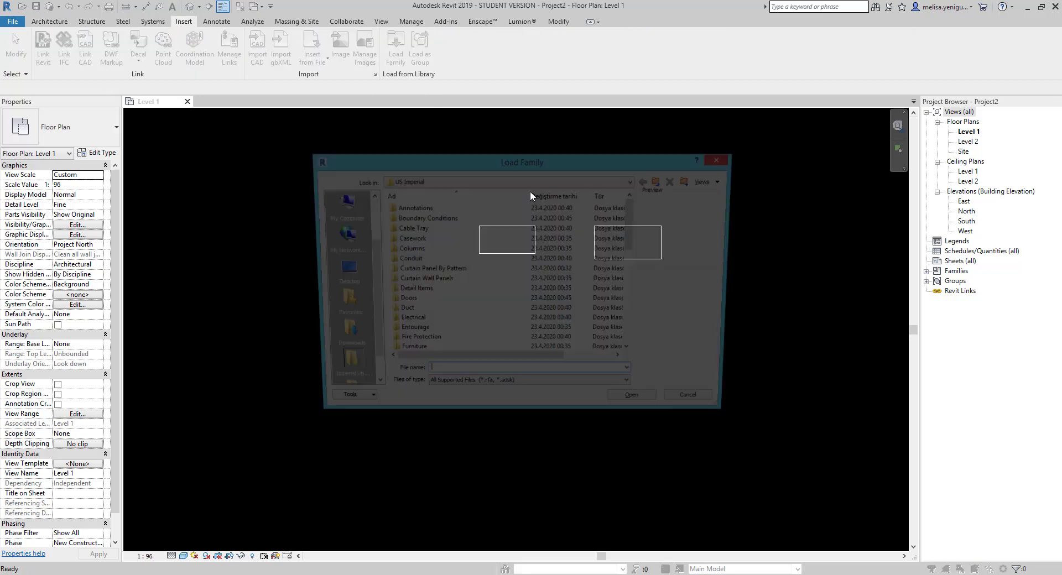
key(Escape)
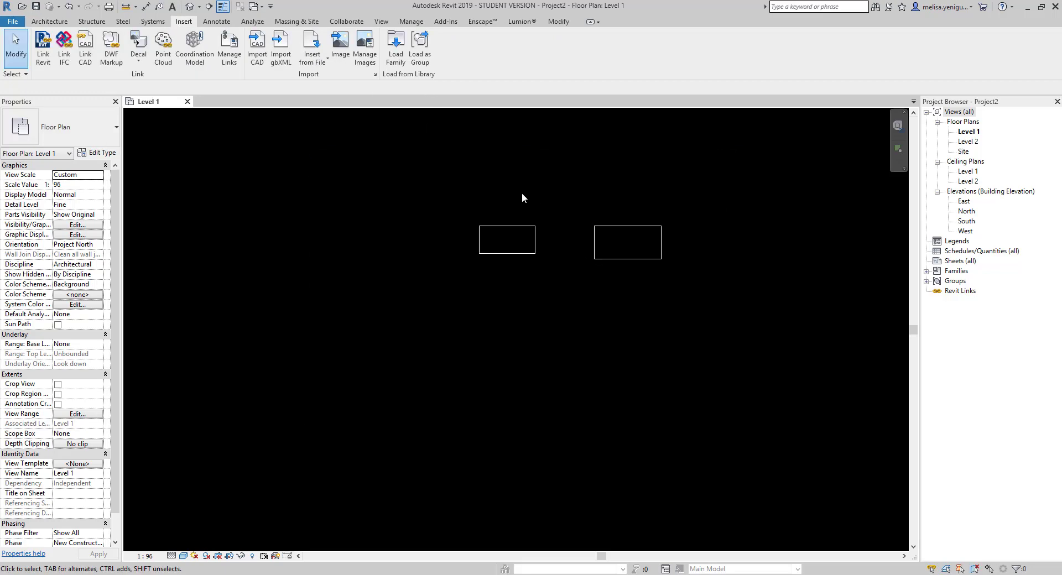
- Create a Model In-Place element in the Generic Models category named 'masa'
click(49, 22)
click(130, 58)
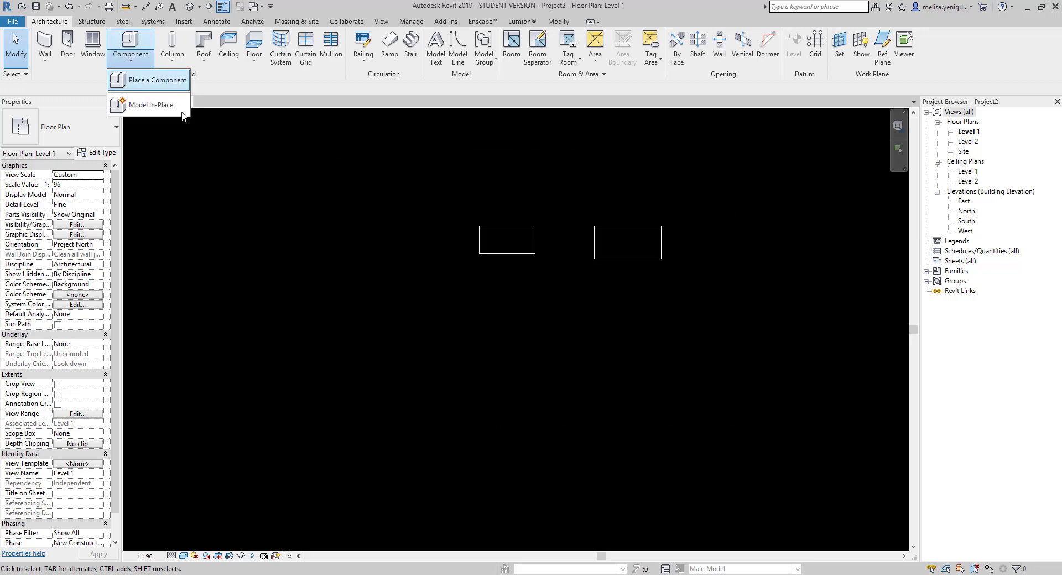
click(153, 106)
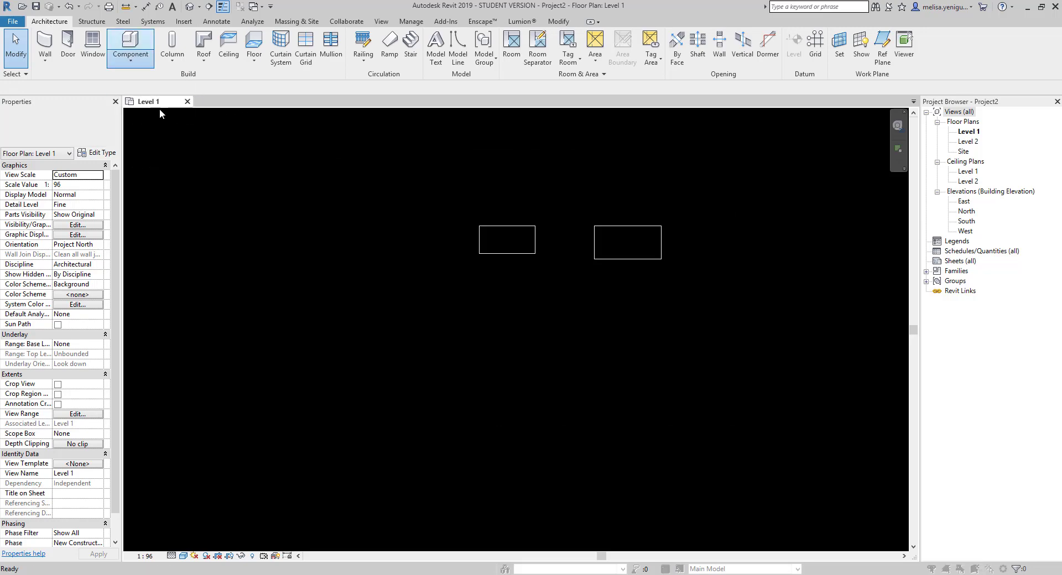
click(486, 239)
key(g)
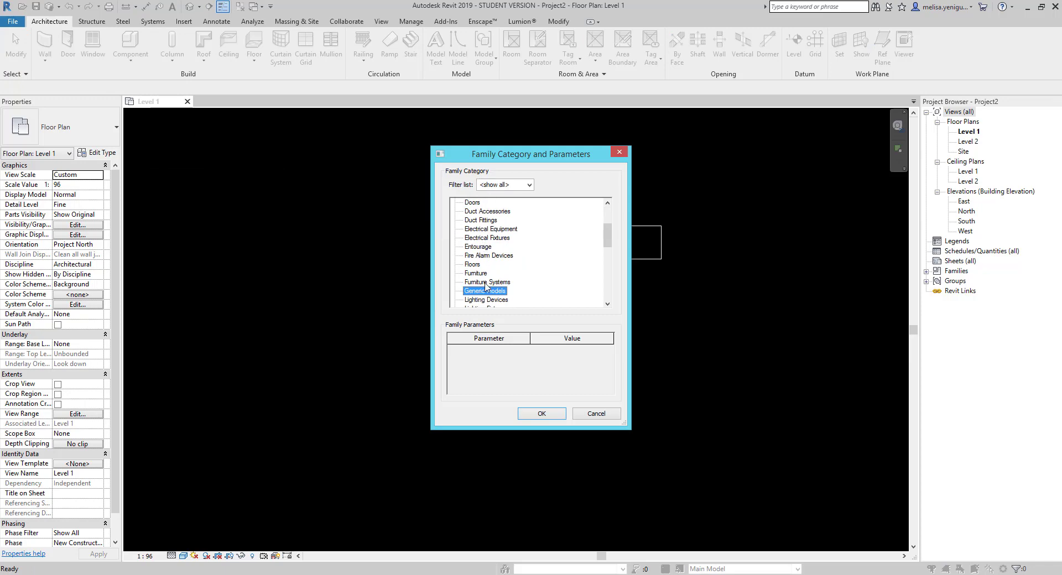
click(527, 419)
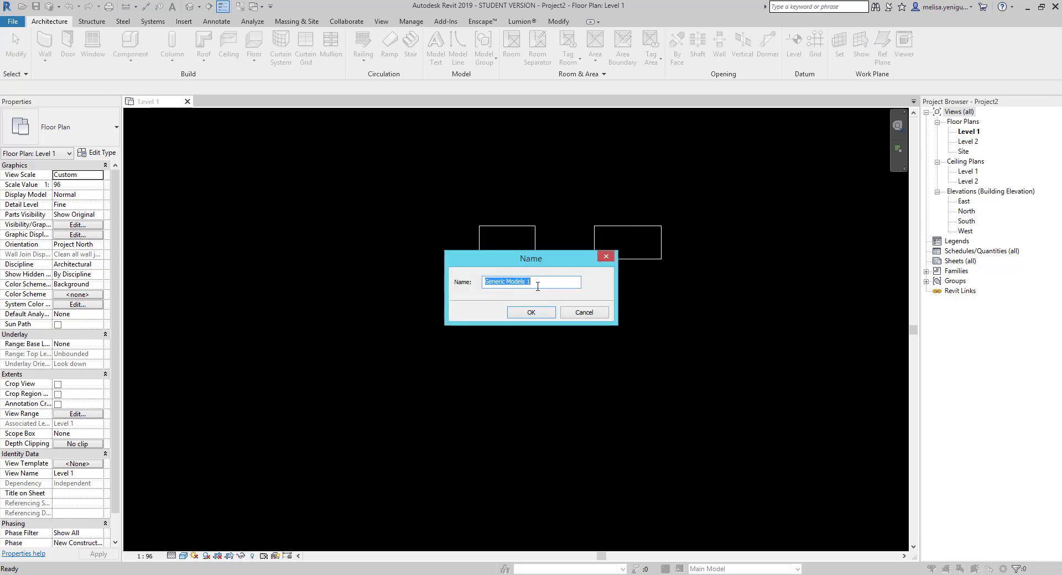
text(masa)
click(549, 316)
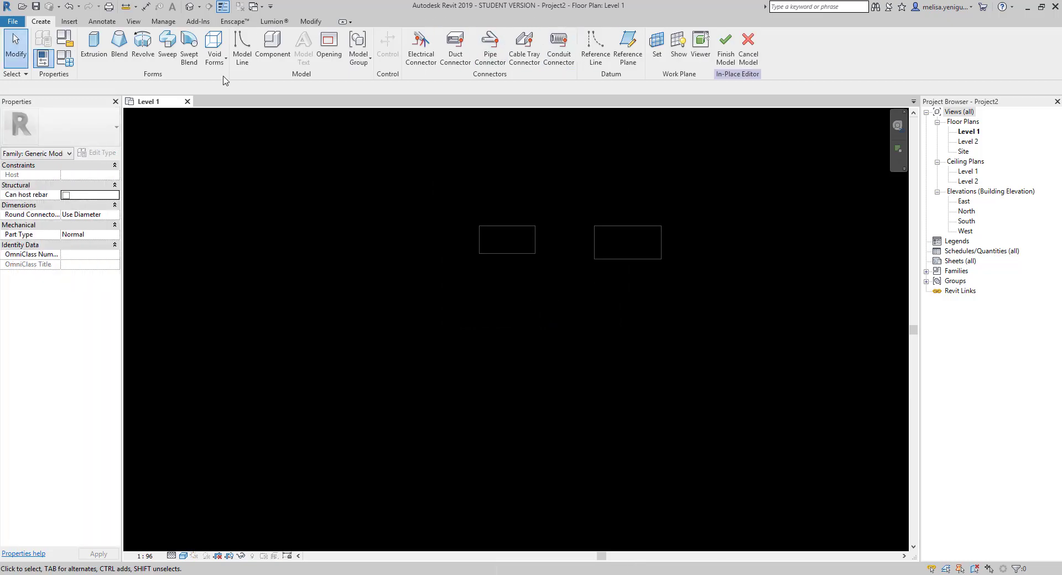
- Sketch a 200 x 70 rectangular extrusion, finish it, and switch to the default 3D view
click(84, 47)
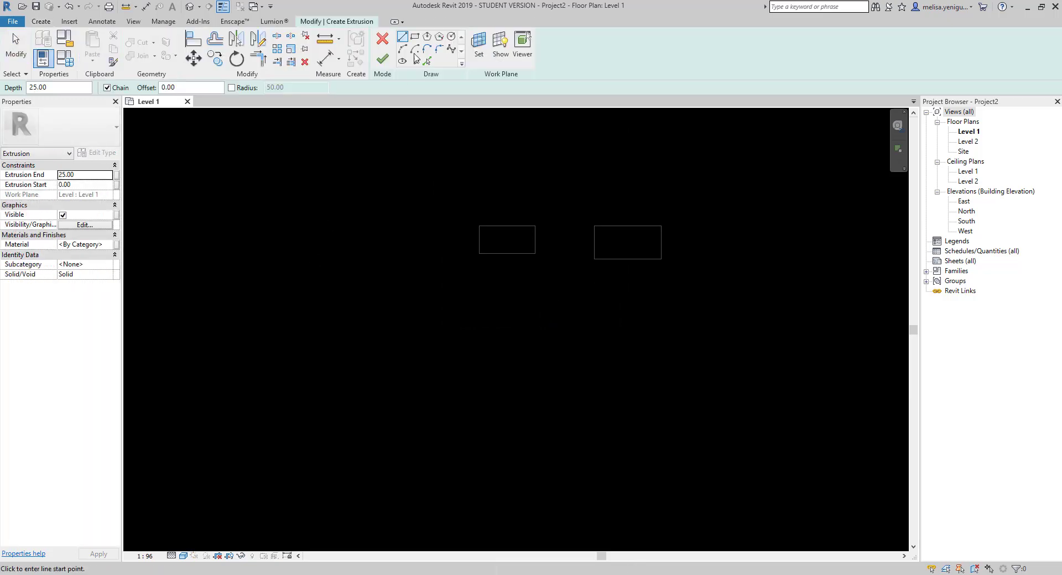
click(414, 36)
click(338, 272)
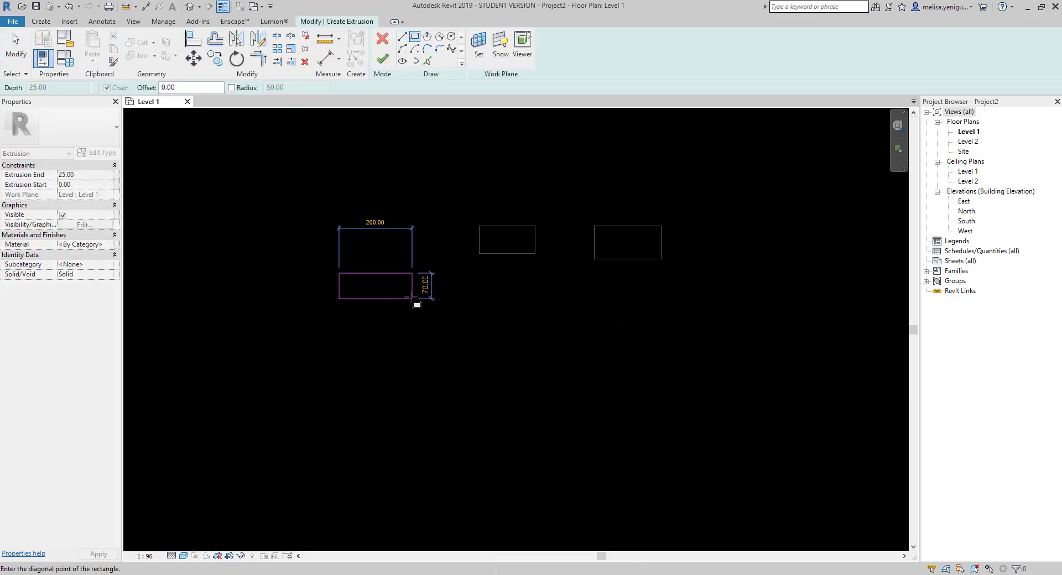
click(412, 299)
click(382, 59)
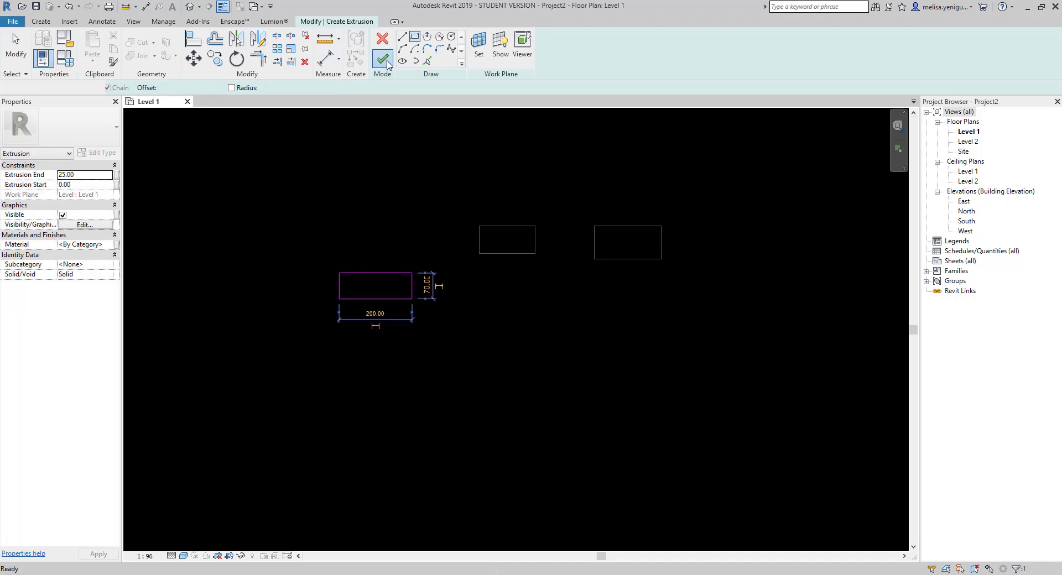
click(355, 249)
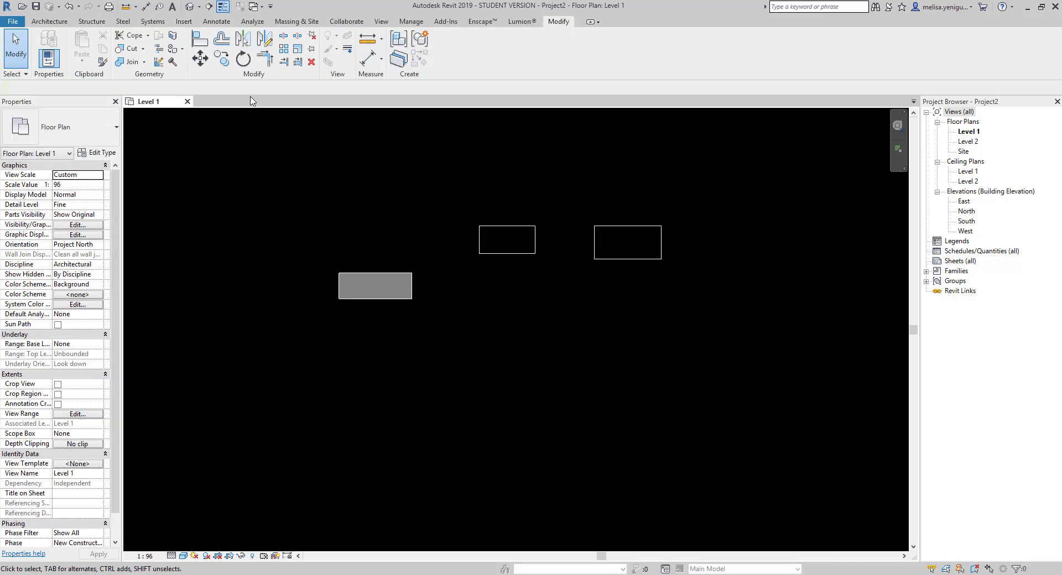
click(190, 6)
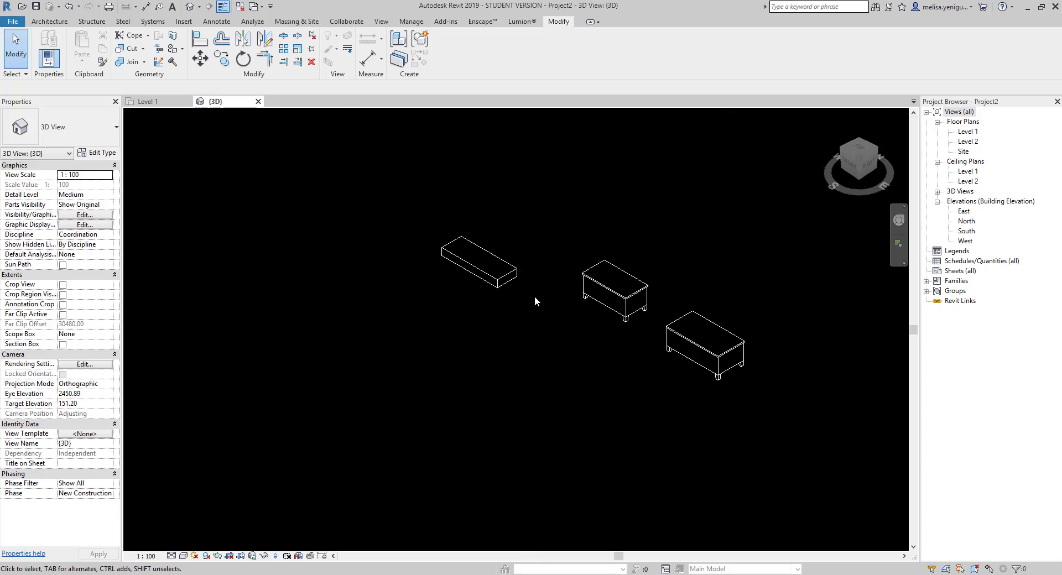
- Drag the slab's shape handles in 3D to widen it and stretch it into a tall upright block
scroll(623, 320, up, 3)
click(372, 244)
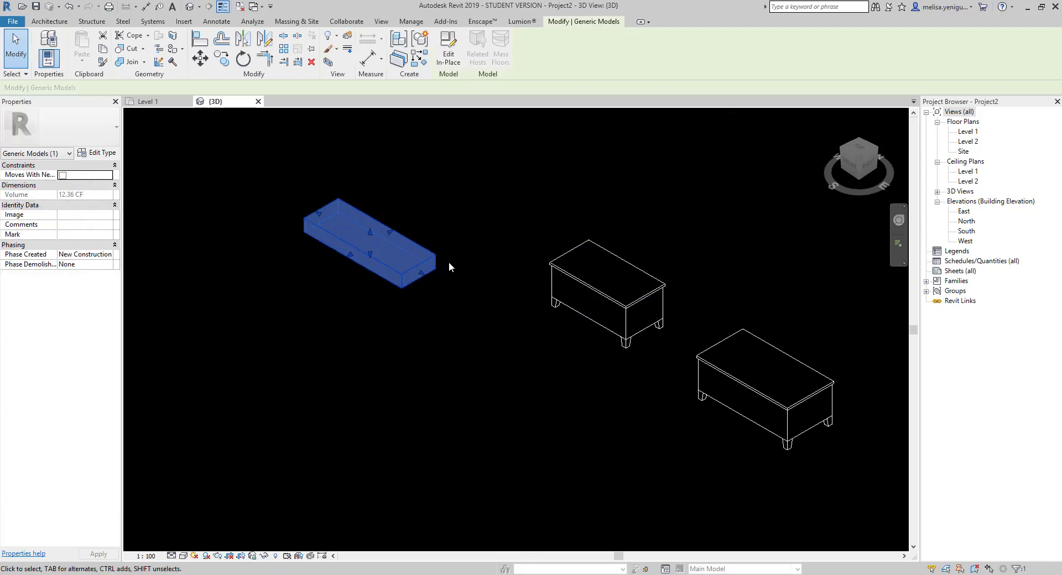
drag(351, 256, 307, 278)
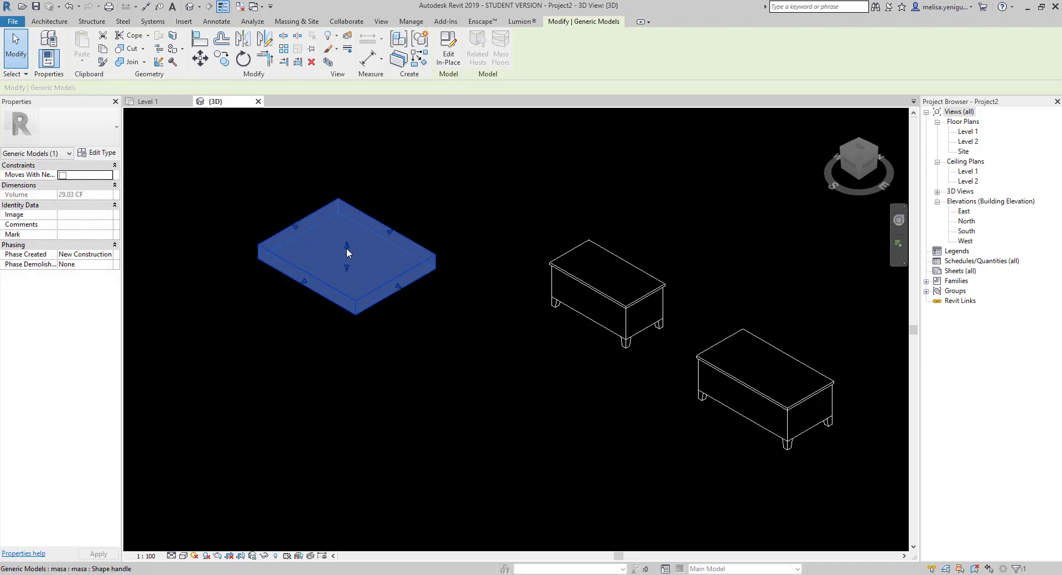
drag(347, 246, 342, 158)
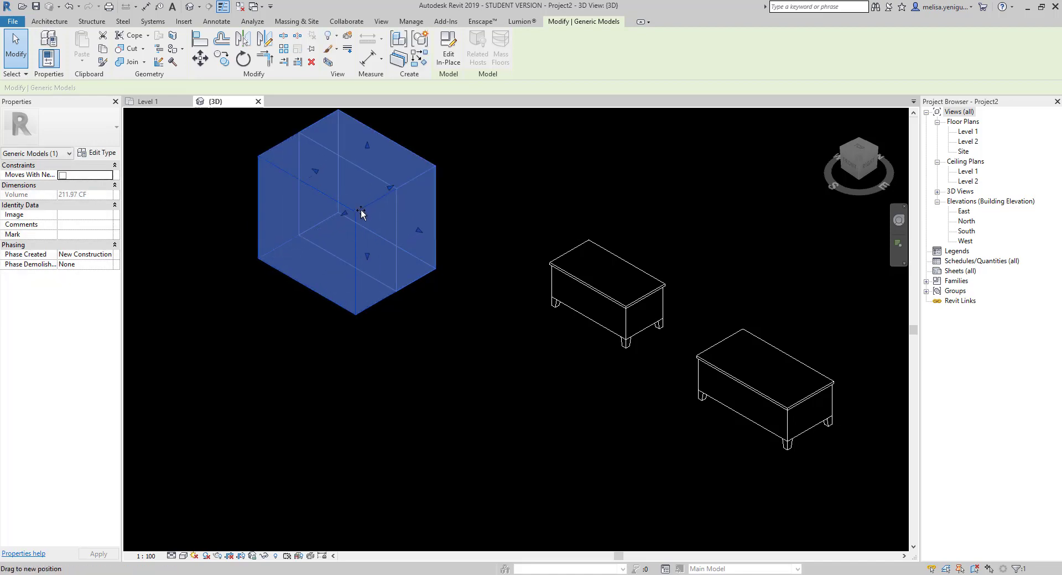
drag(360, 213, 479, 342)
click(479, 297)
- Close the 3D view and window-select both desks and the slab on Level 1
scroll(510, 307, down, 2)
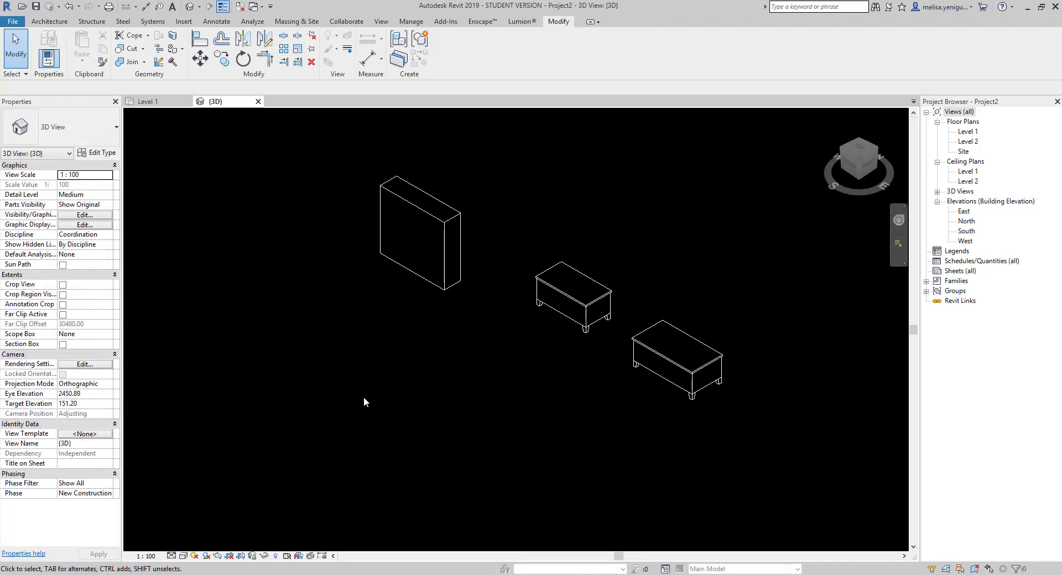
click(257, 102)
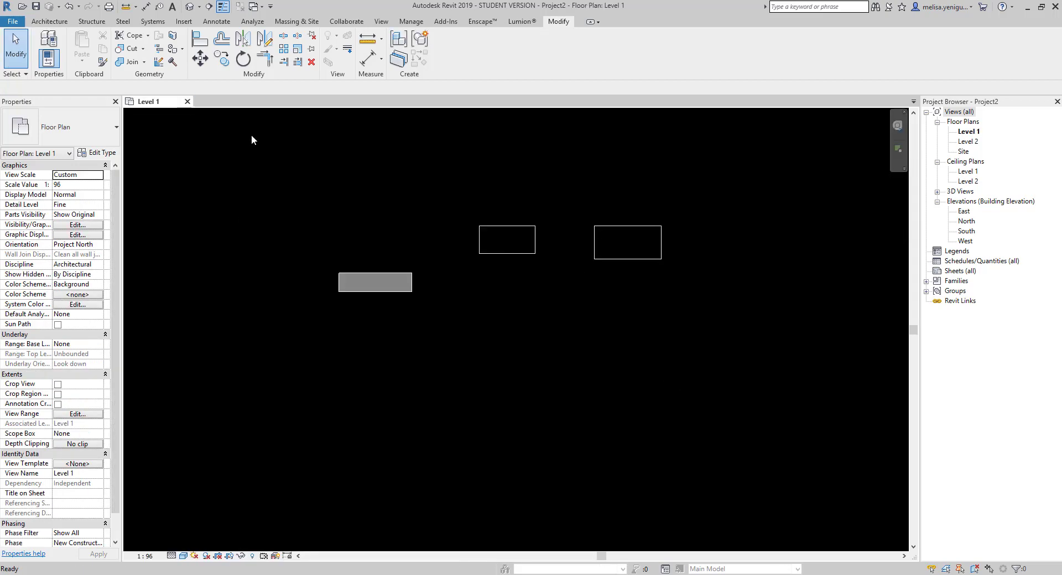
drag(739, 361, 740, 361)
- Delete the desks and slab, then window-select the leftover elements to remove them
key(Delete)
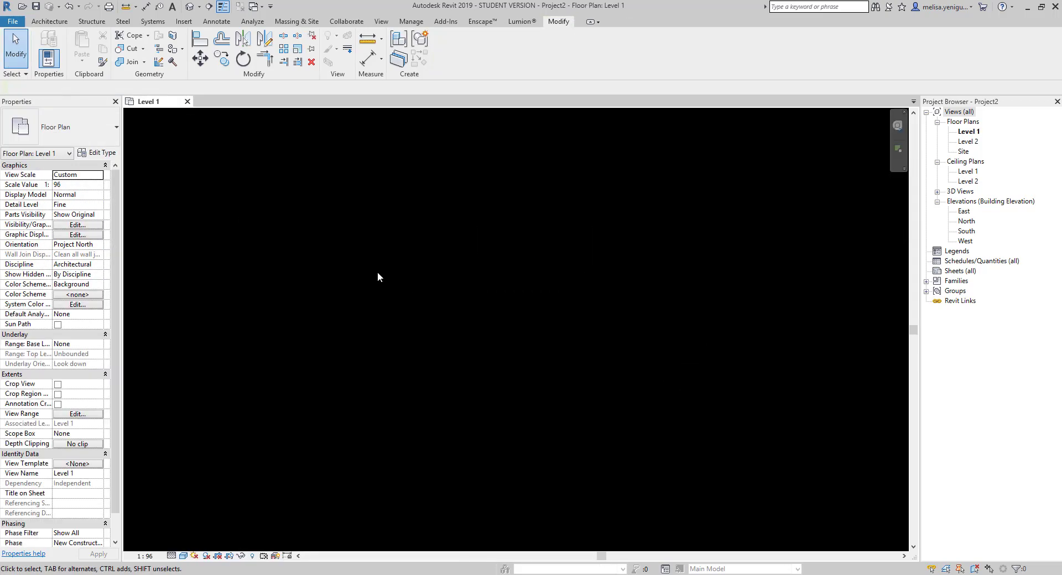
click(49, 22)
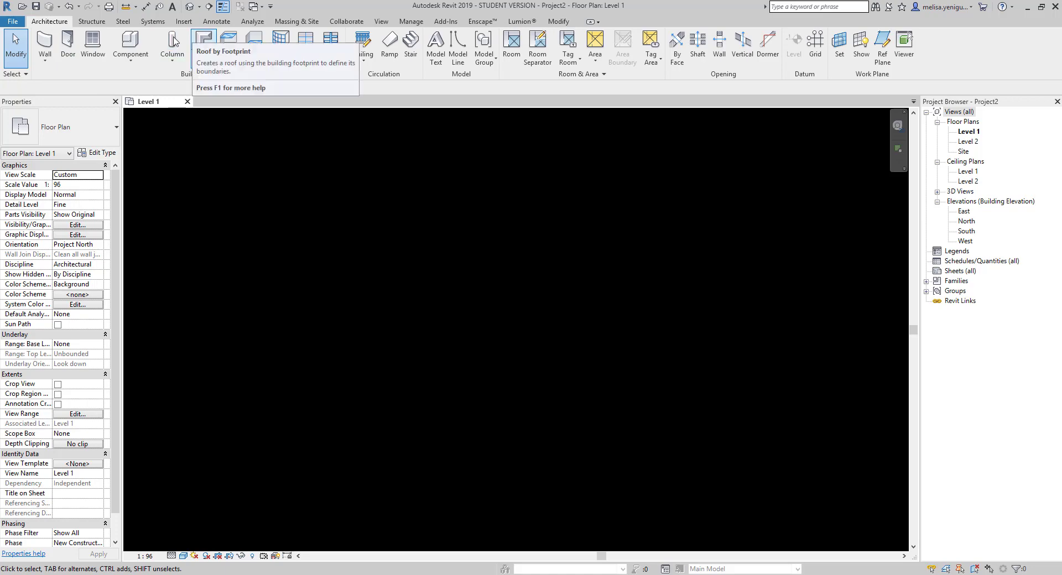
middle_drag(434, 221, 503, 247)
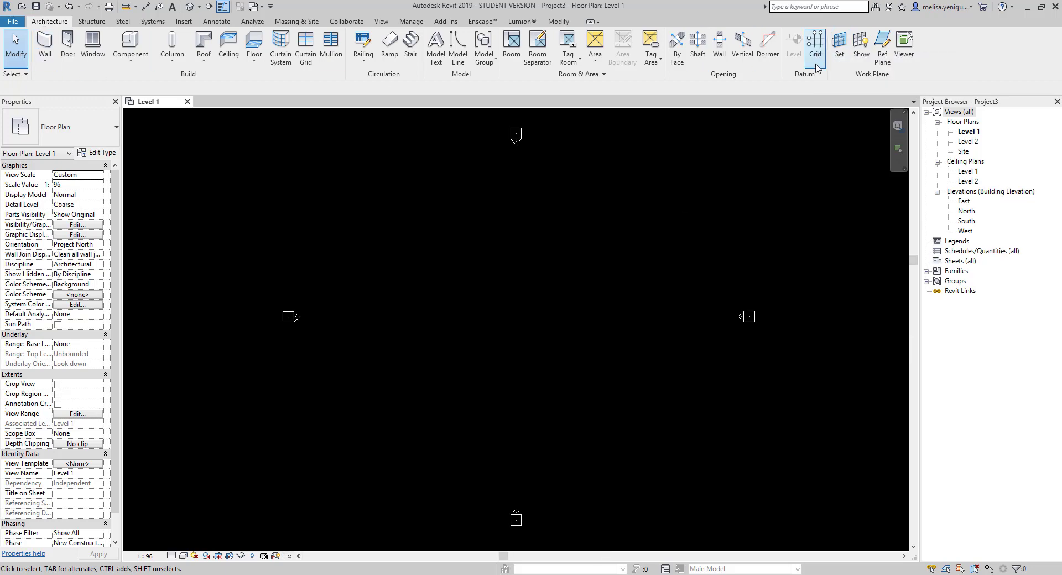
- Draw grid 1 horizontally across the upper part of the plan, then select it
click(815, 50)
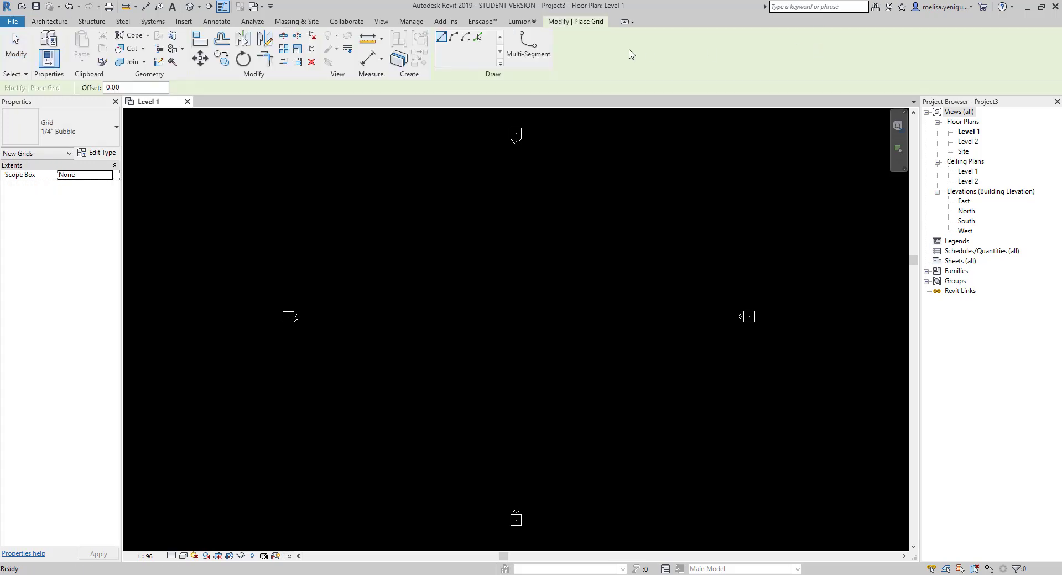
click(389, 252)
click(657, 251)
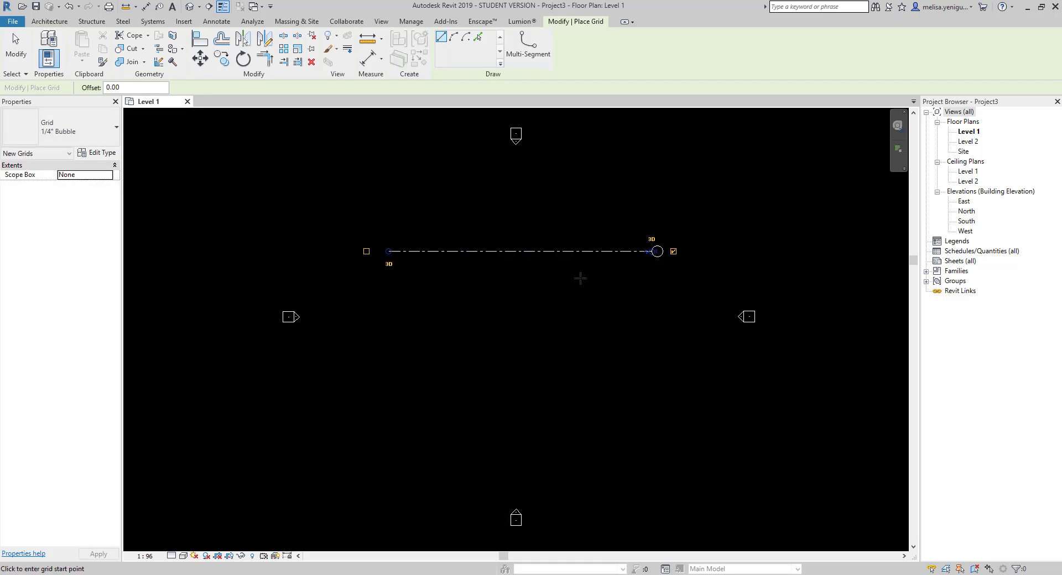
key(Escape)
key(Escape)
scroll(553, 255, up, 2)
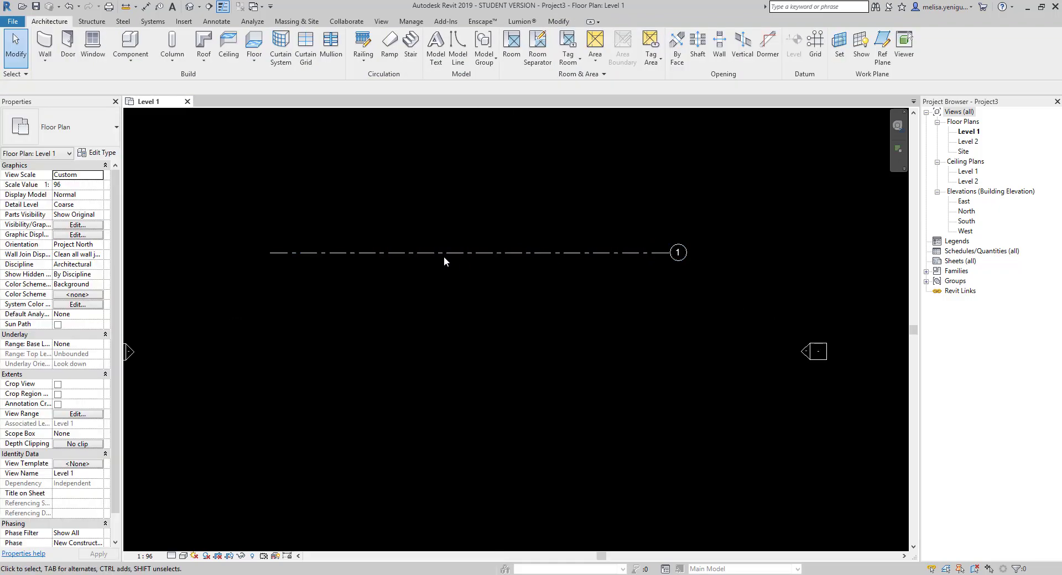
scroll(543, 250, up, 3)
scroll(782, 248, up, 2)
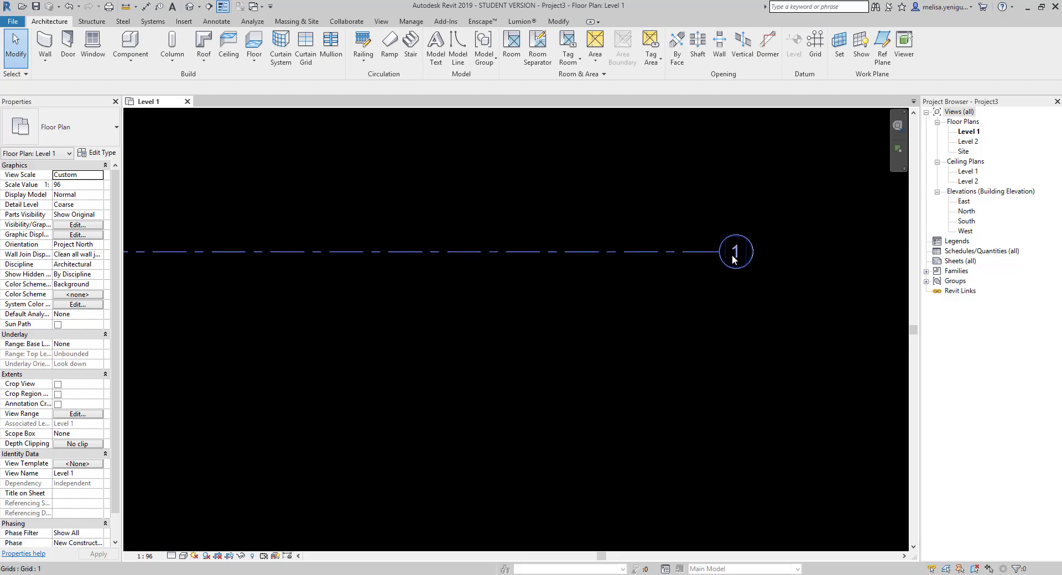
scroll(749, 261, down, 2)
scroll(696, 260, down, 1)
click(664, 248)
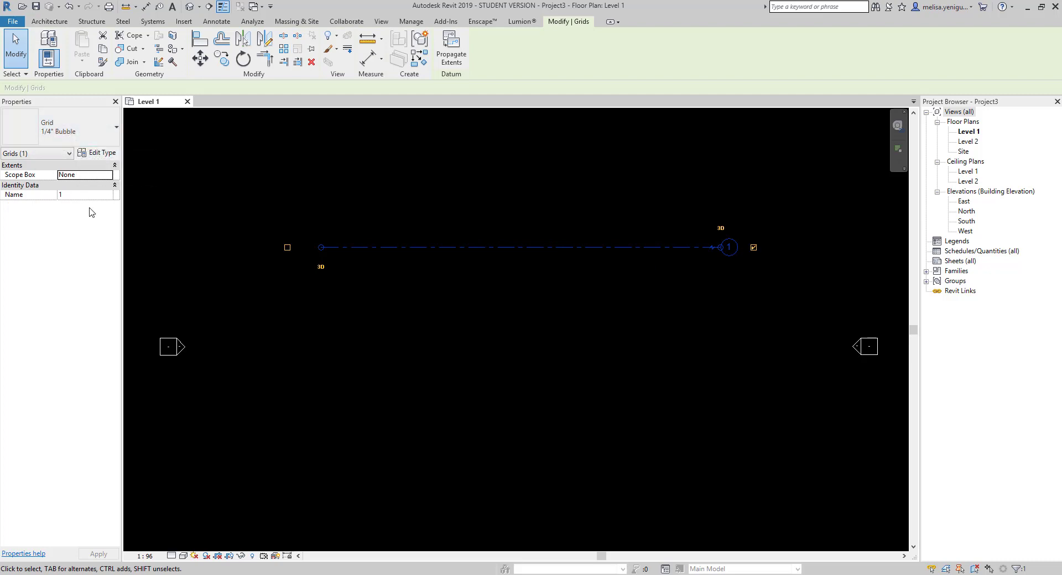
- Rename the selected grid from 1 to A
click(76, 197)
double_click(74, 198)
text(A)
click(536, 217)
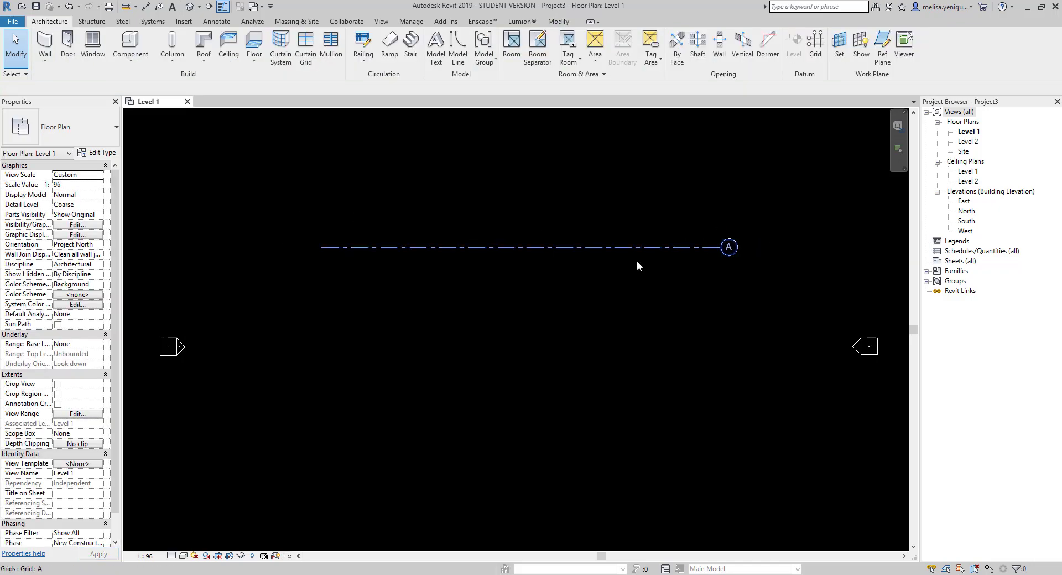
- Set the grid type's End Segment Weight to 16, keeping the circle grid head
click(569, 247)
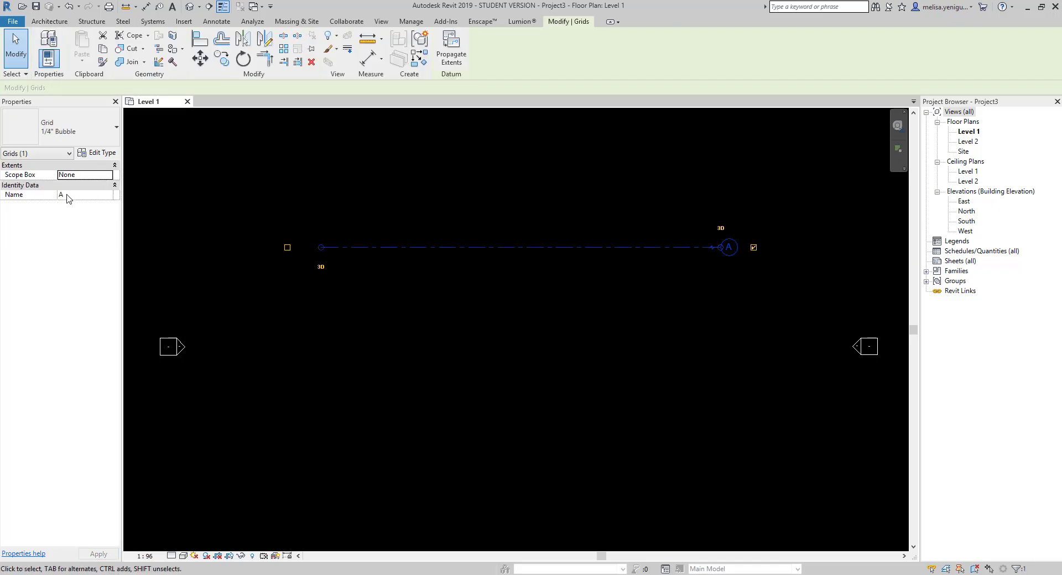
click(99, 156)
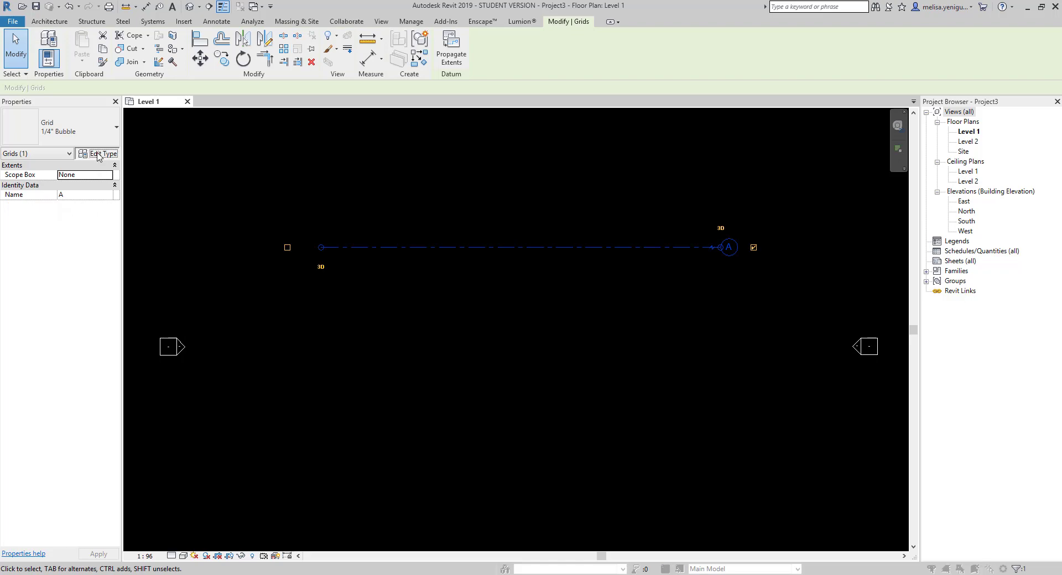
click(329, 238)
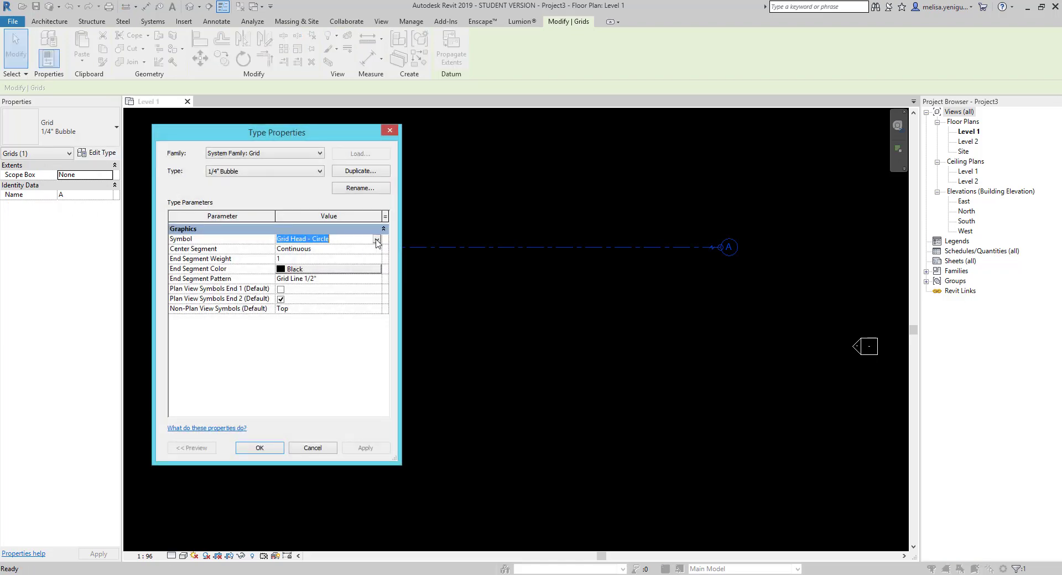
click(377, 239)
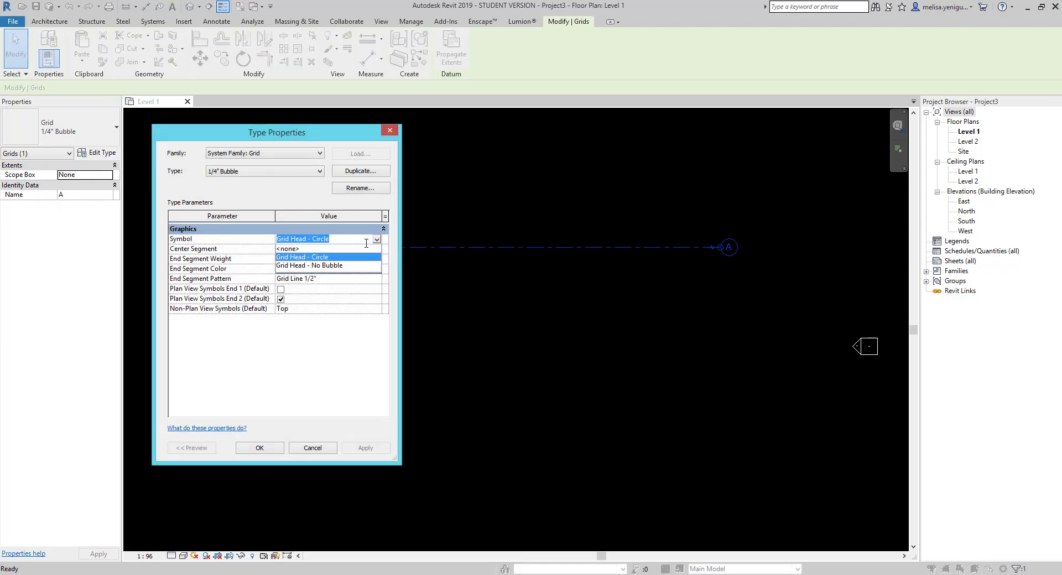
click(366, 238)
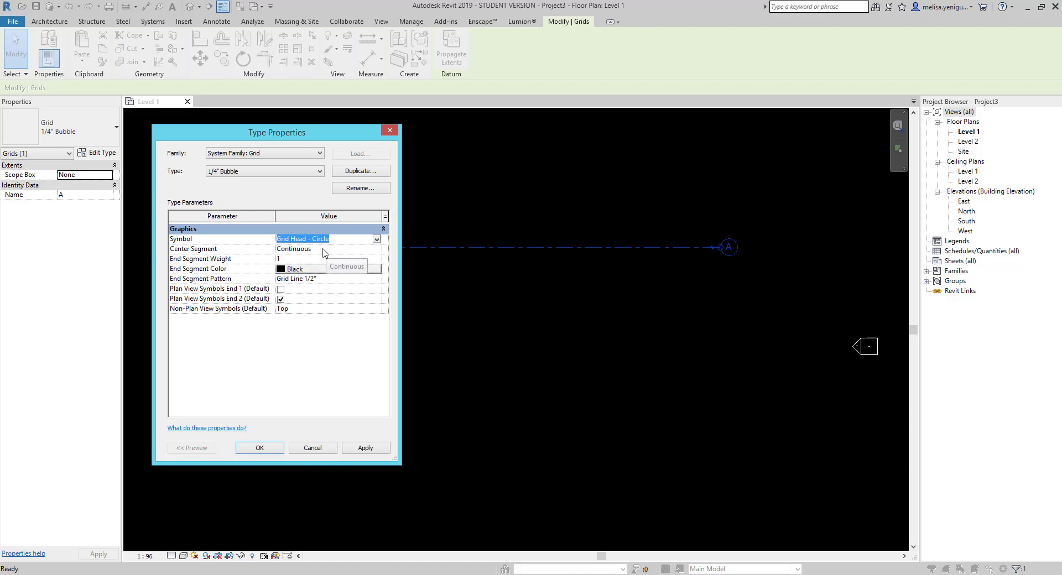
click(342, 259)
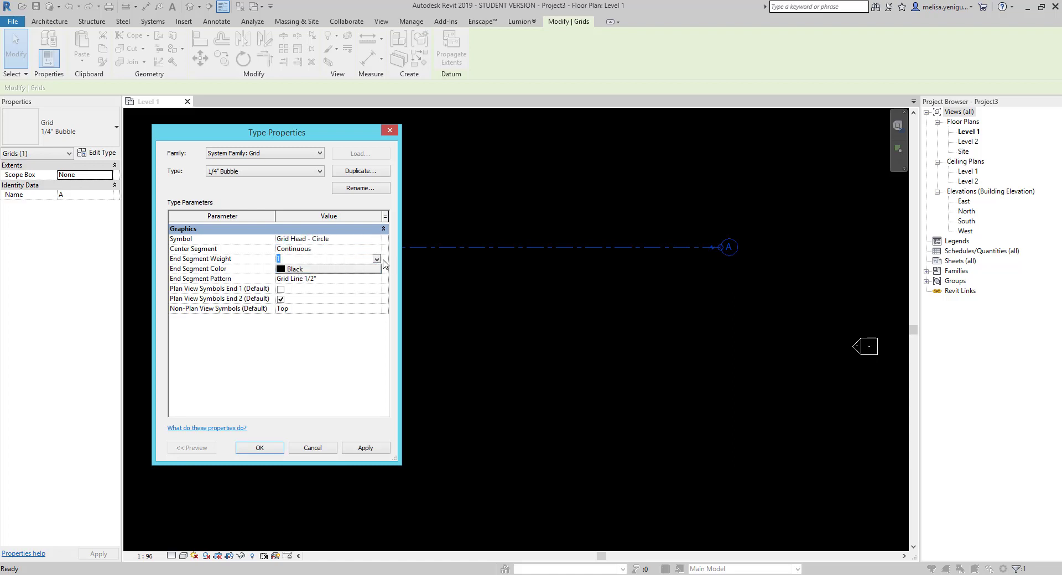
click(377, 260)
scroll(370, 300, down, 3)
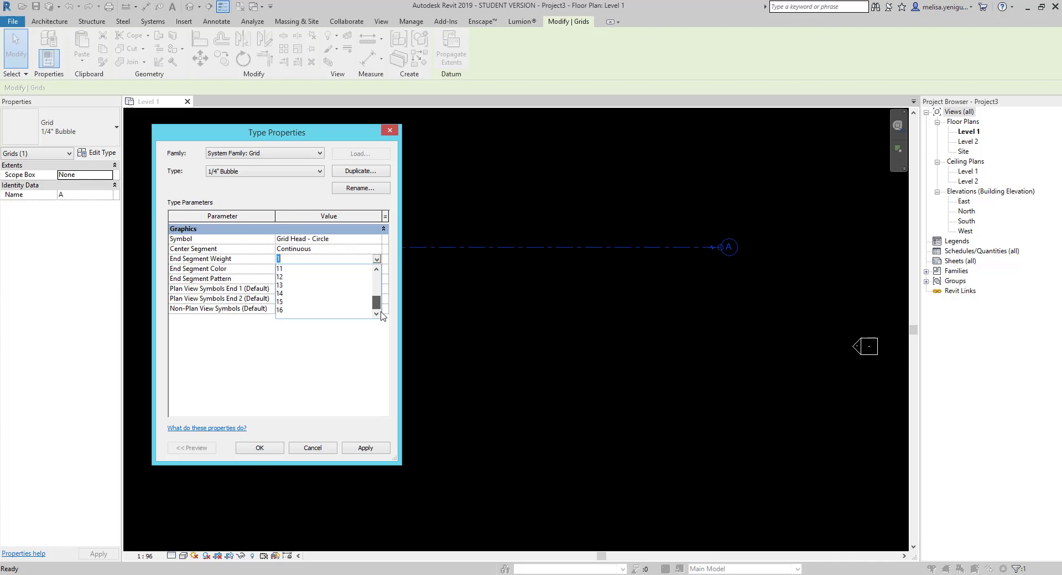
click(313, 317)
click(375, 453)
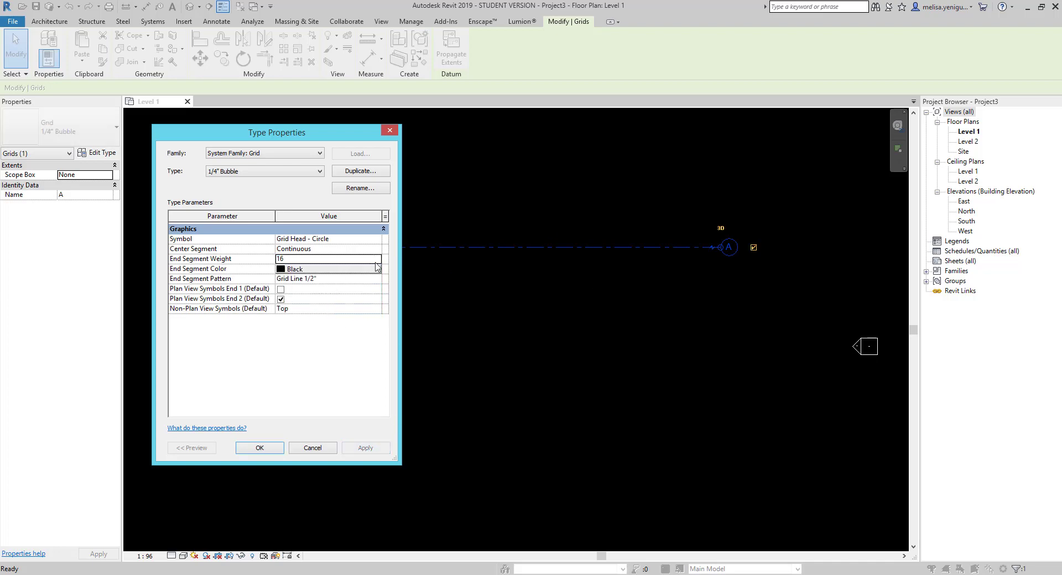
- Set the grid type's End Segment Color to Red and apply it
click(303, 273)
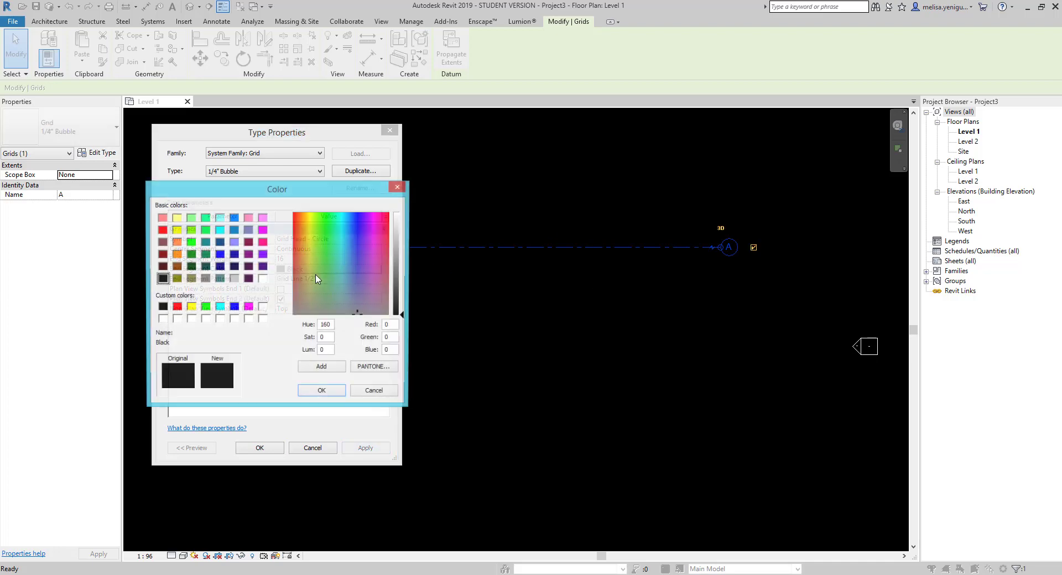
click(162, 229)
click(329, 393)
click(365, 448)
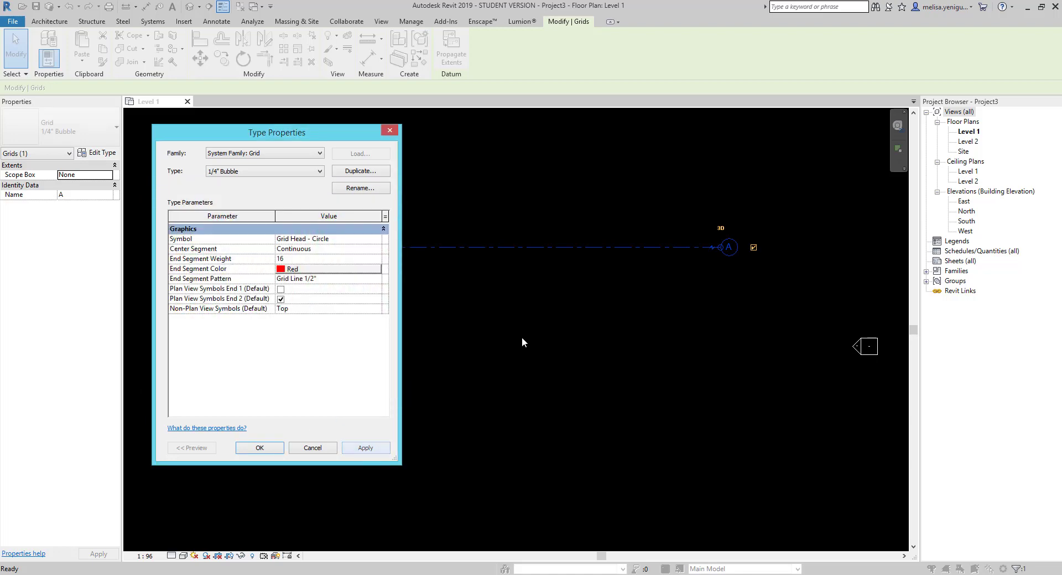
- Try the Hidden end segment pattern on grid A, then revert it to Grid Line
click(259, 448)
click(536, 303)
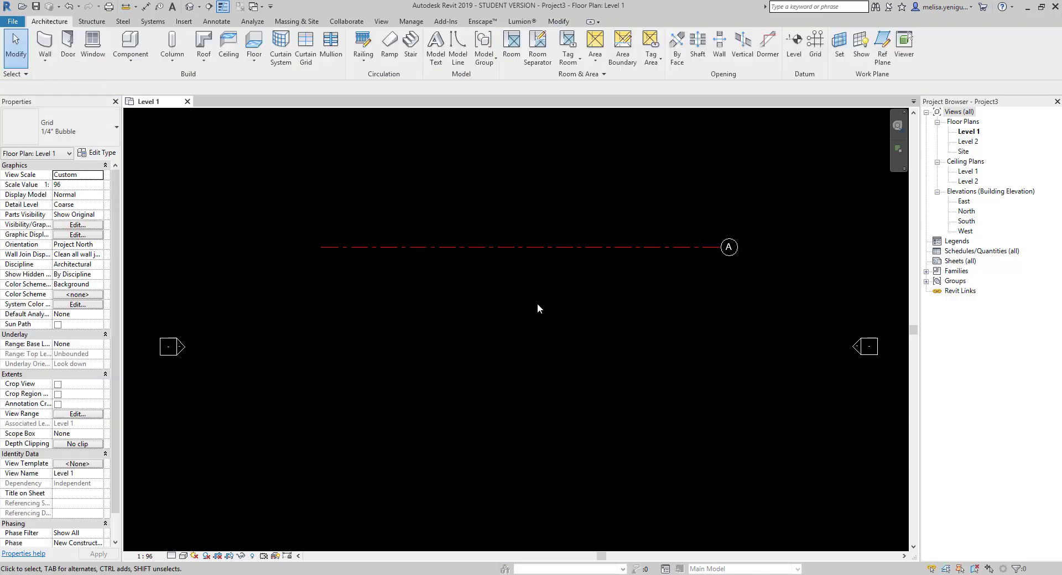
click(621, 247)
click(100, 155)
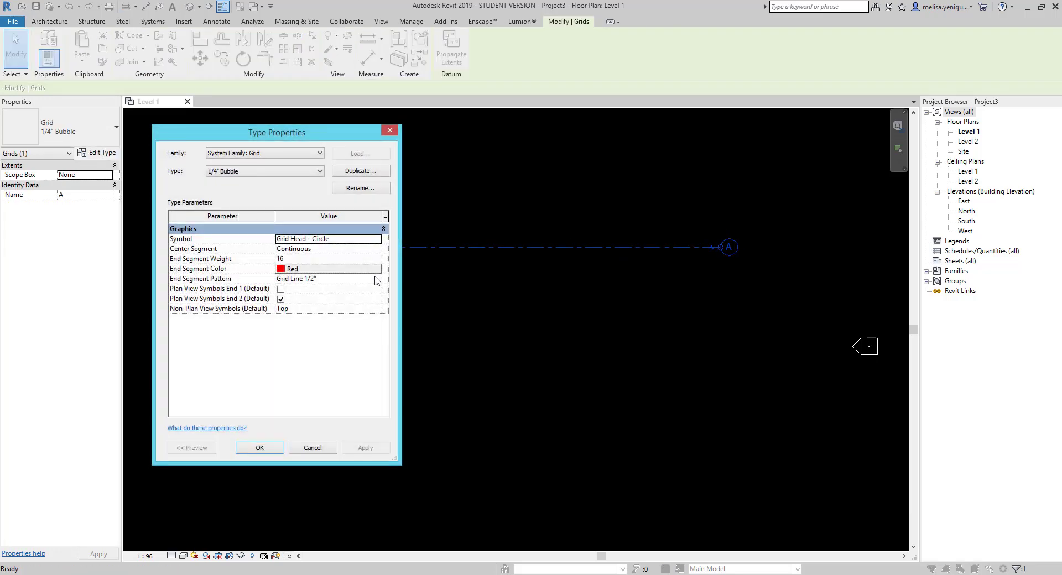
click(333, 282)
click(377, 280)
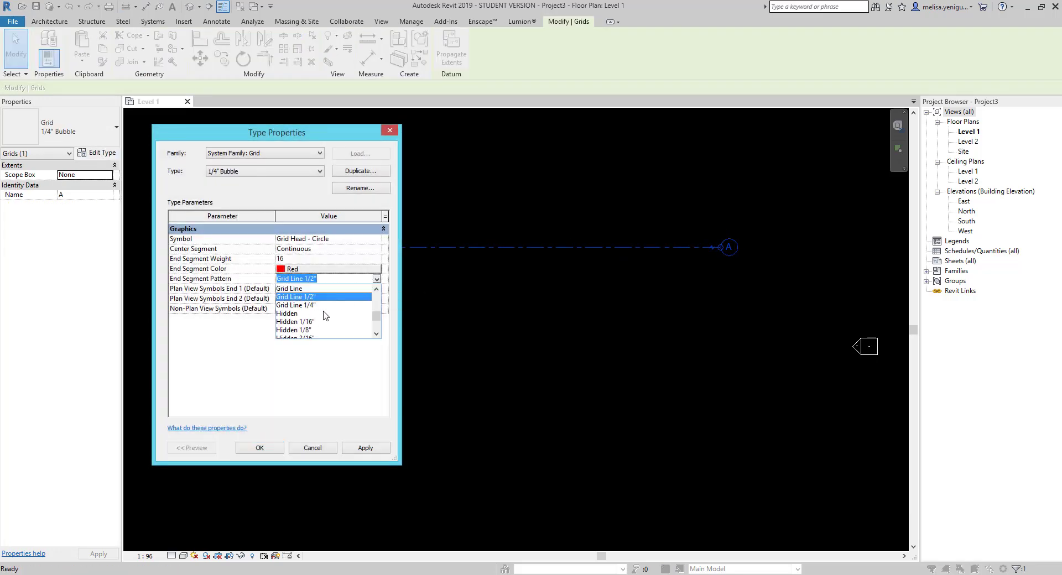
click(292, 290)
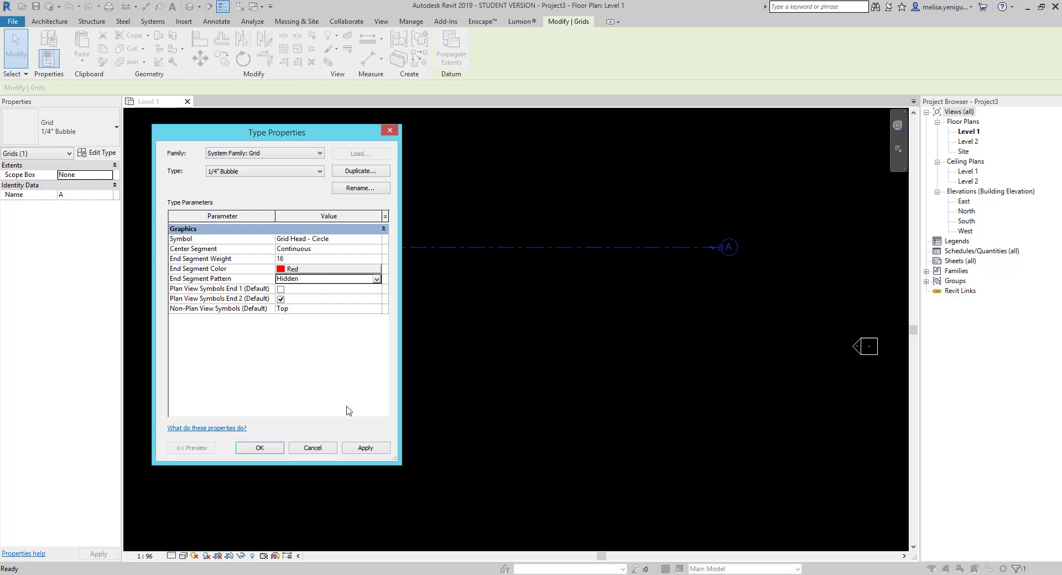
click(367, 447)
click(376, 279)
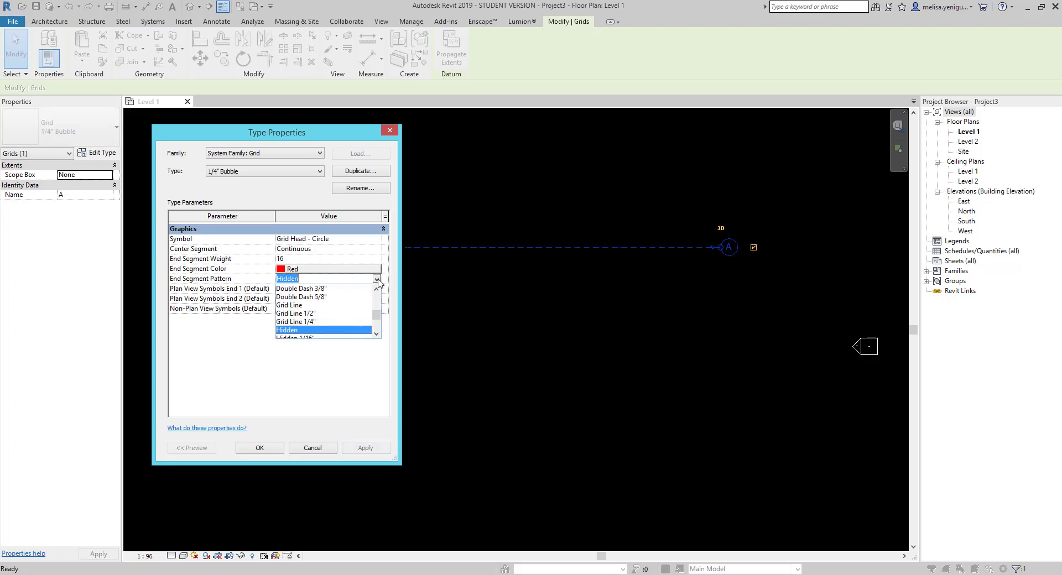
click(344, 310)
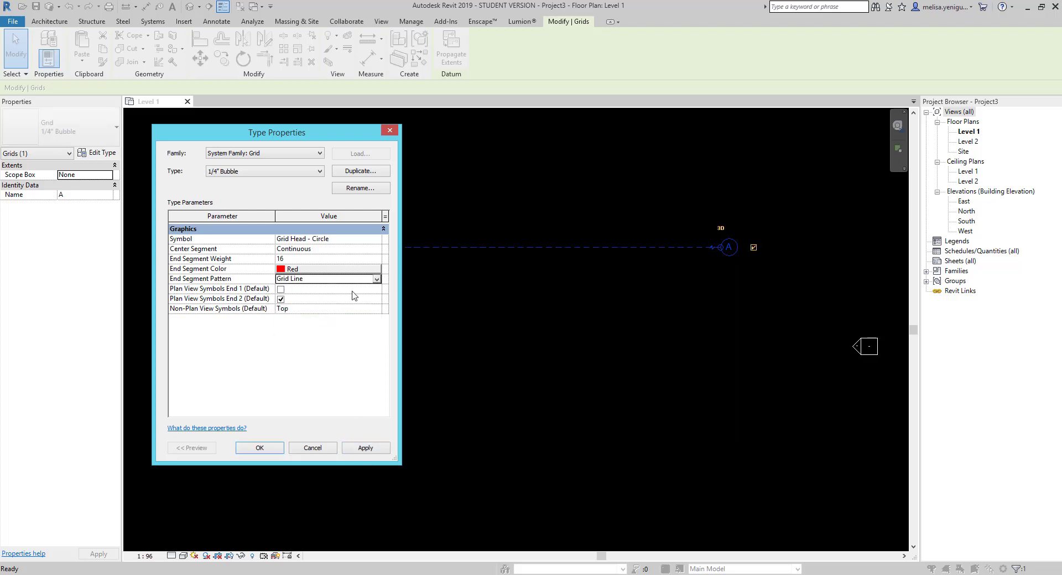
click(365, 448)
- Turn on Plan View Symbols End 1 so grid A shows bubbles at both ends
drag(261, 140, 509, 299)
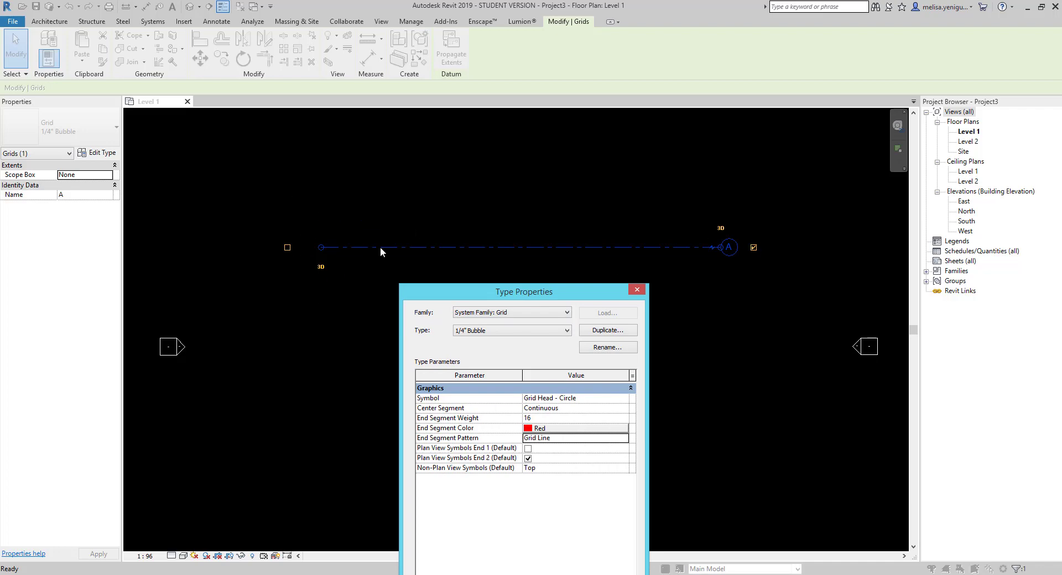
click(527, 449)
mouse_move(512, 286)
mouse_down()
mouse_move(512, 161)
mouse_move(575, 78)
mouse_up()
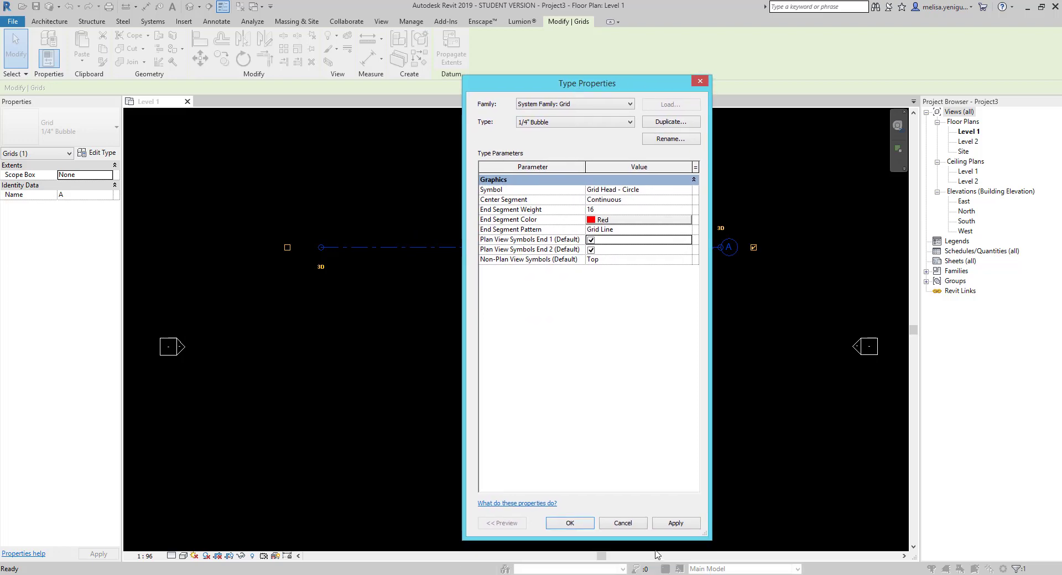
click(676, 523)
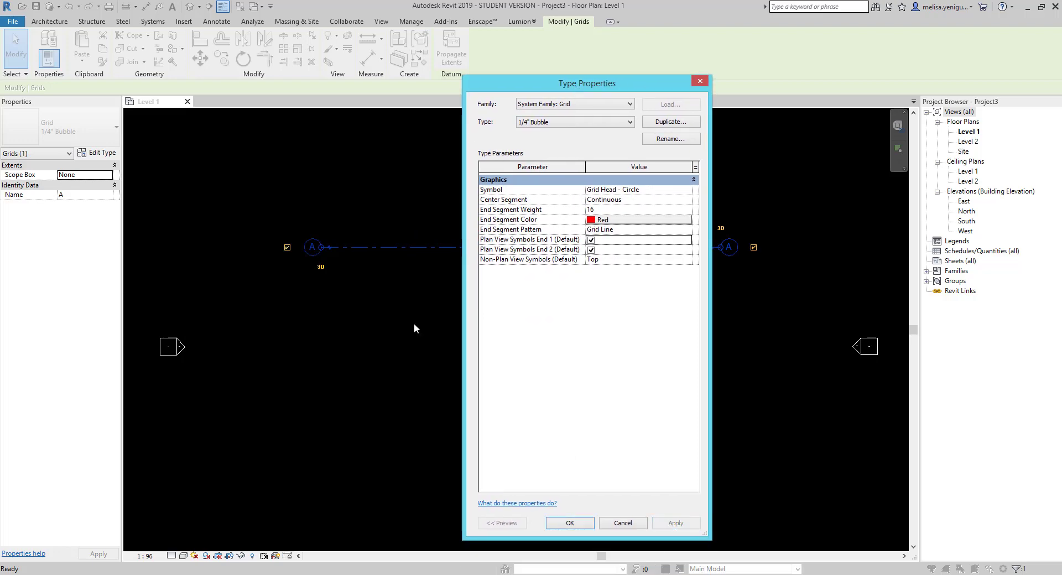
click(569, 523)
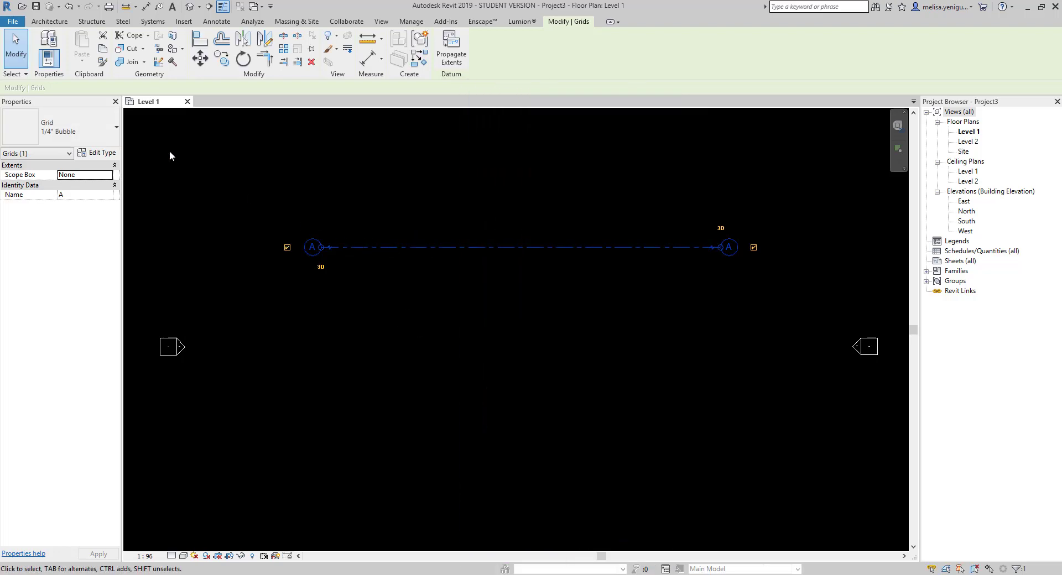
click(94, 125)
click(77, 187)
click(61, 127)
click(55, 194)
click(118, 139)
click(30, 176)
click(89, 154)
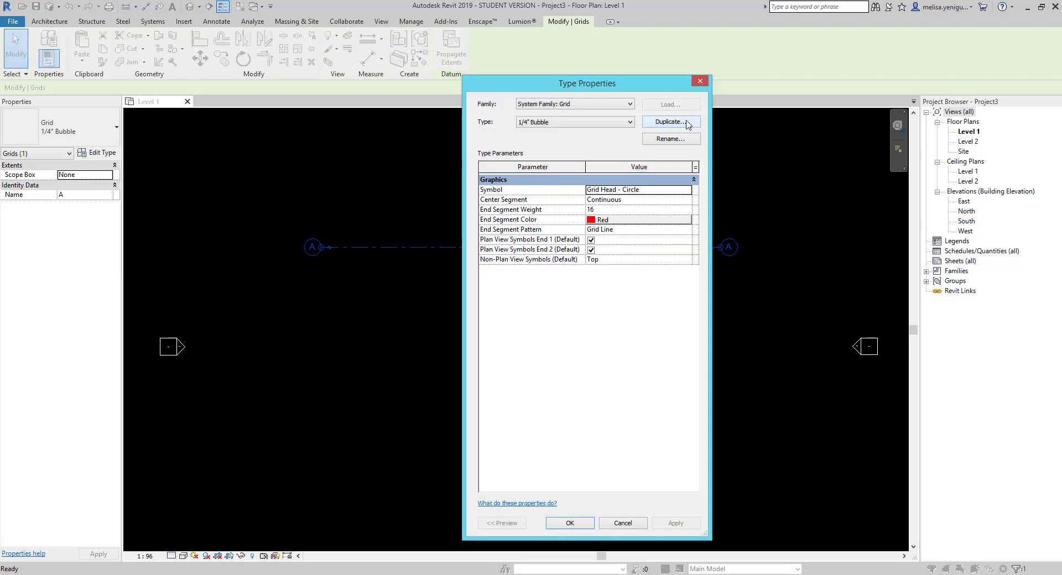
click(700, 82)
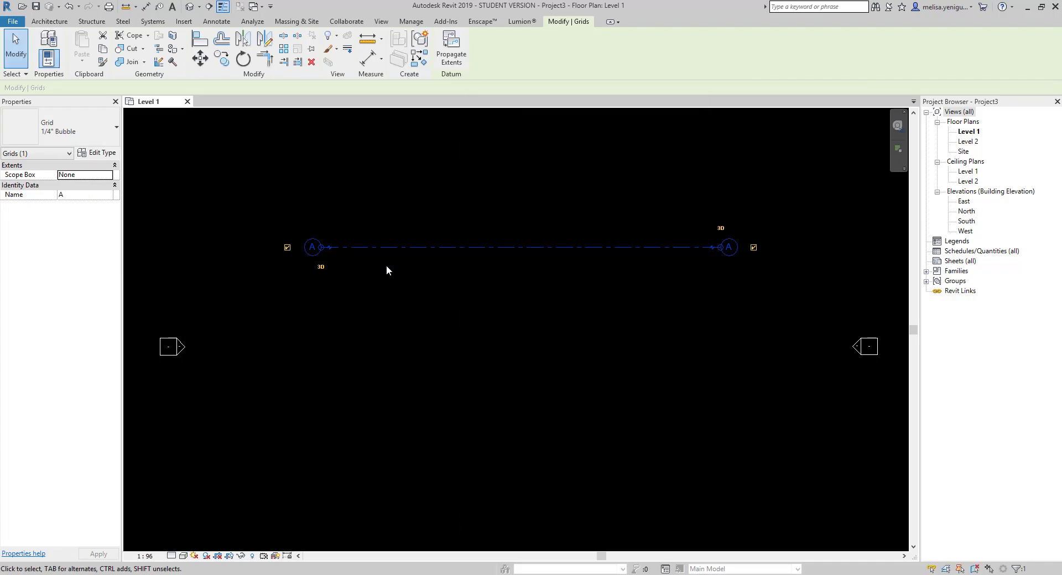
scroll(502, 280, down, 2)
click(435, 280)
scroll(435, 280, up, 2)
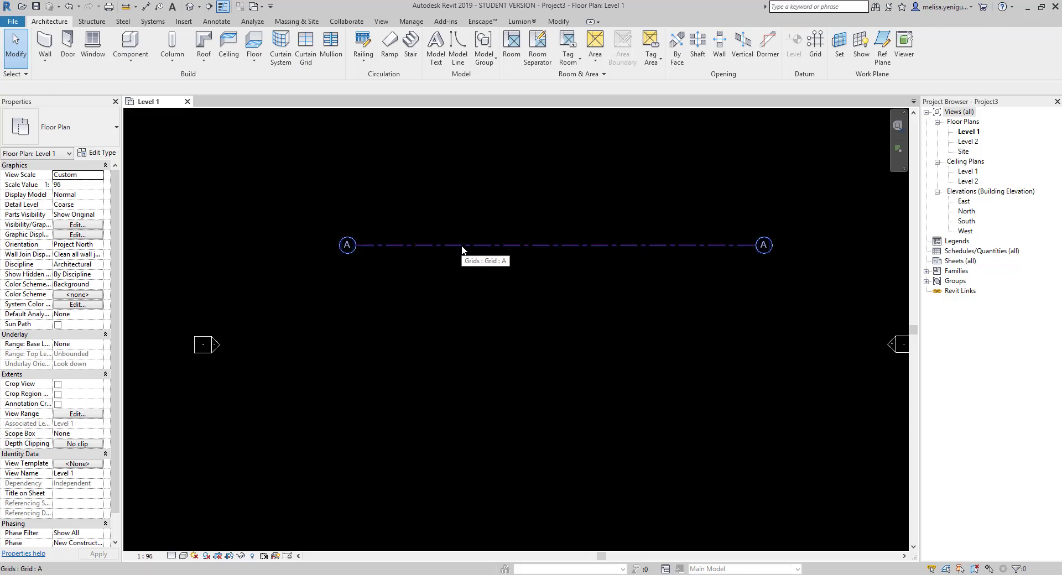
click(463, 250)
scroll(450, 235, down, 1)
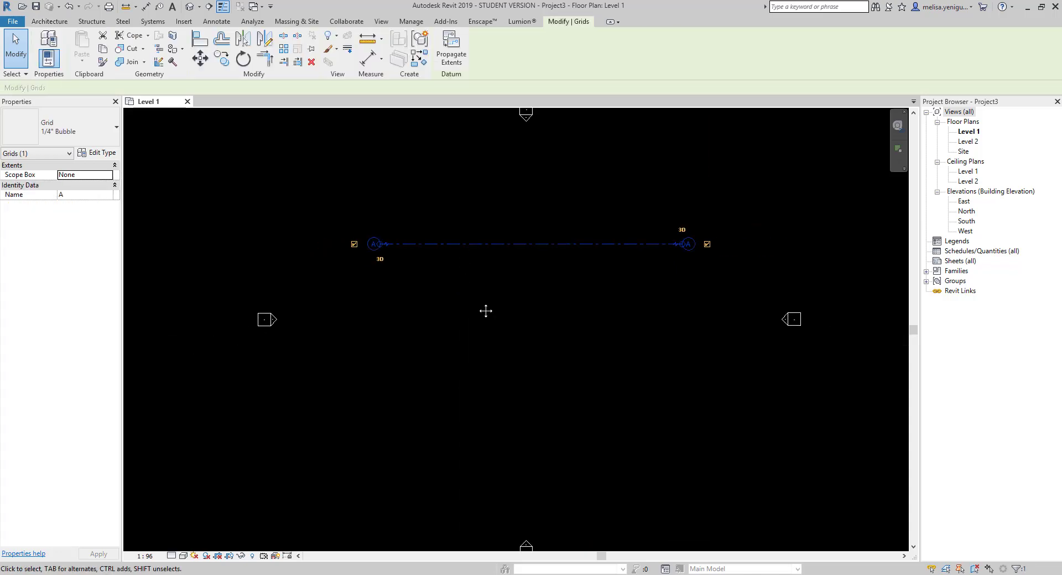
key(Escape)
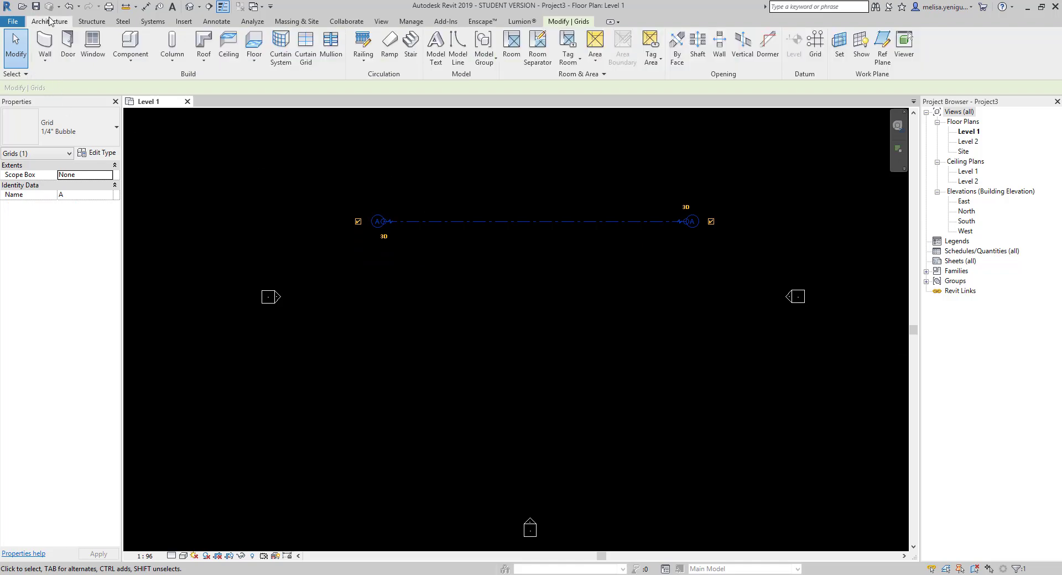
click(815, 43)
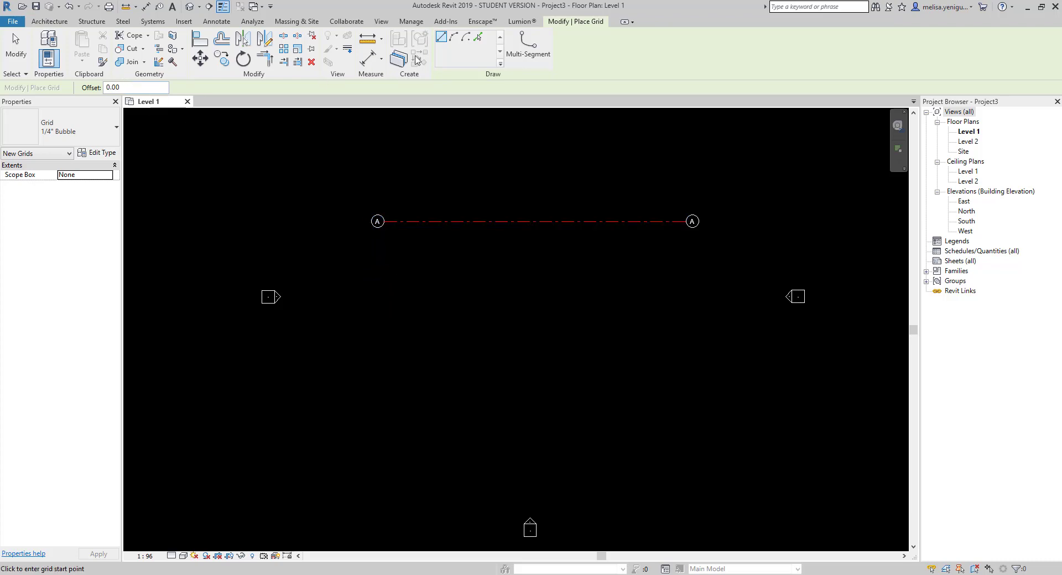
click(479, 37)
text(150)
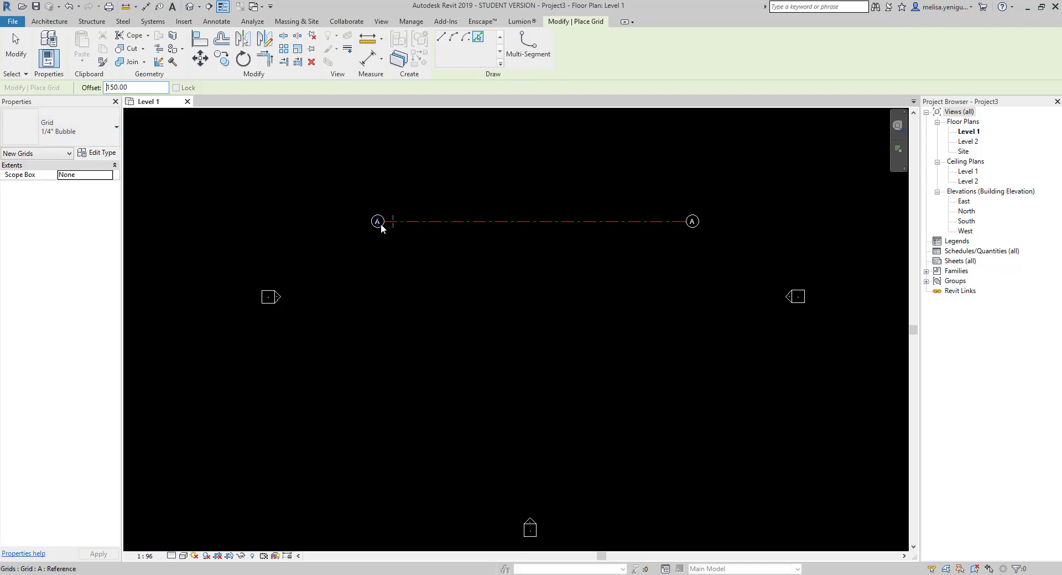
click(423, 224)
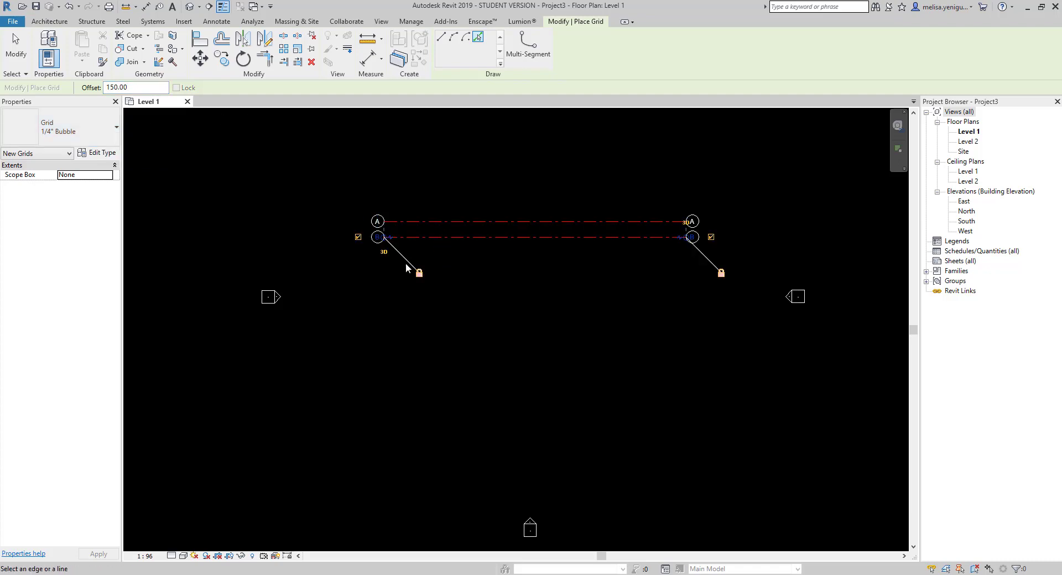
click(447, 238)
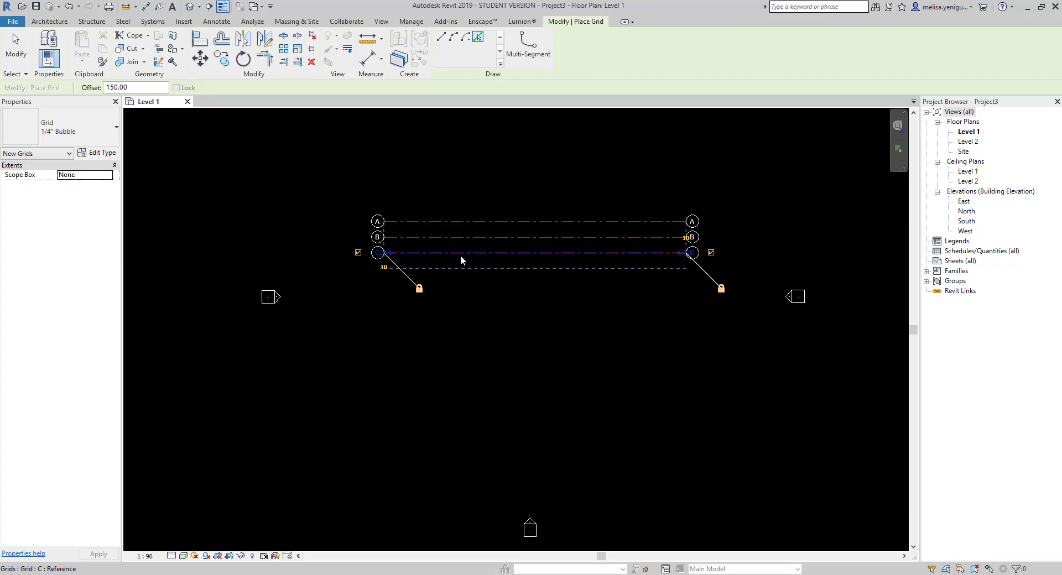
click(460, 255)
key(Escape)
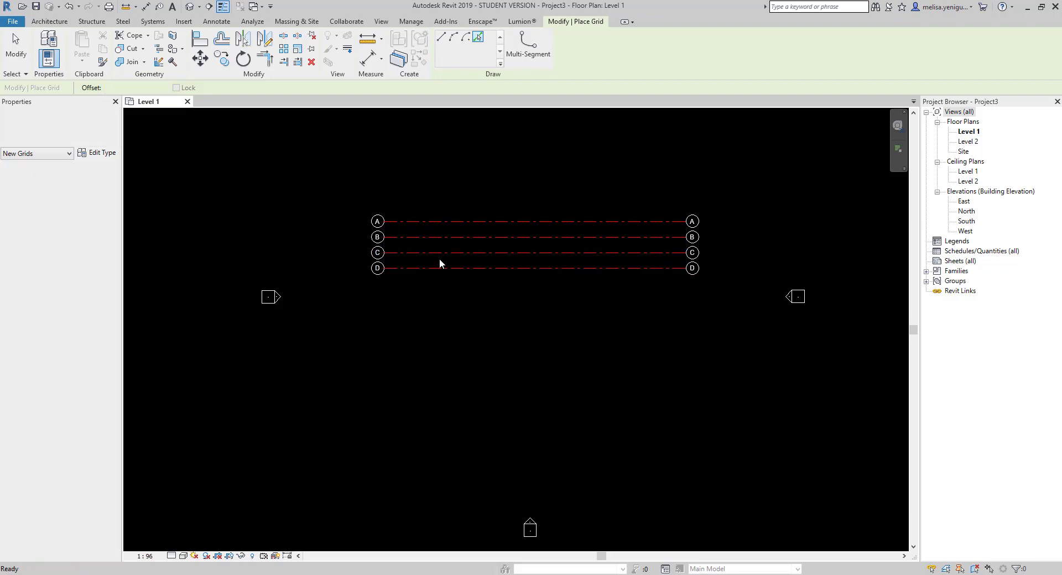
key(Escape)
scroll(369, 247, up, 2)
drag(426, 307, 326, 210)
key(Delete)
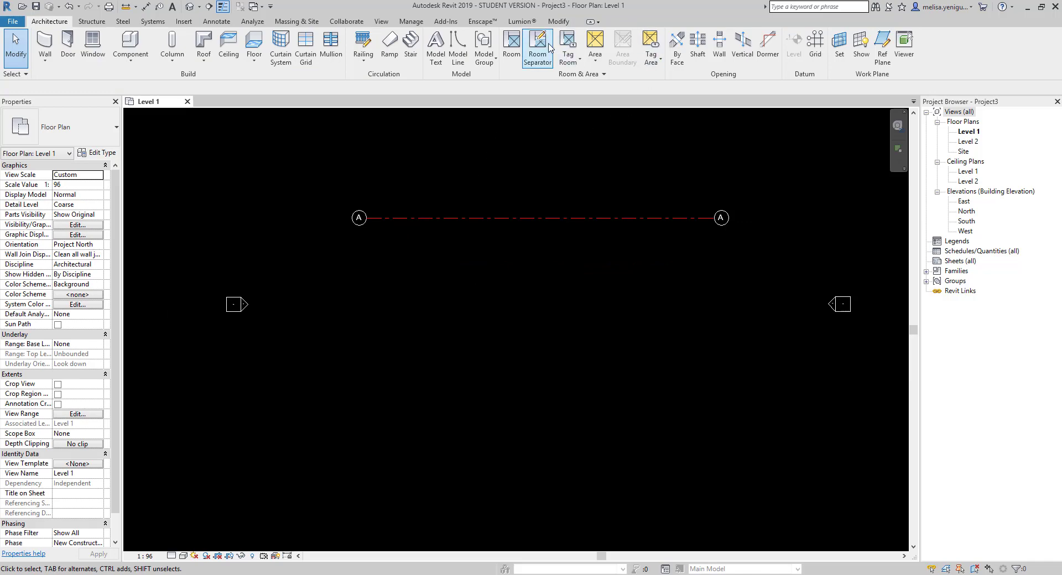
- Use Pick Lines with a 1000 offset to add two horizontal grids below grid A
click(815, 45)
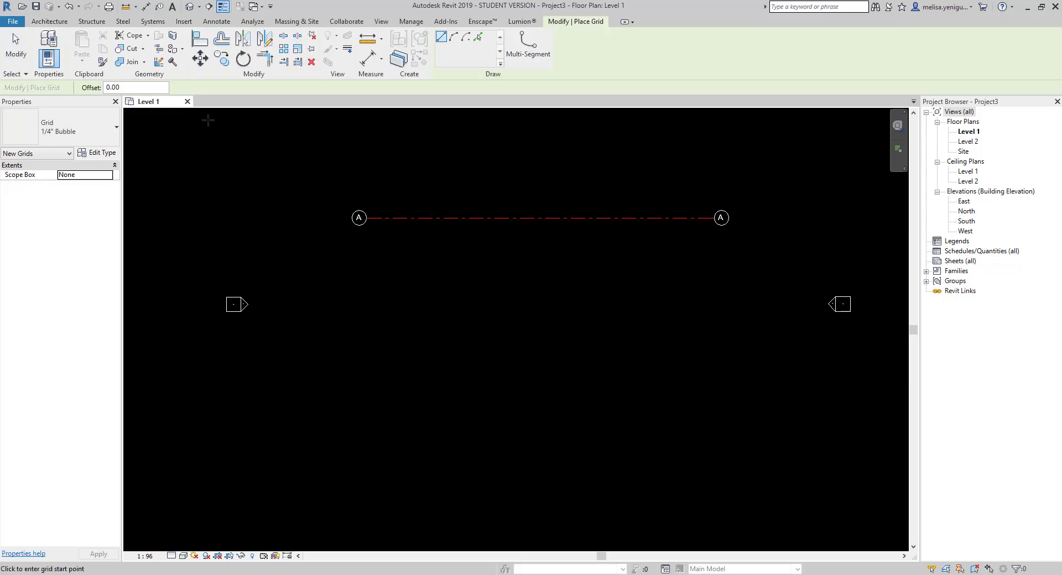
click(478, 37)
text(1000)
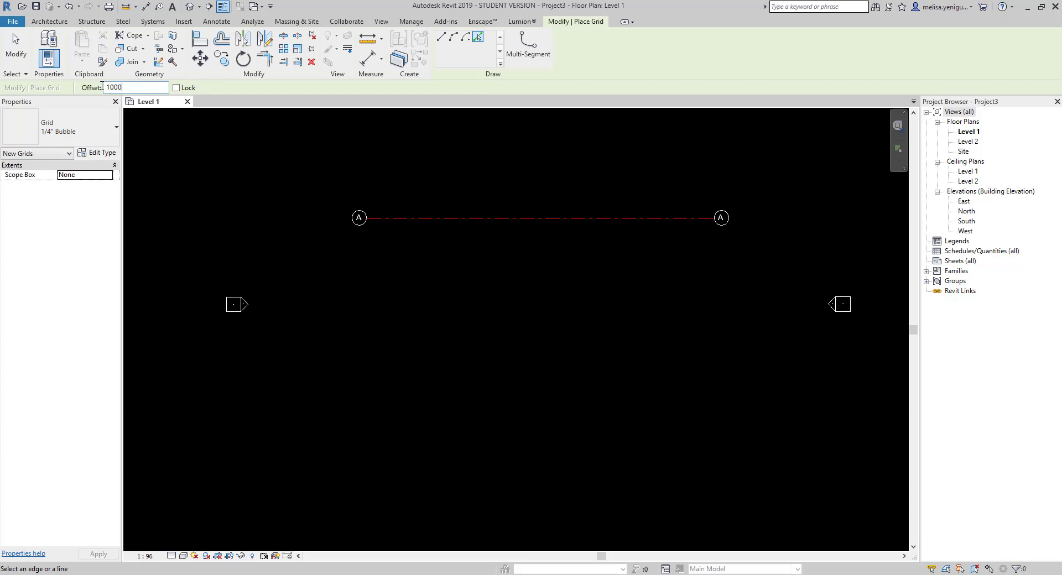
click(479, 218)
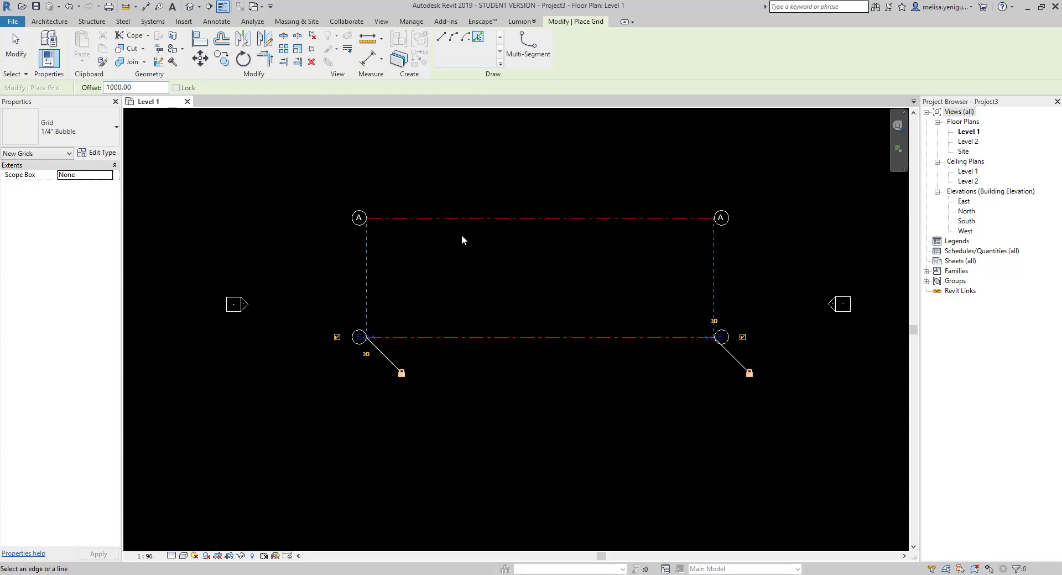
scroll(462, 232, down, 2)
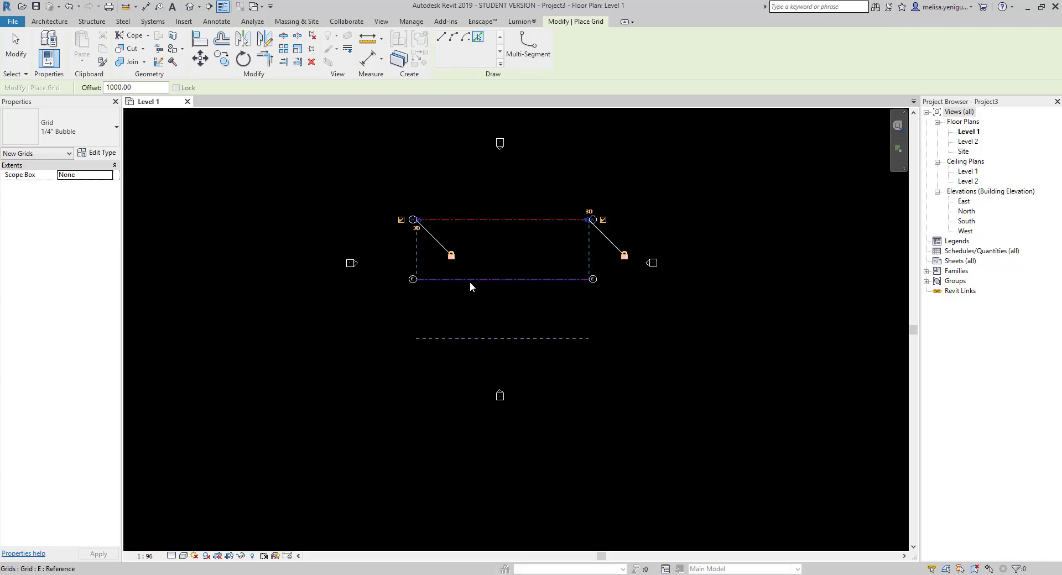
click(470, 279)
scroll(423, 236, up, 3)
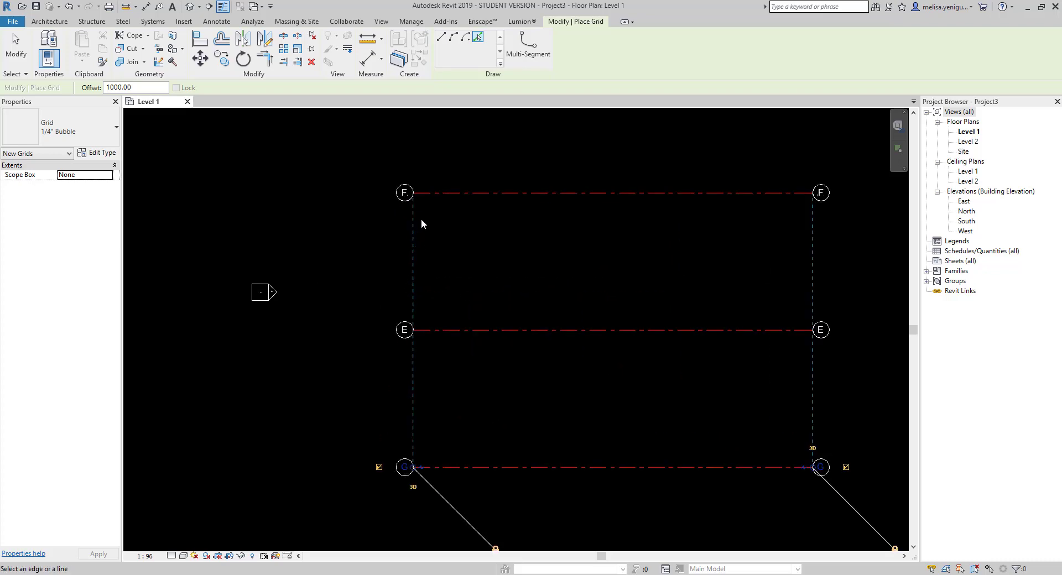
scroll(443, 206, down, 1)
scroll(443, 206, down, 1)
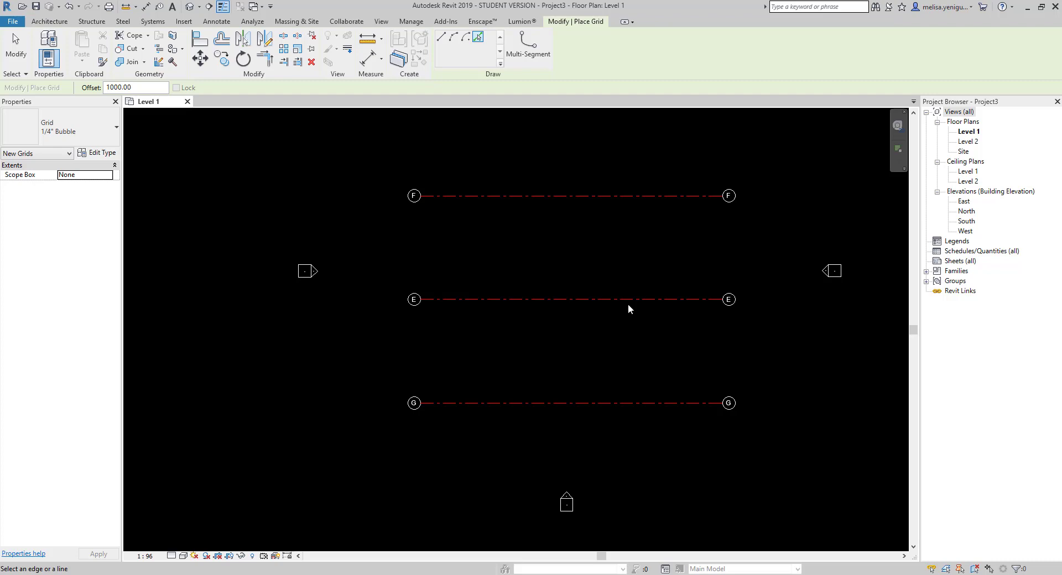
scroll(522, 378, down, 1)
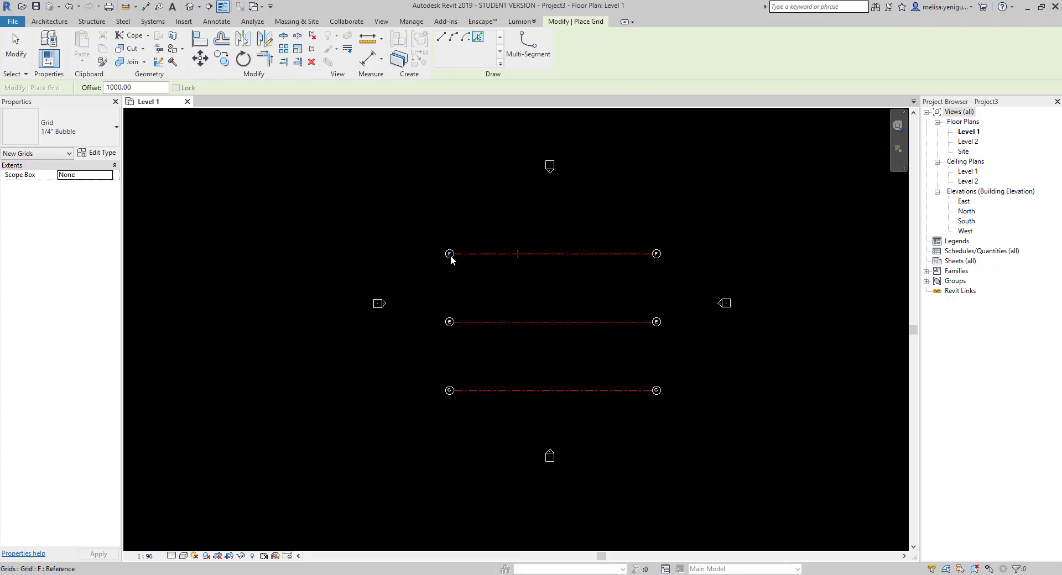
- Add two short grids across F and E, then window-select the stray H and I grids
click(451, 257)
click(453, 323)
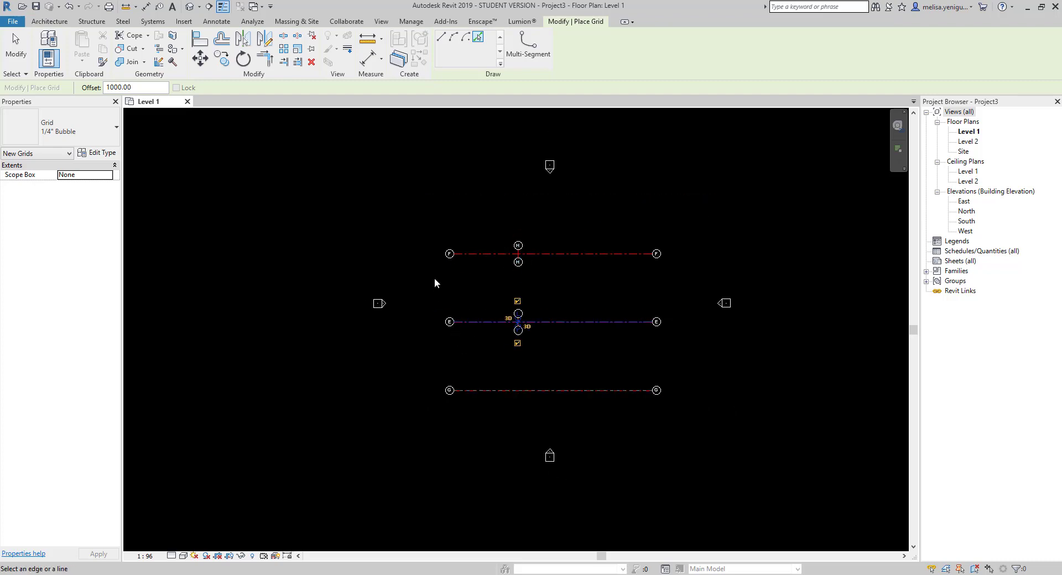
key(Escape)
key(Escape)
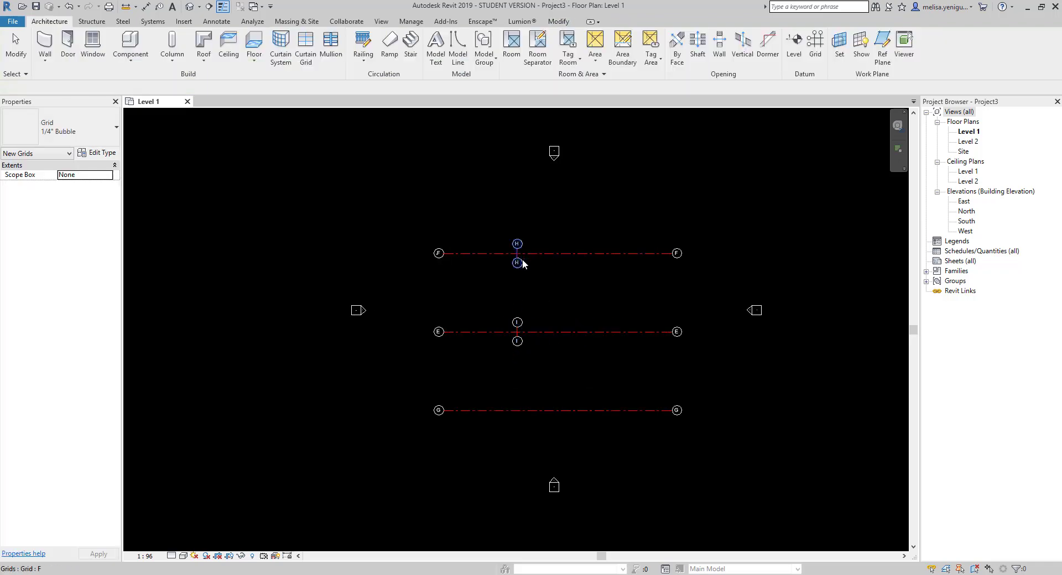
scroll(517, 237, up, 5)
drag(499, 199, 606, 505)
- Delete the short H and I grids, then window-select and delete grids E, F and G
key(Delete)
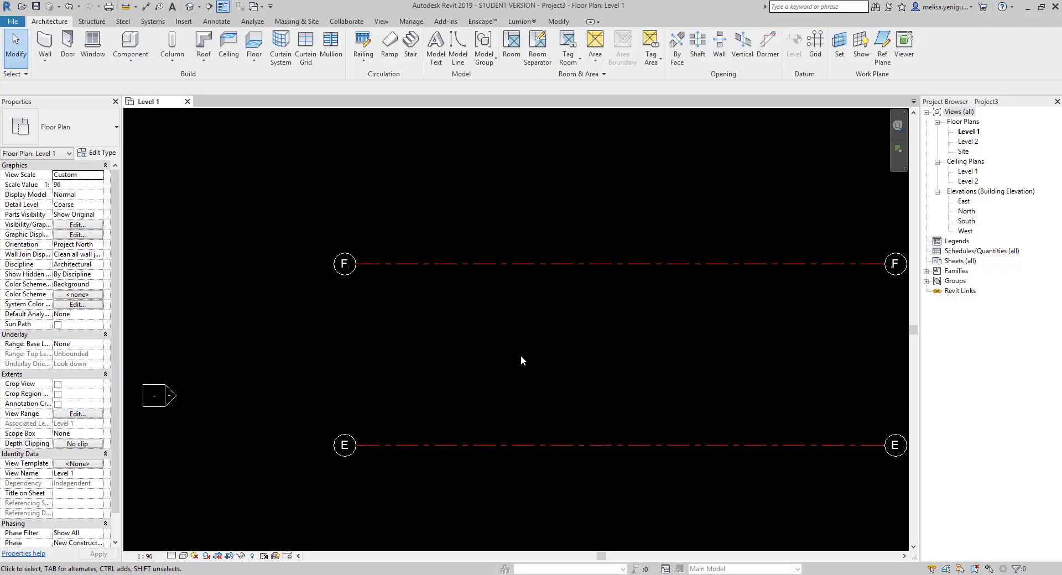
scroll(514, 332, down, 2)
click(440, 298)
key(Escape)
scroll(396, 275, down, 2)
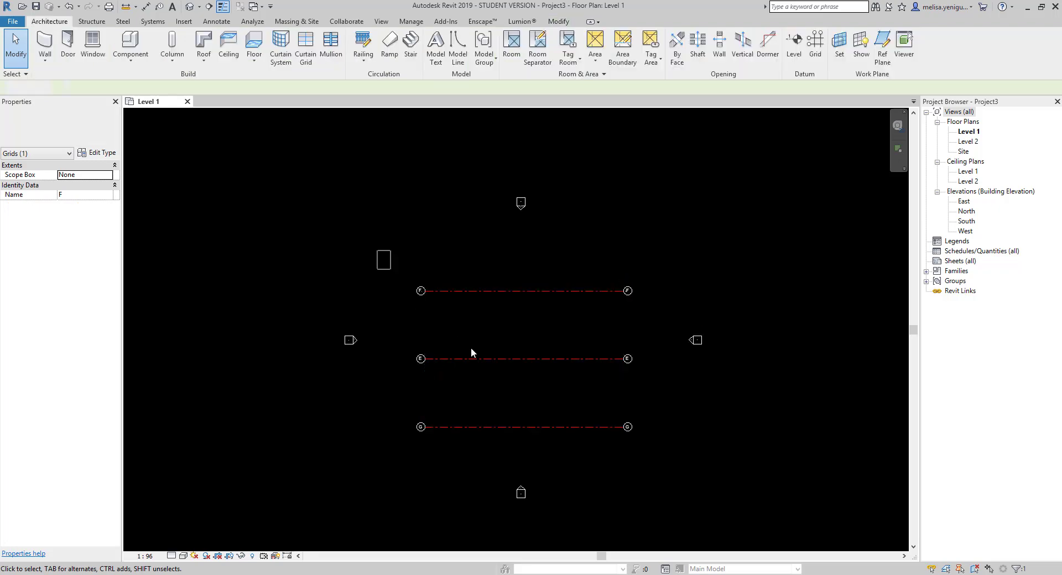
drag(376, 250, 666, 460)
key(Delete)
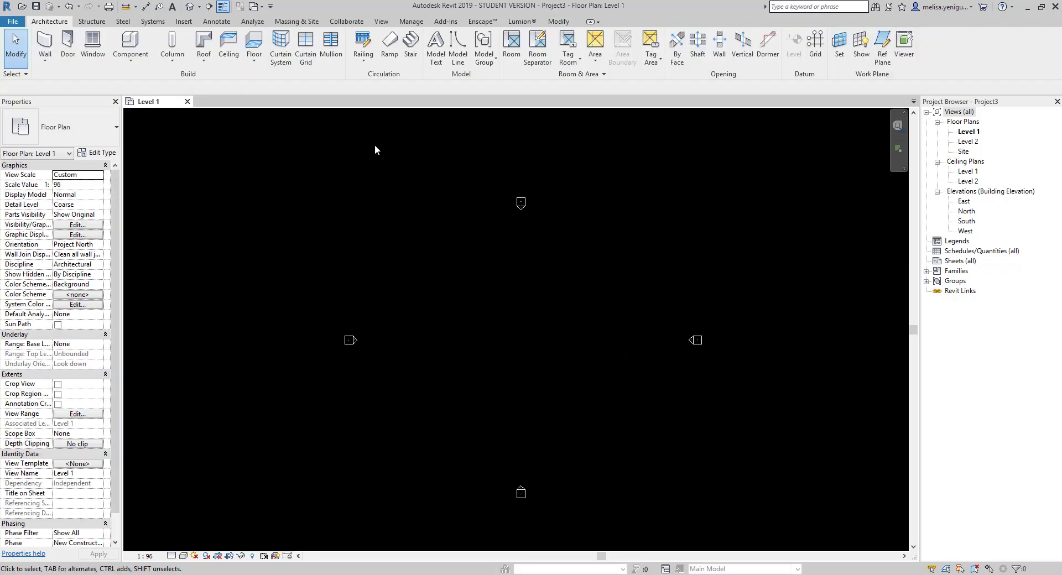
- Draw a new horizontal grid across the plan and rename it A in Properties
click(816, 42)
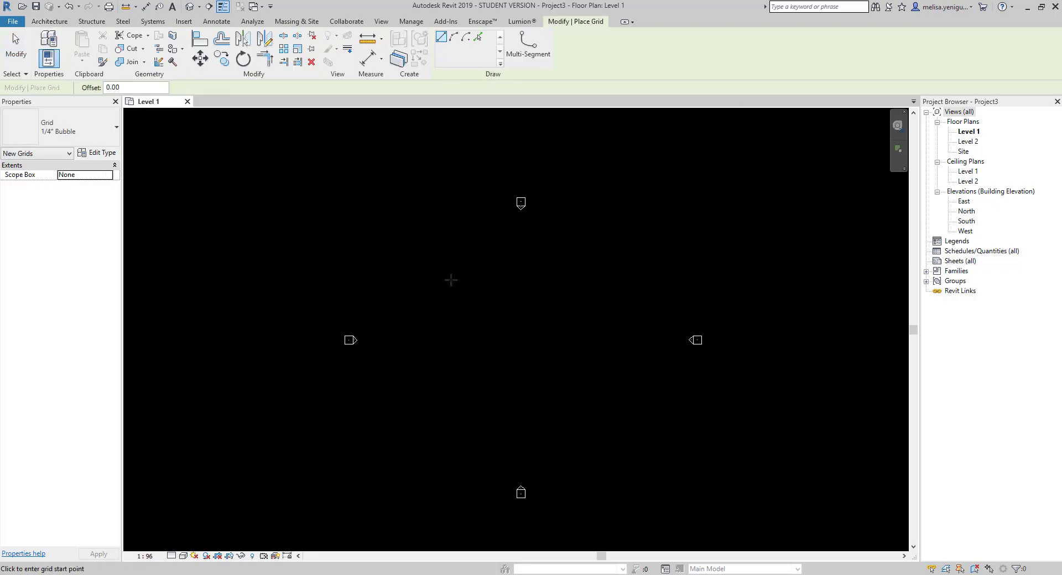
scroll(451, 280, up, 1)
click(416, 278)
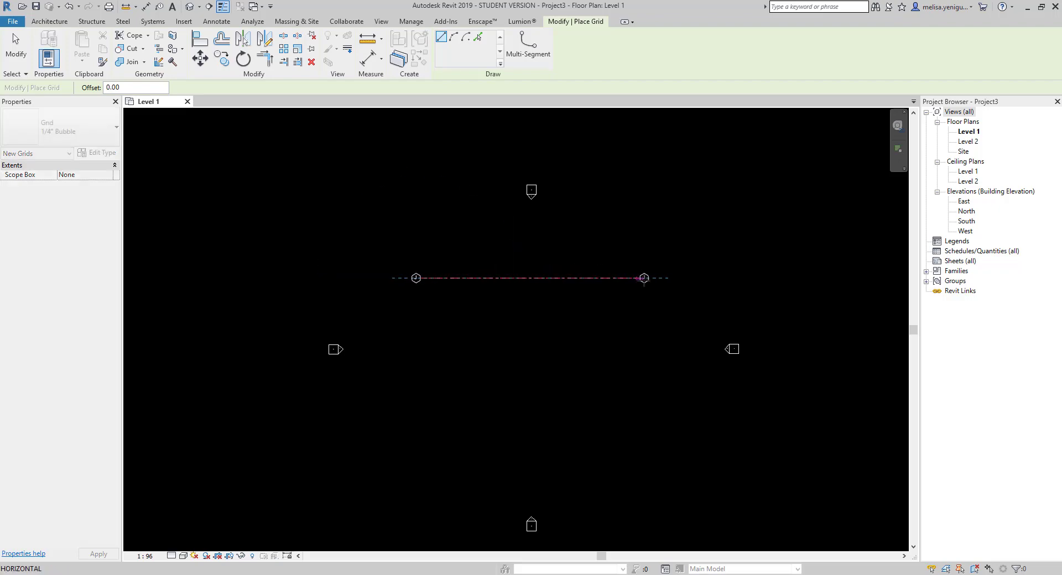
click(656, 278)
key(Escape)
key(Escape)
click(416, 277)
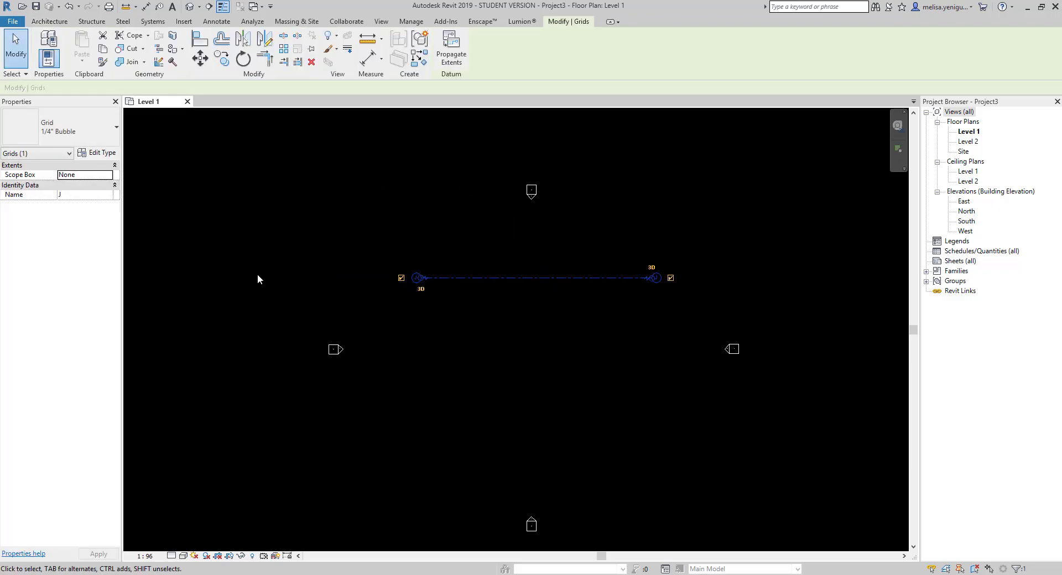
click(84, 195)
text(A)
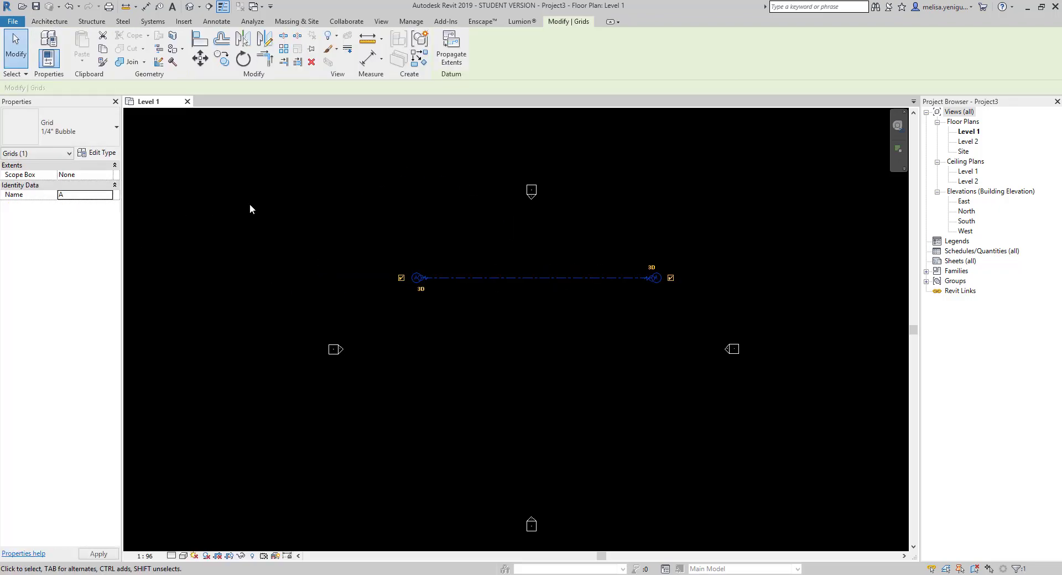
click(250, 204)
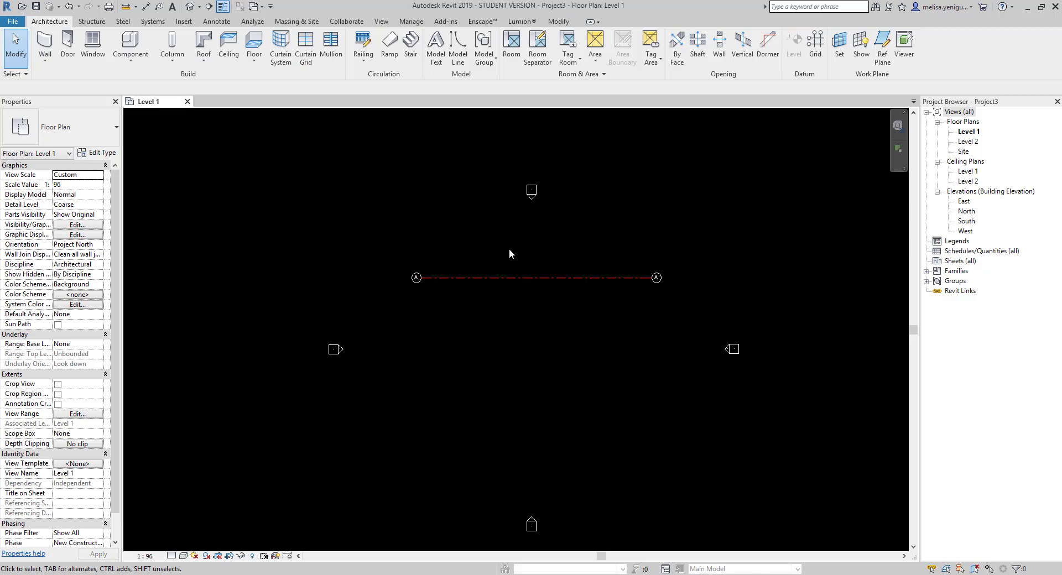
- Create grids B and C at 500 offsets below grid A, undoing one misplaced grid
click(815, 41)
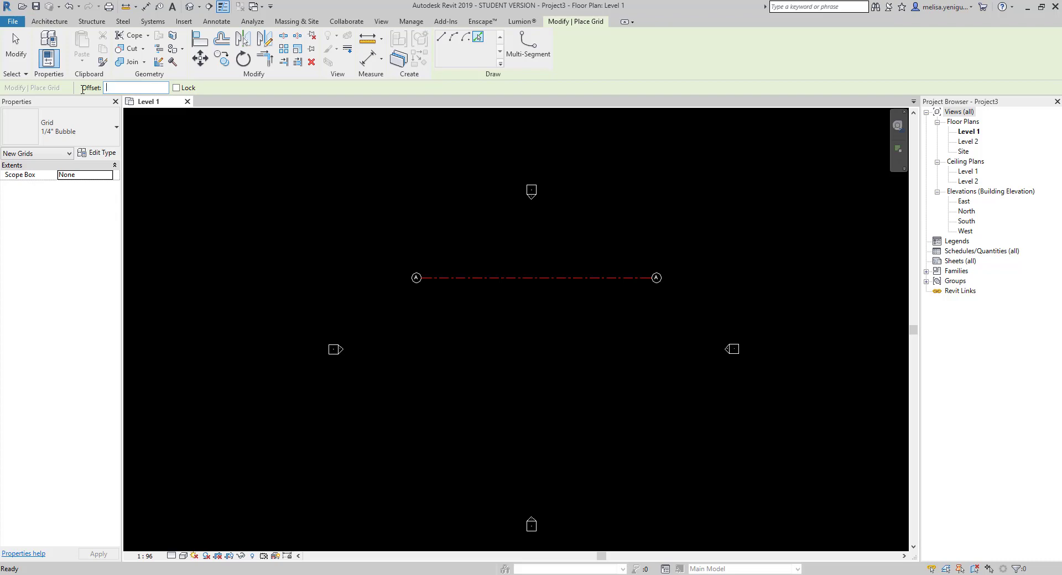
text(500)
key(Return)
click(504, 278)
scroll(413, 319, up, 3)
scroll(396, 322, up, 3)
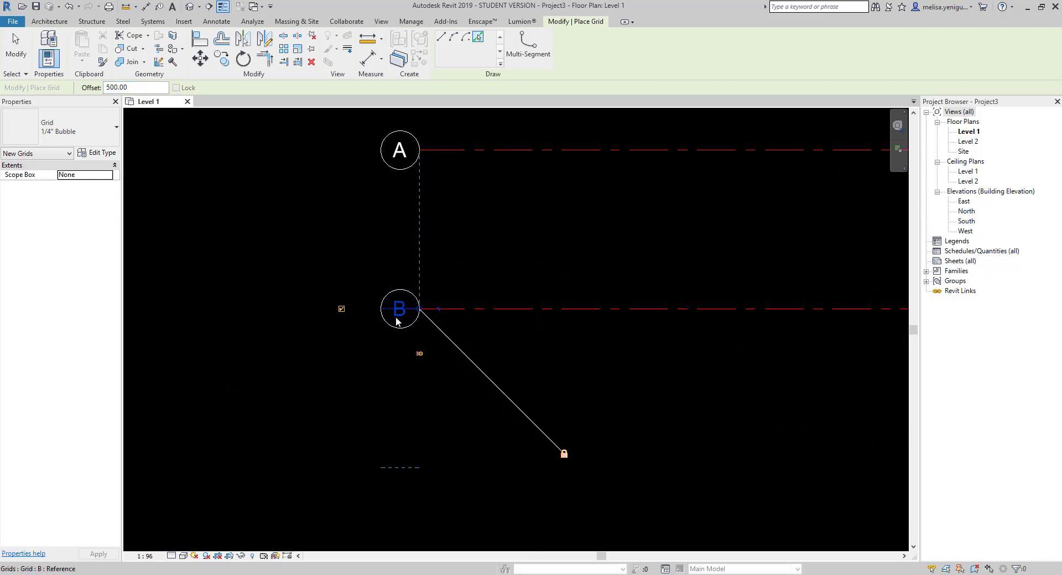
scroll(396, 322, down, 3)
click(536, 290)
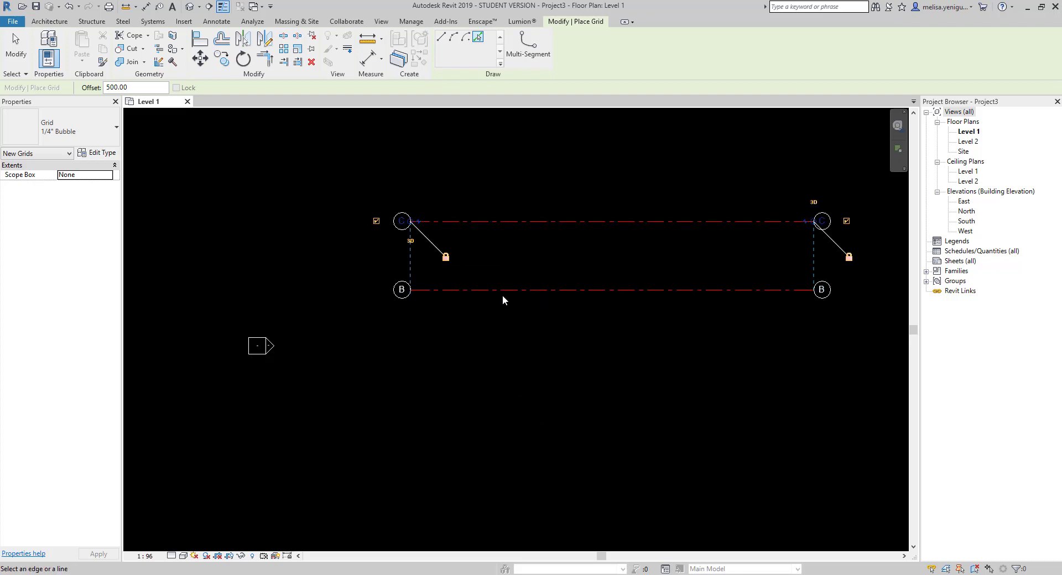
key(ctrl+z)
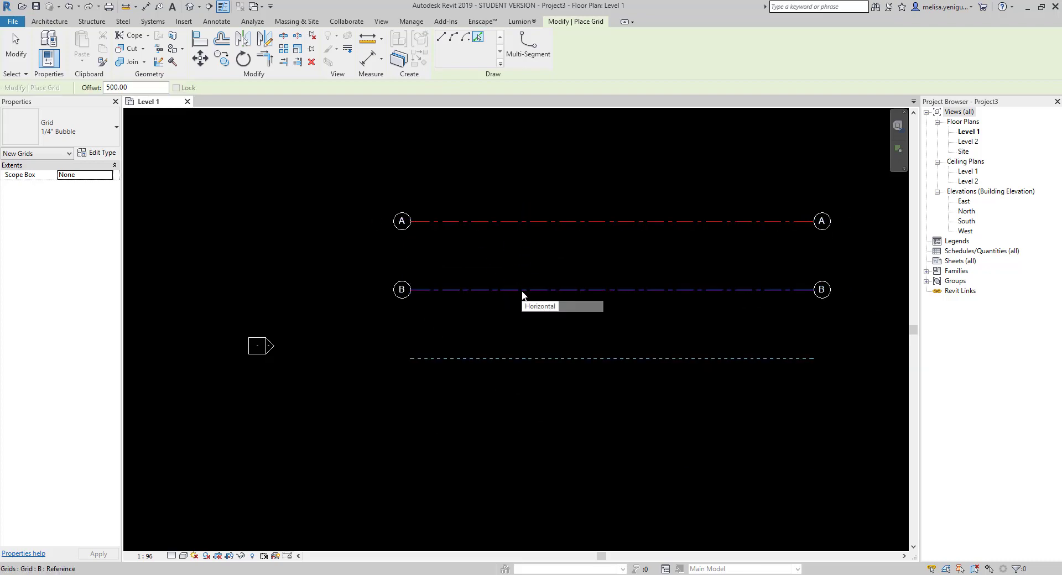
click(522, 292)
- Create grids D, E and F, each 500 below the previous grid
middle_drag(513, 353, 535, 264)
click(532, 224)
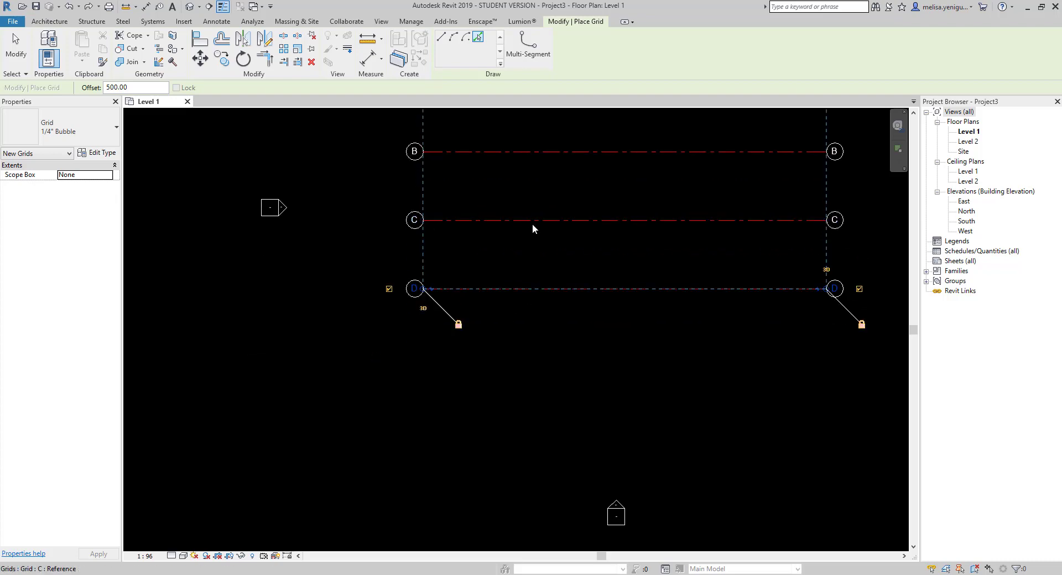
click(541, 289)
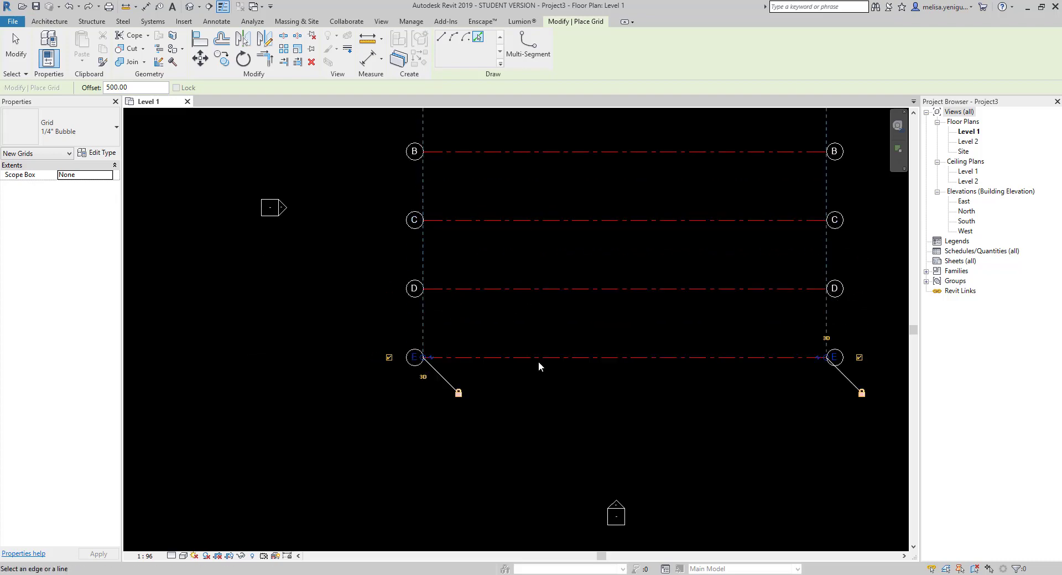
click(538, 361)
scroll(526, 393, down, 3)
key(Escape)
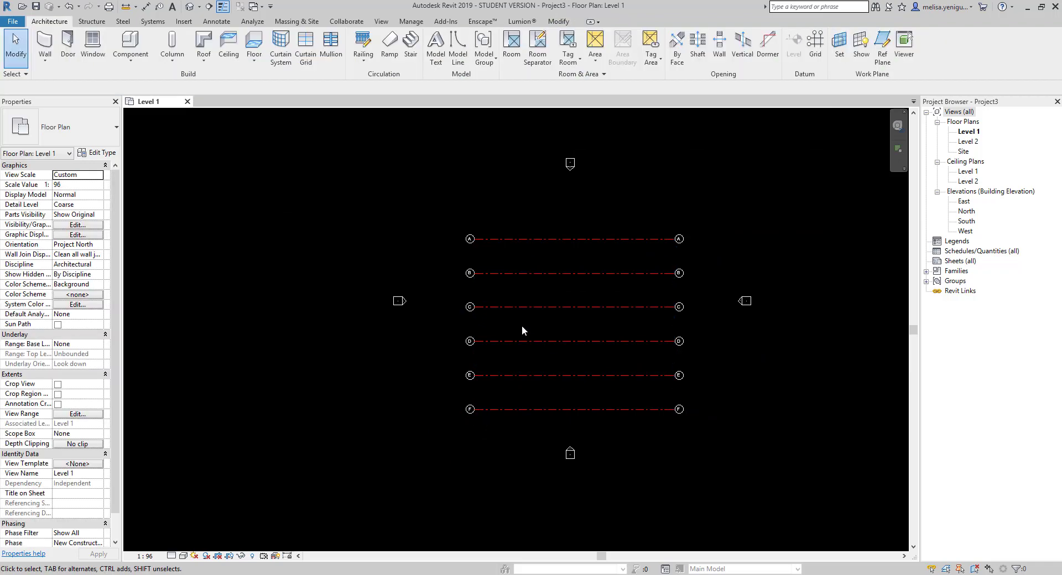
scroll(553, 260, up, 2)
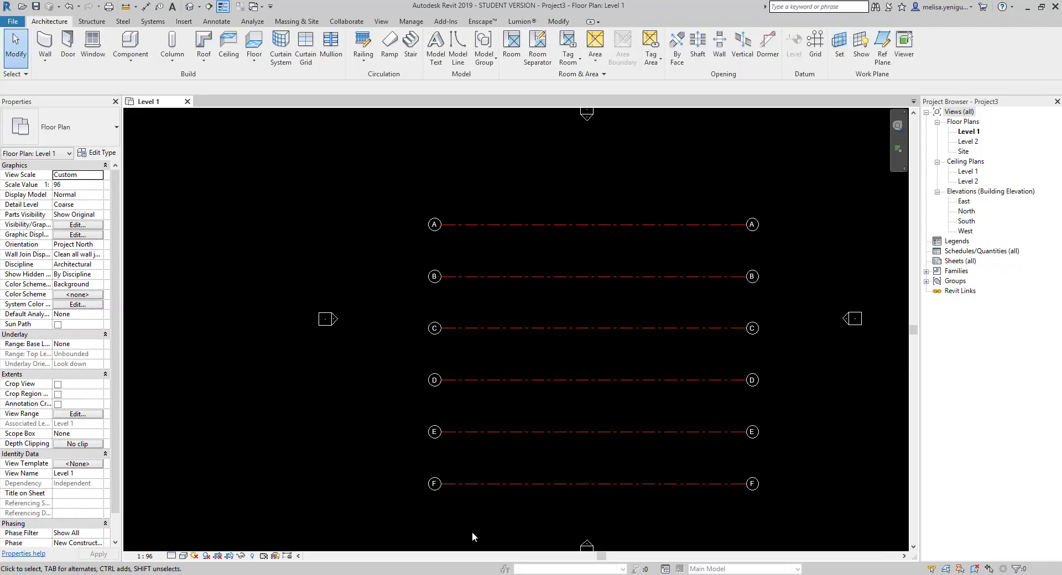
- Draw a vertical grid line crossing grids A to F near their left ends
click(815, 45)
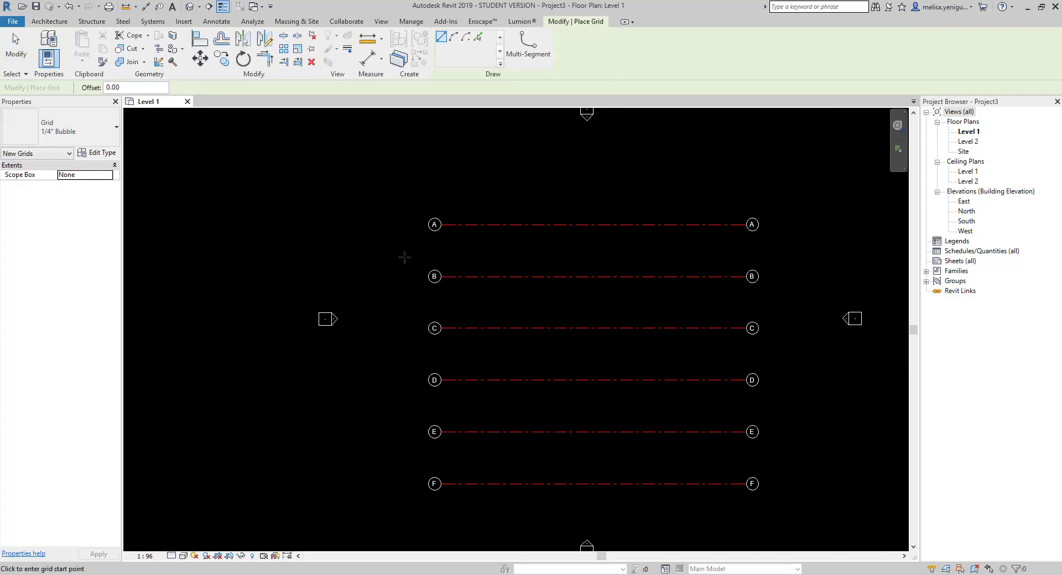
click(462, 193)
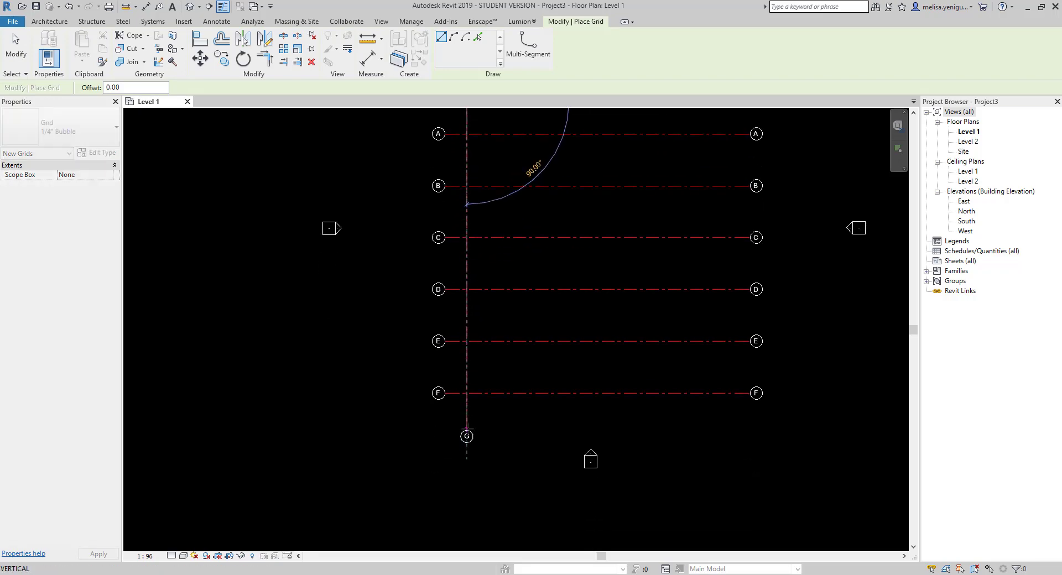
click(466, 429)
key(Escape)
key(Escape)
scroll(462, 221, up, 2)
- Rename the new vertical grid from G to 1 in Properties
click(473, 218)
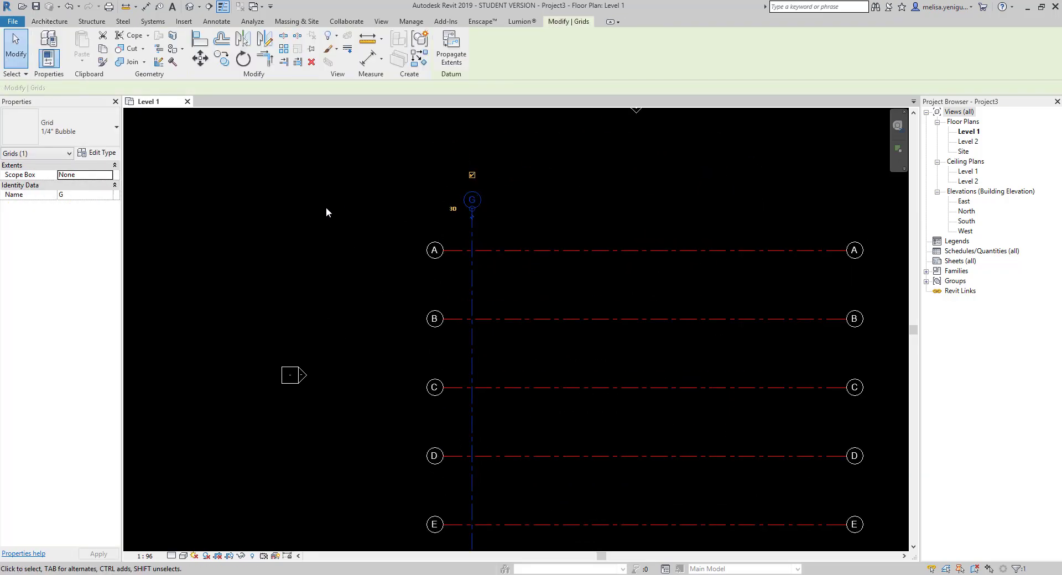
click(51, 194)
text(1)
click(415, 204)
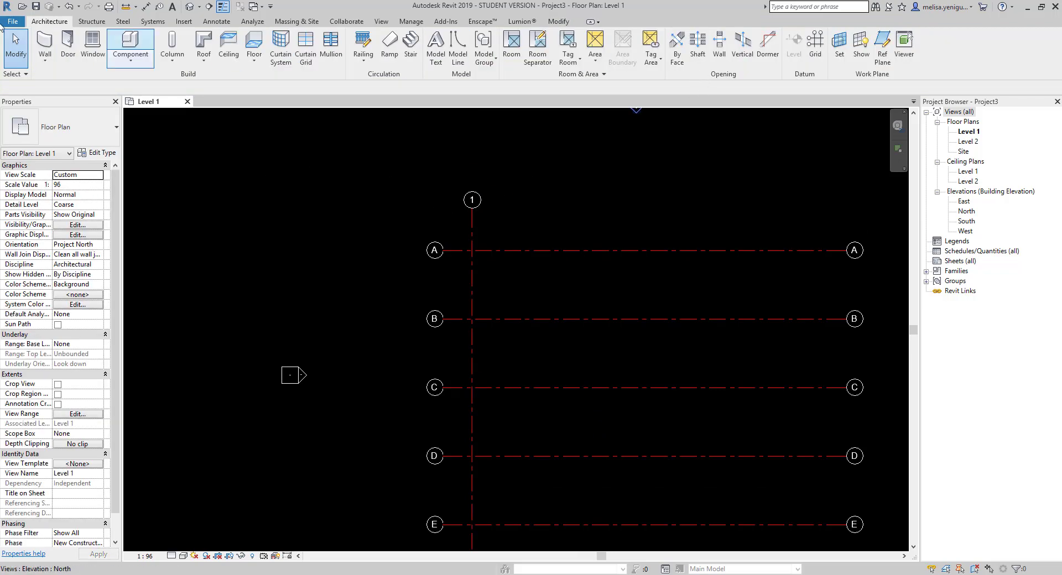
- Set up Pick Lines grid creation with a 500 offset
click(815, 44)
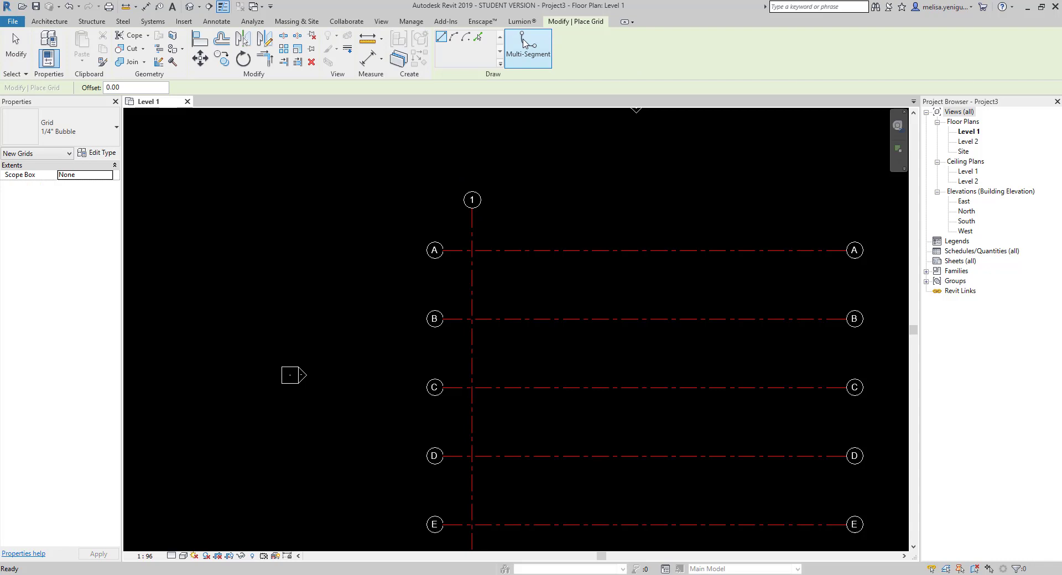
click(478, 37)
click(106, 88)
text(500)
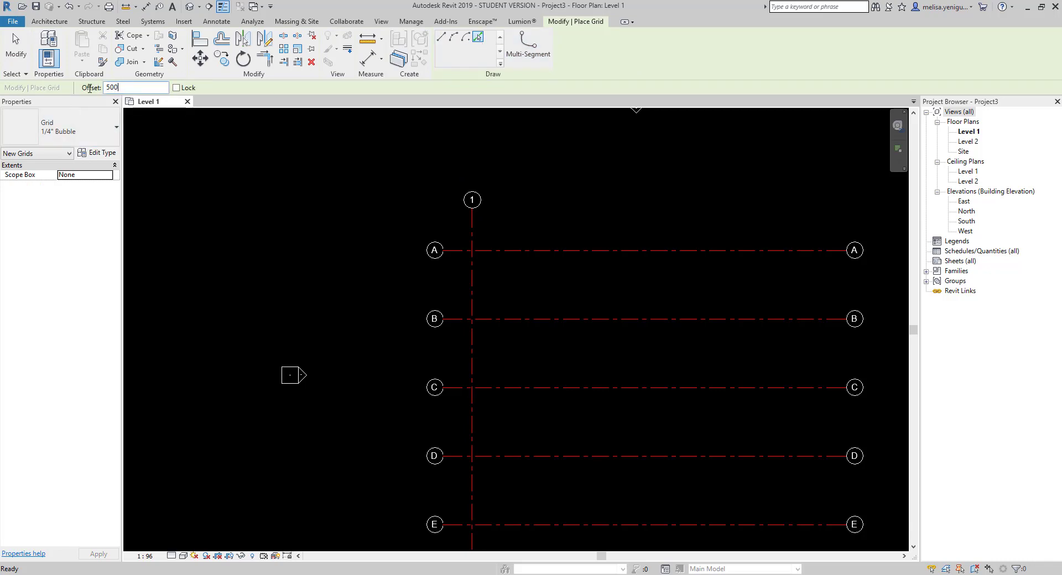
key(Return)
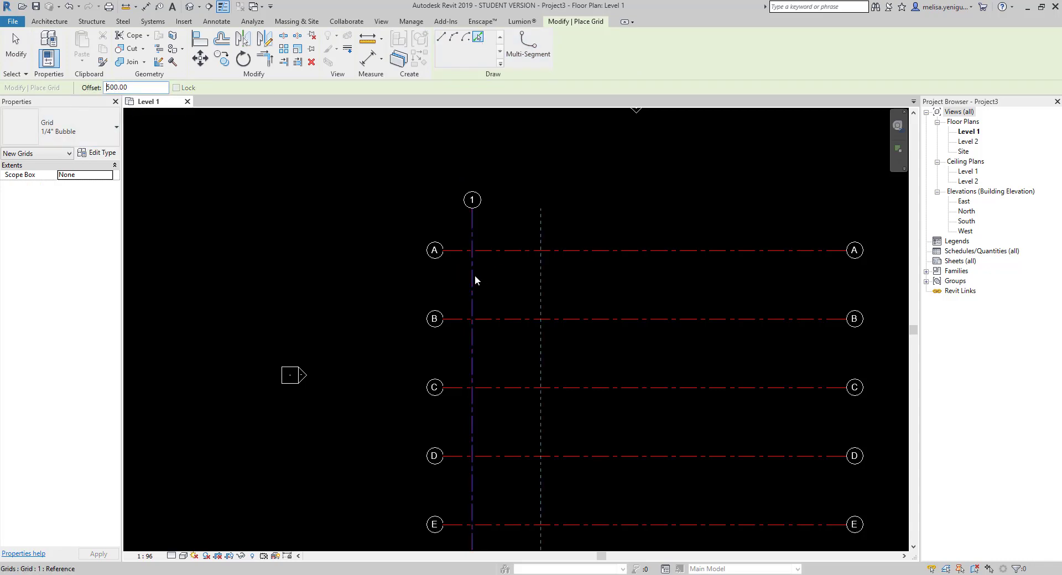
- Pick grids 1 through 5 in turn to create vertical grids 2 through 6
click(475, 276)
click(543, 281)
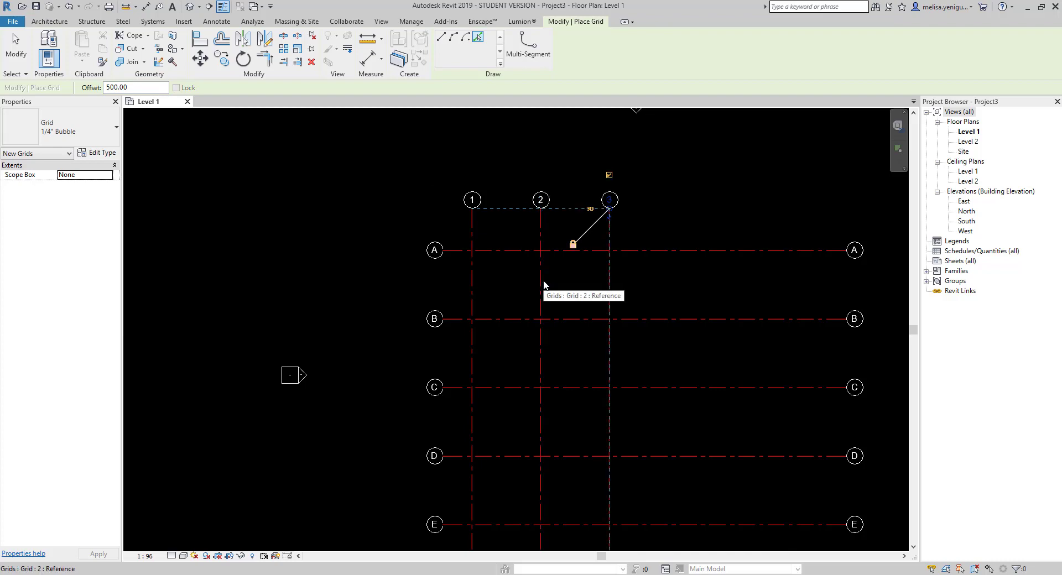
click(610, 286)
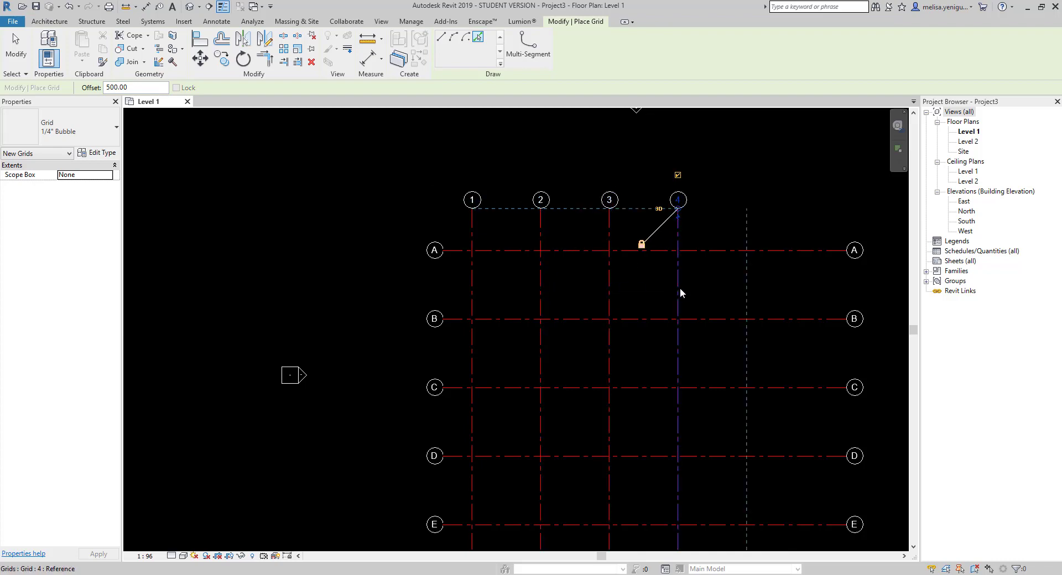
click(680, 288)
click(747, 289)
key(Escape)
key(Escape)
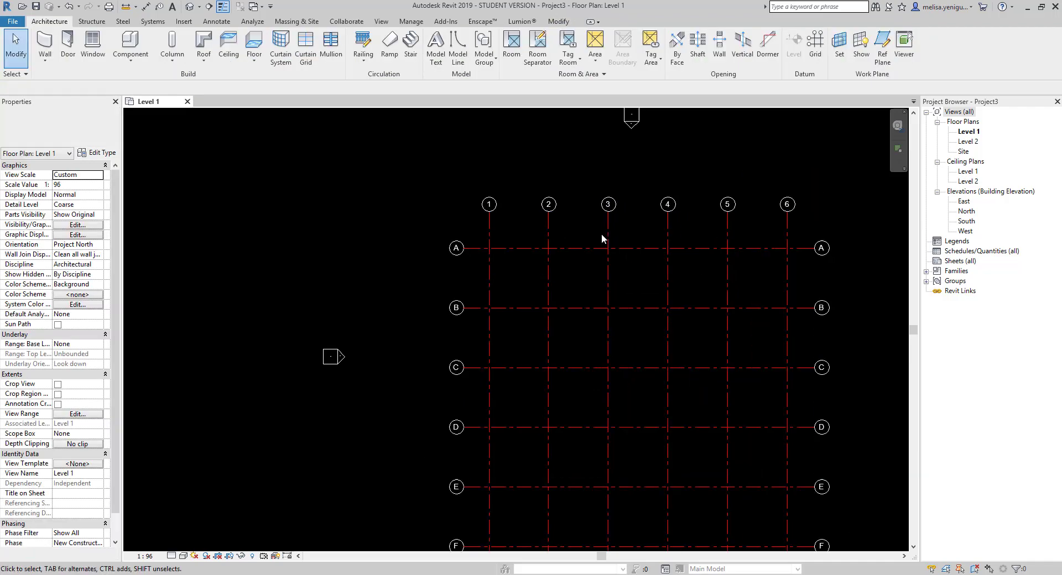
scroll(601, 237, down, 3)
- Move all twelve grid lines slightly upward
drag(454, 161, 712, 419)
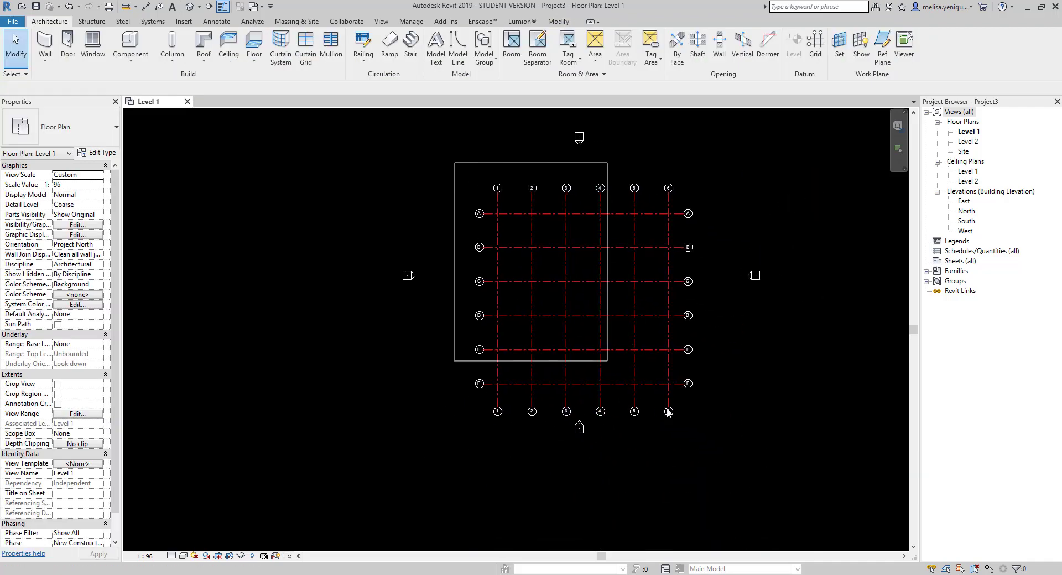
drag(660, 349, 677, 333)
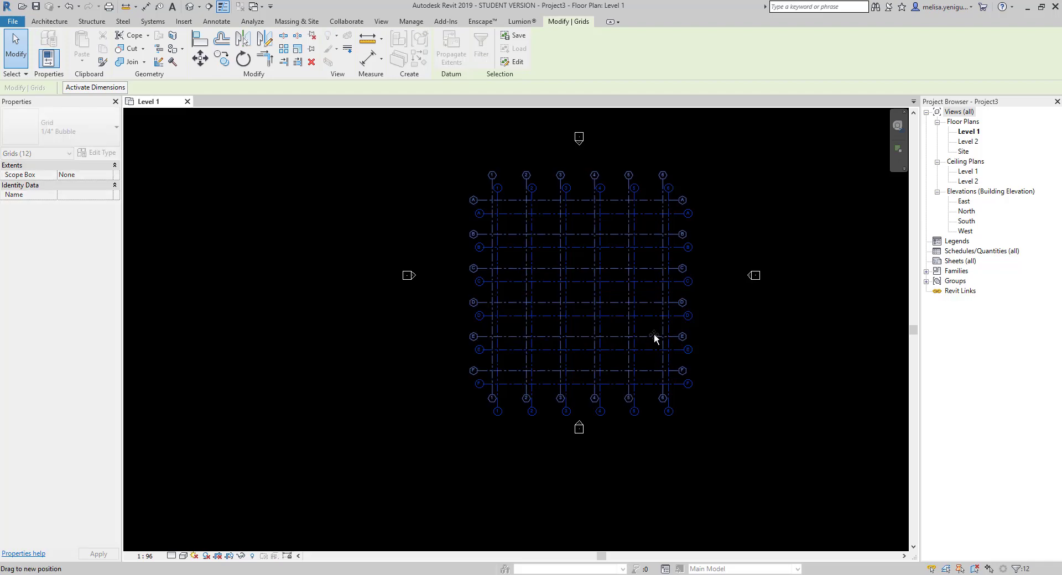
click(868, 354)
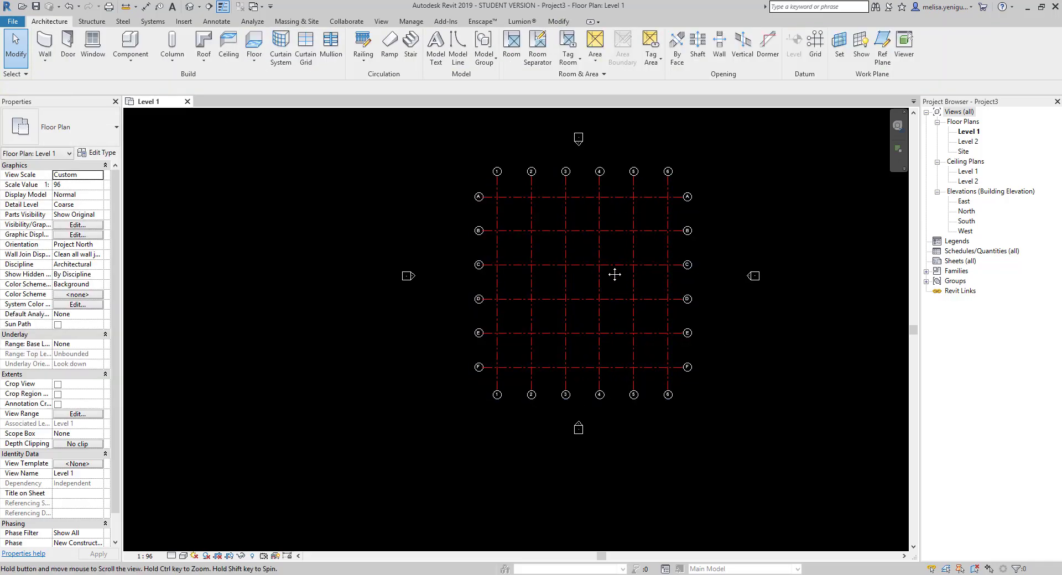
- Select grid B and stretch its right end further right
scroll(635, 344, up, 2)
scroll(522, 287, up, 2)
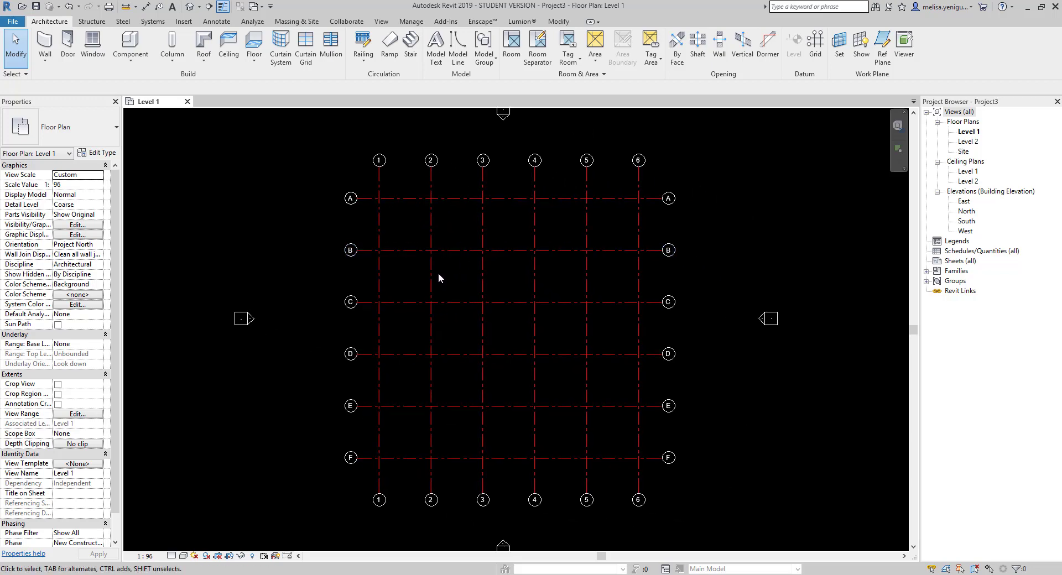
scroll(420, 275, up, 1)
scroll(393, 201, up, 1)
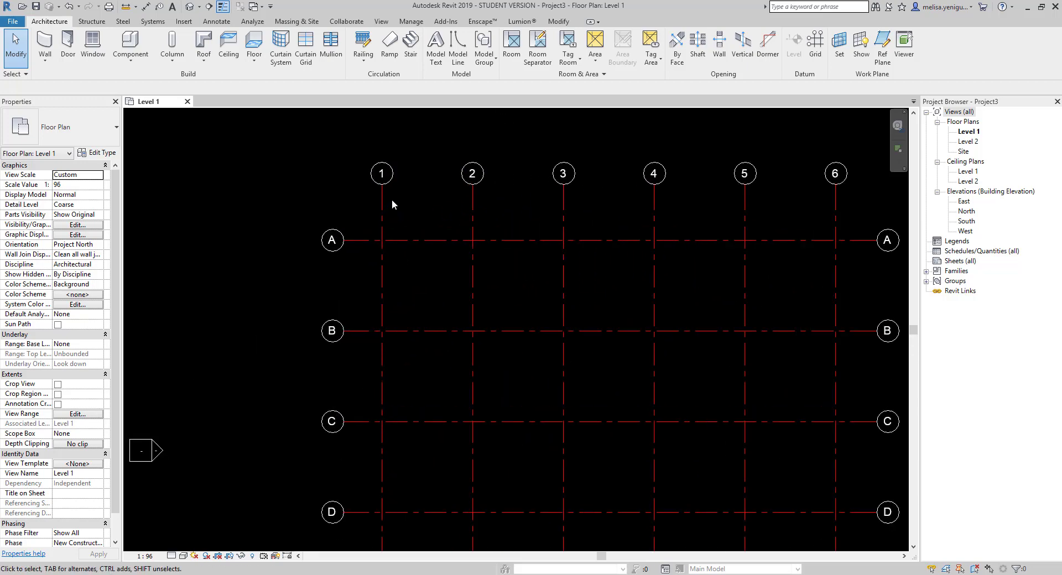
scroll(392, 205, down, 2)
scroll(524, 246, up, 1)
scroll(609, 260, up, 1)
click(585, 249)
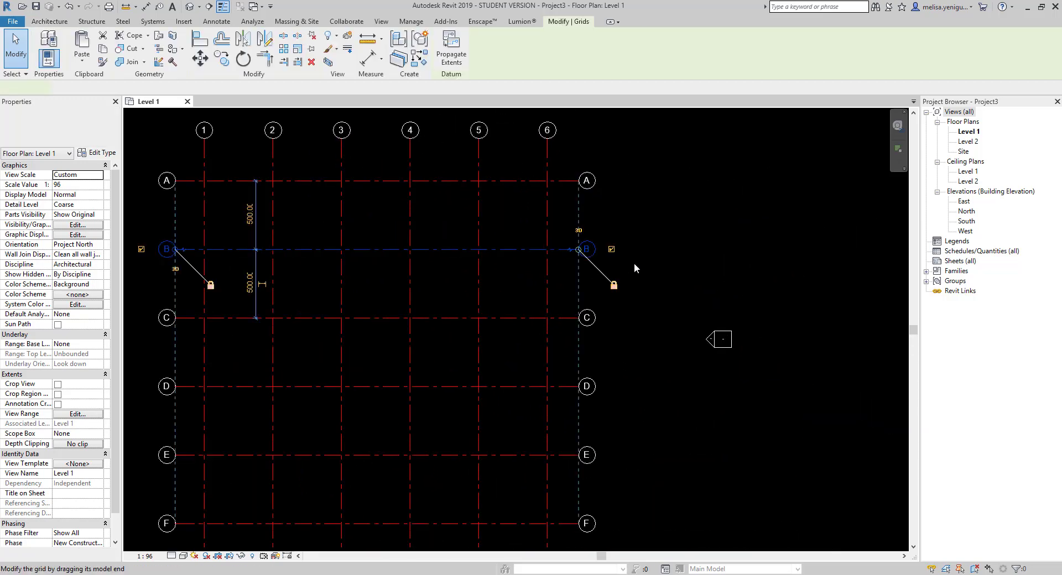
middle_drag(598, 323, 598, 331)
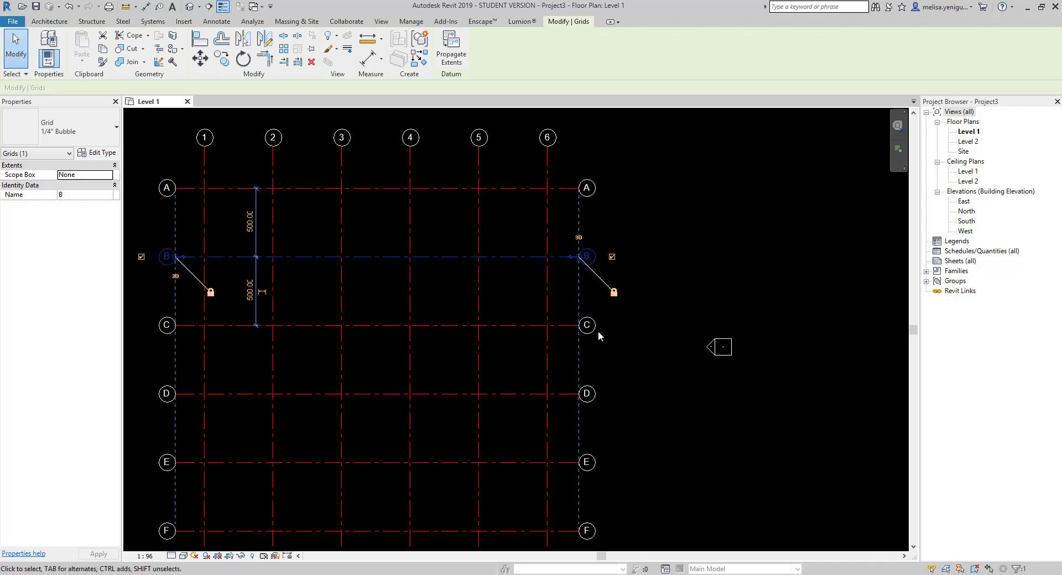
scroll(599, 331, down, 1)
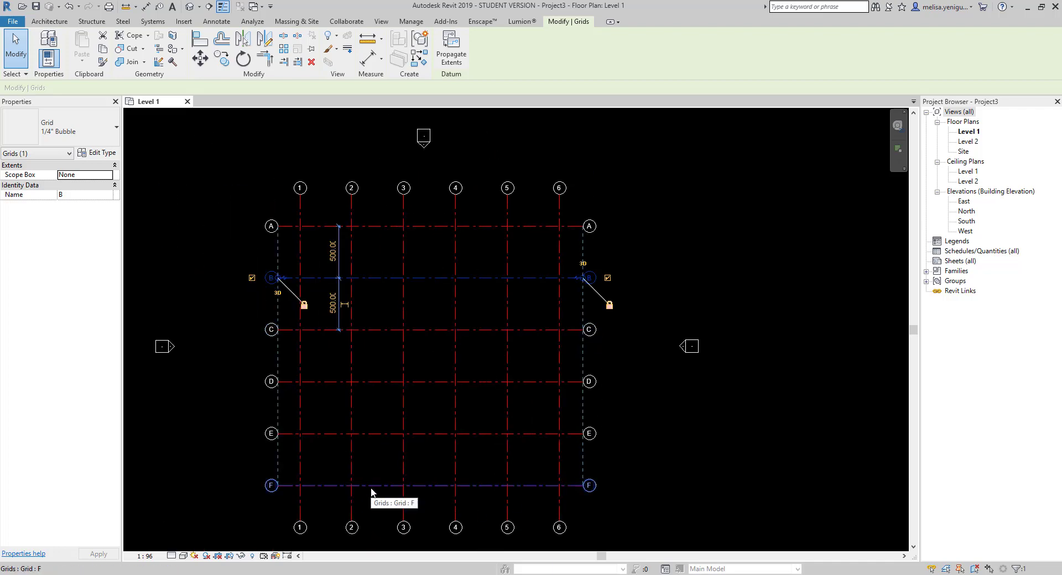
scroll(591, 280, up, 2)
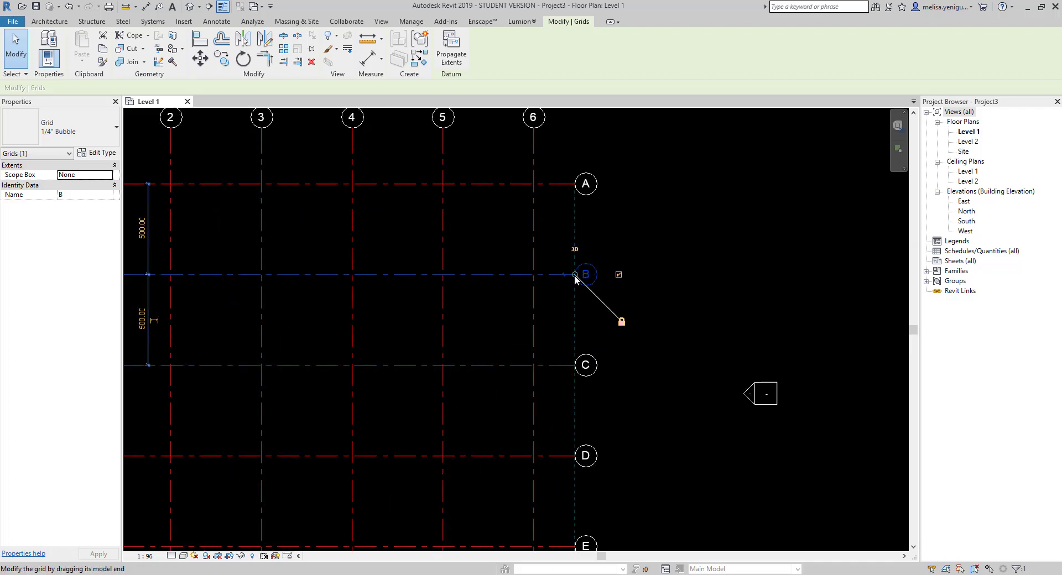
drag(574, 275, 641, 274)
- Pull grid B's right end back until it locks in line with grid A's
scroll(638, 176, down, 2)
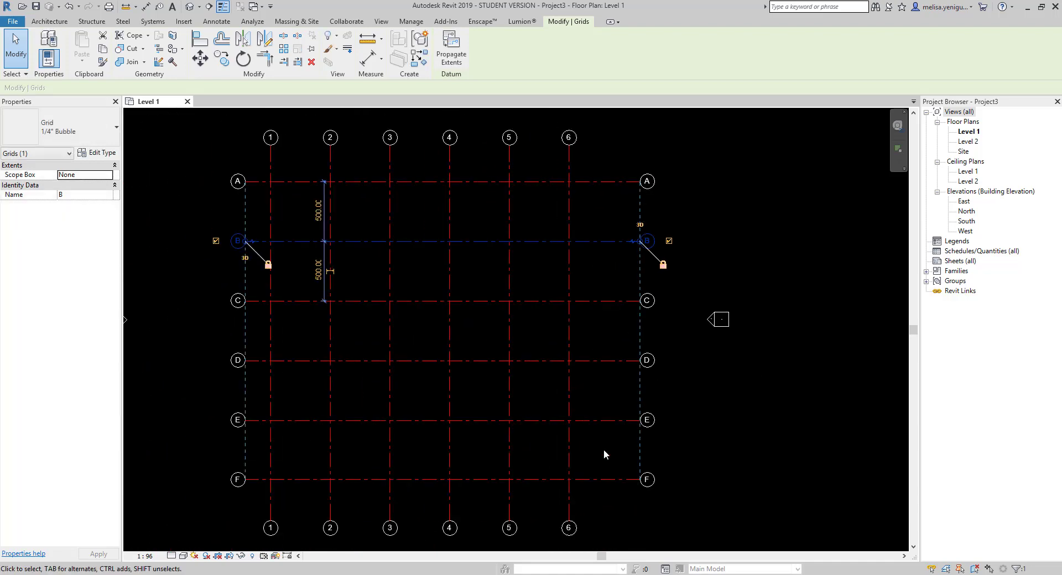
scroll(635, 244, up, 2)
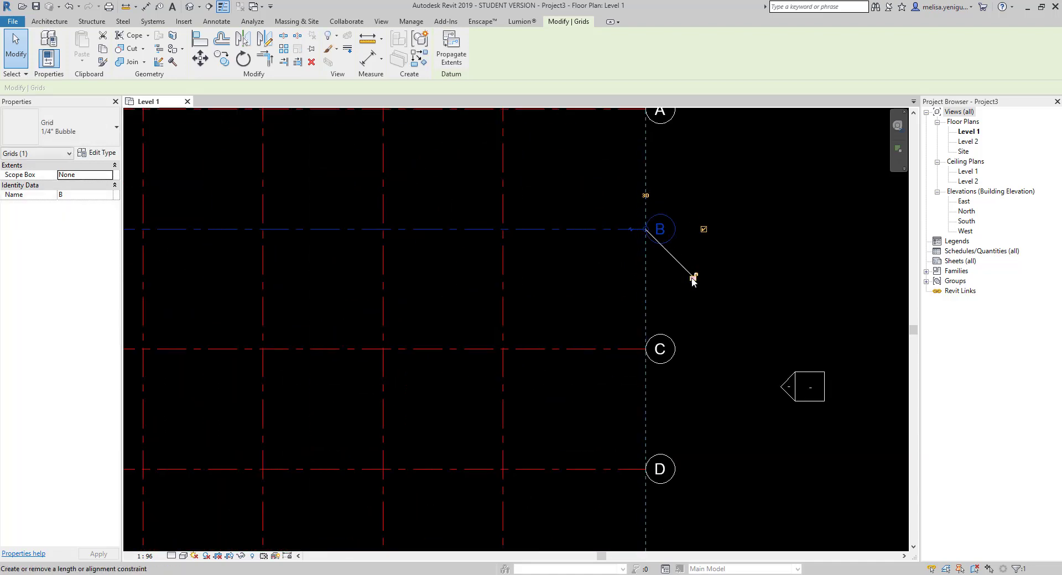
drag(645, 229, 546, 229)
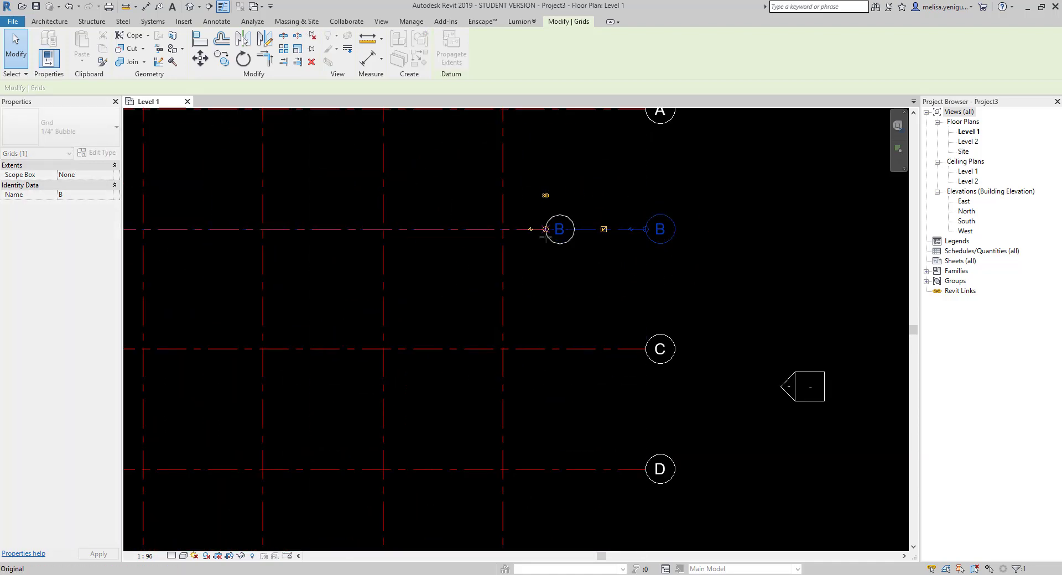
scroll(604, 254, down, 2)
scroll(614, 277, down, 1)
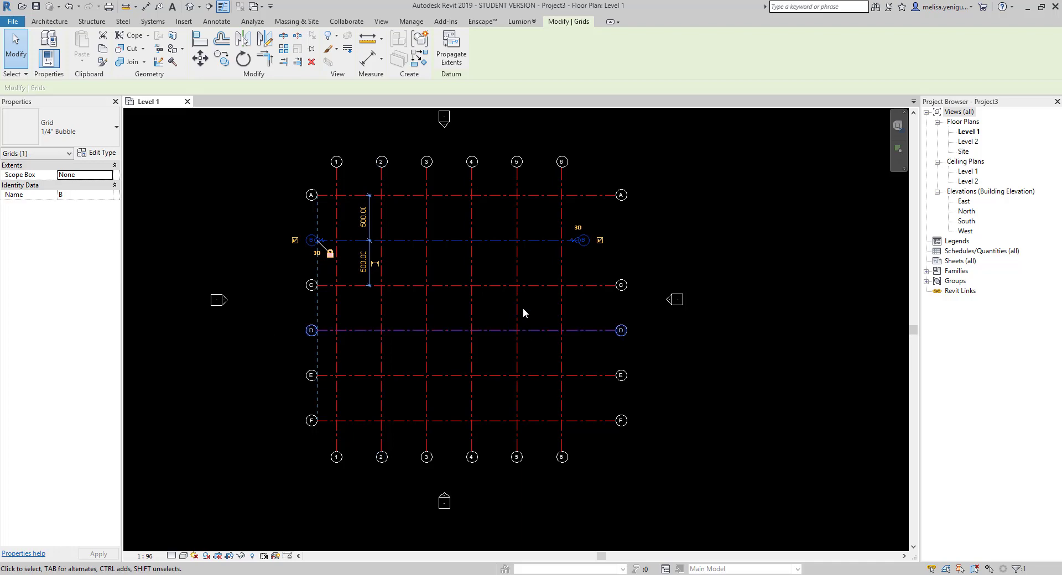
scroll(577, 227, up, 2)
scroll(581, 262, up, 1)
drag(577, 261, 665, 262)
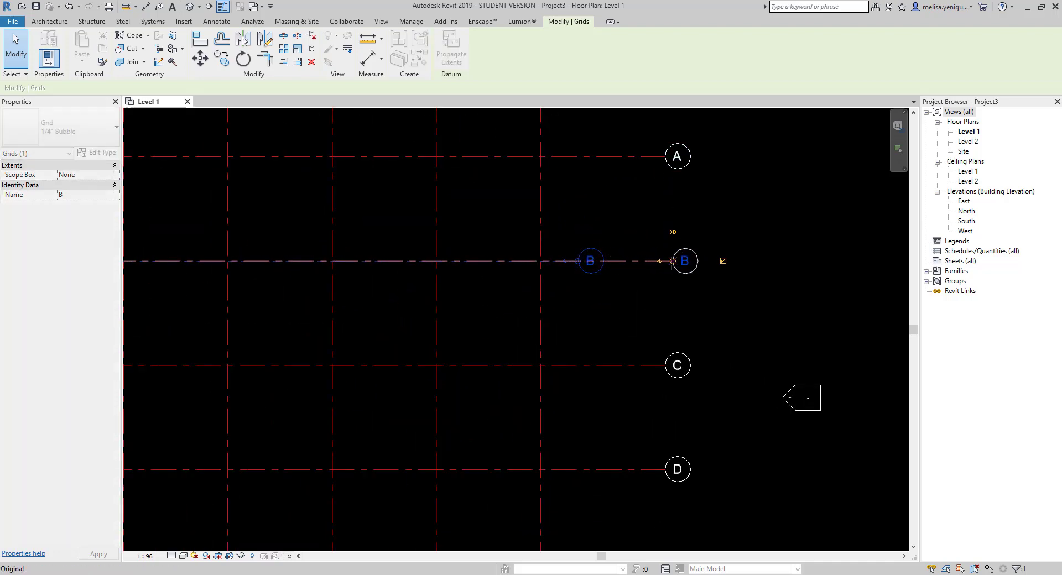
drag(662, 160, 665, 261)
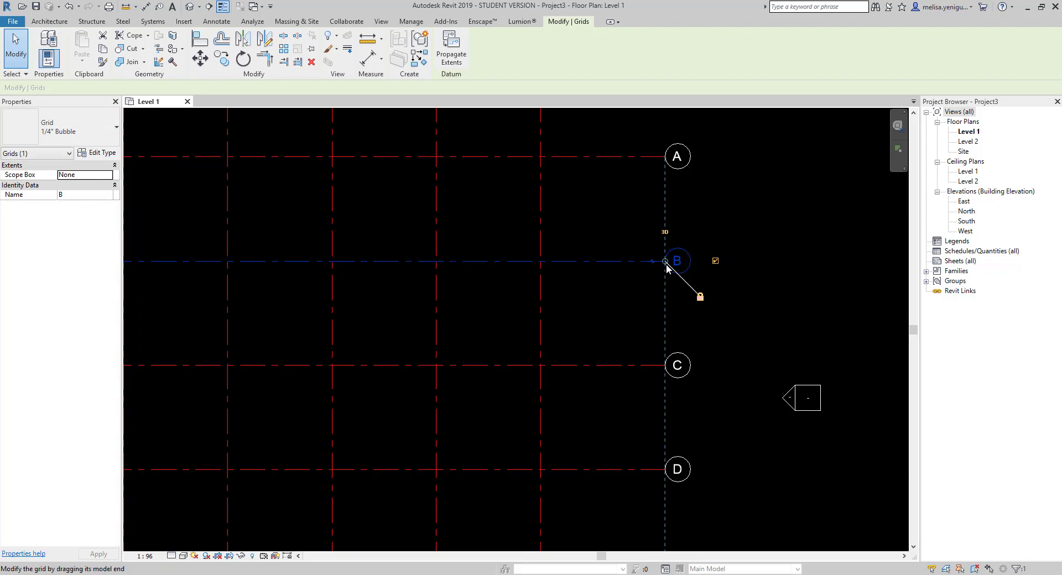
scroll(677, 267, down, 3)
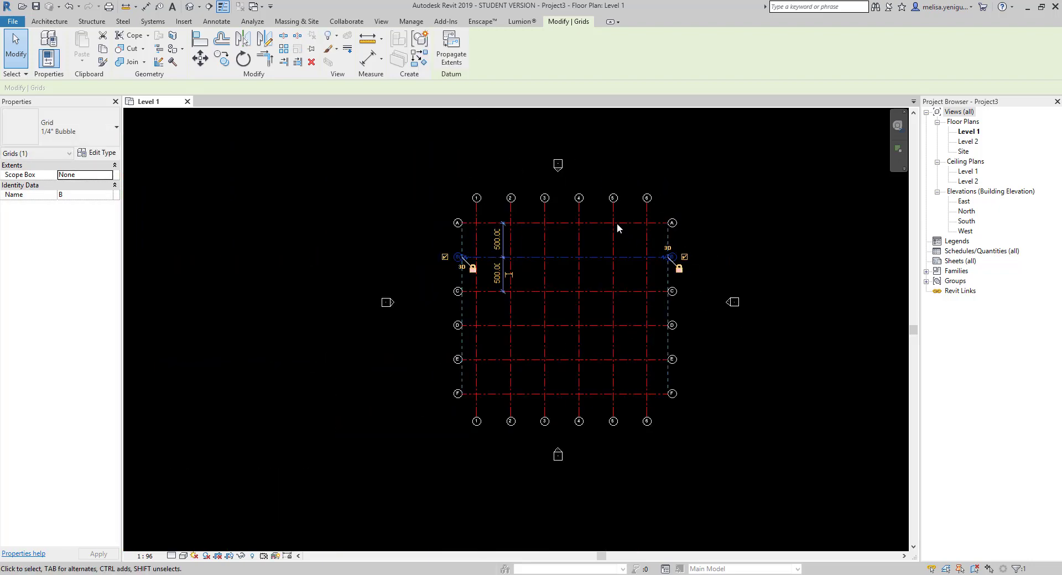
click(699, 262)
scroll(699, 261, down, 2)
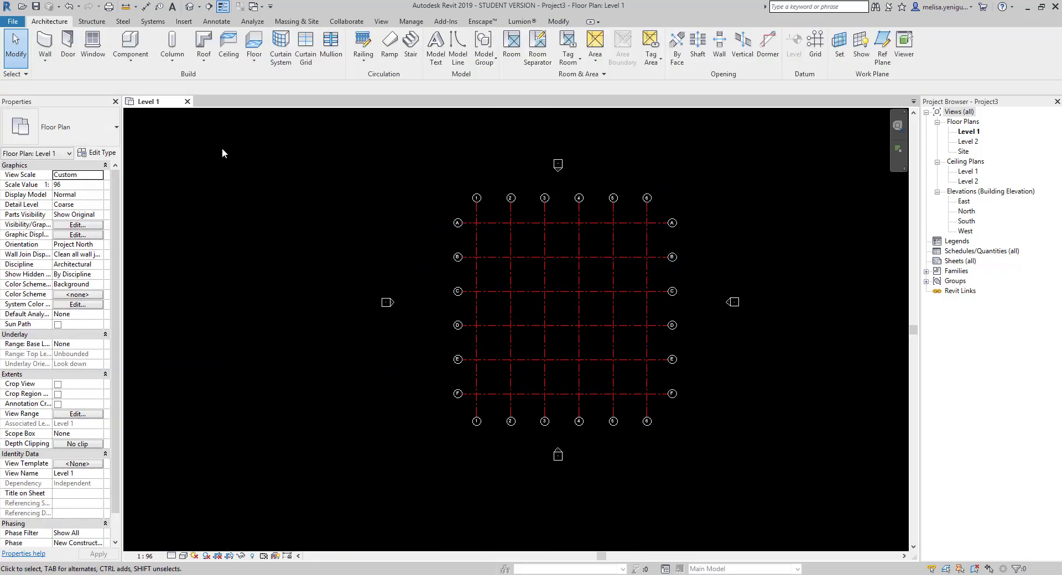
- Place one W10X49 structural column near the intersection of grids A and 2
click(172, 47)
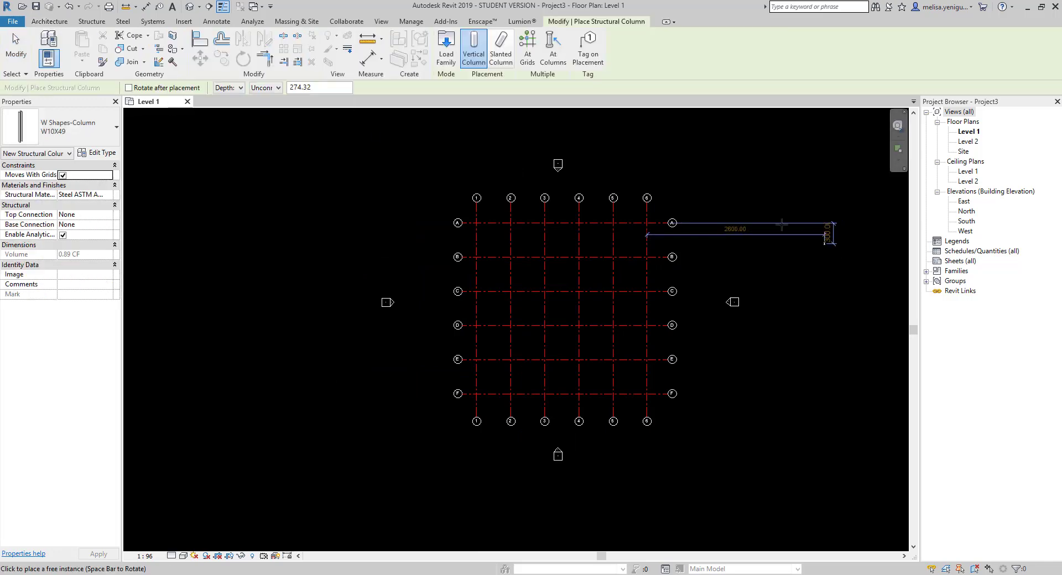
click(60, 131)
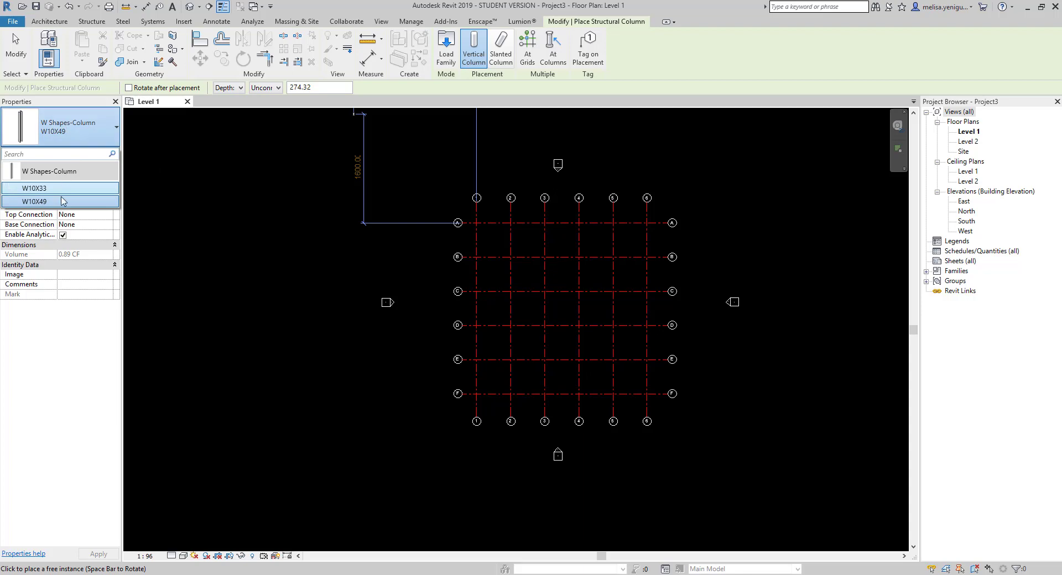
click(68, 131)
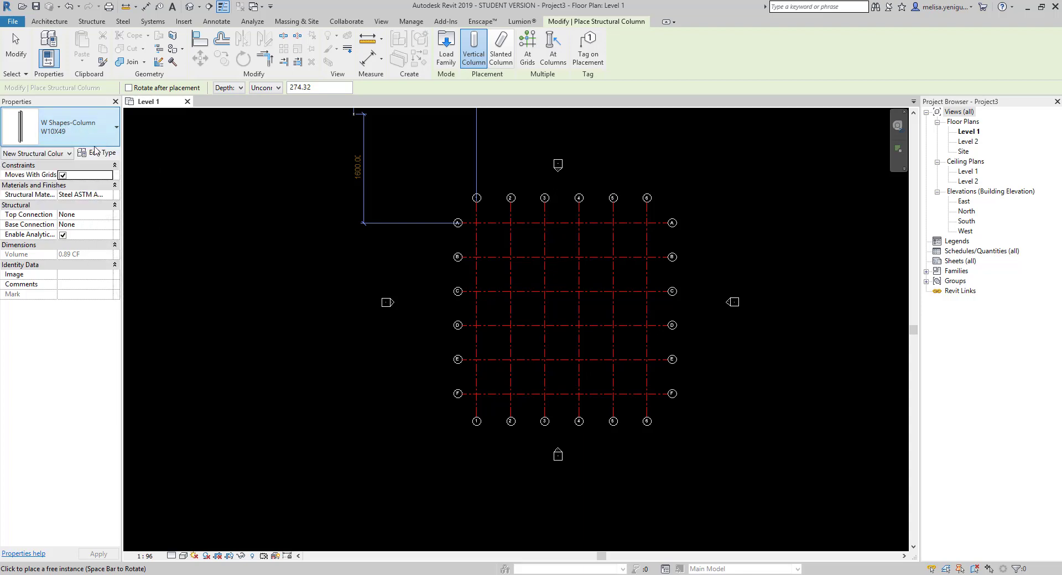
scroll(514, 219, up, 5)
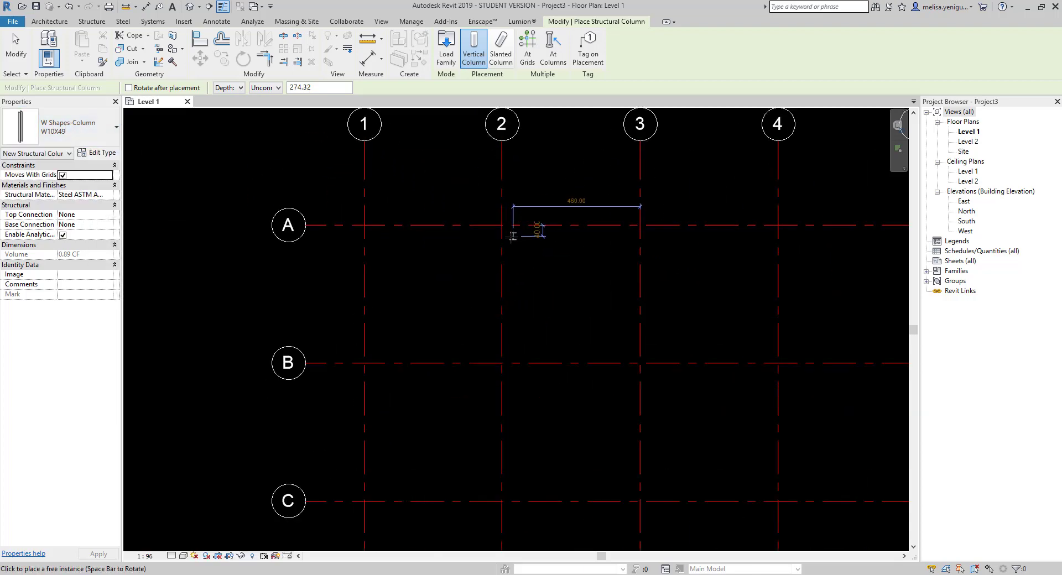
click(579, 272)
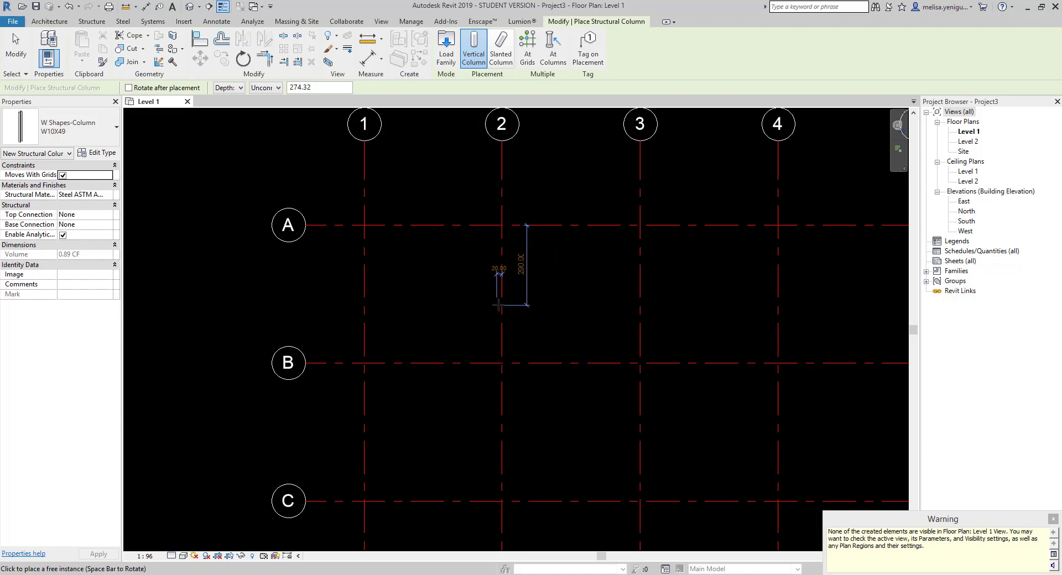
key(Escape)
- In the 3D view, set the detail level to Fine and shade the column
click(190, 6)
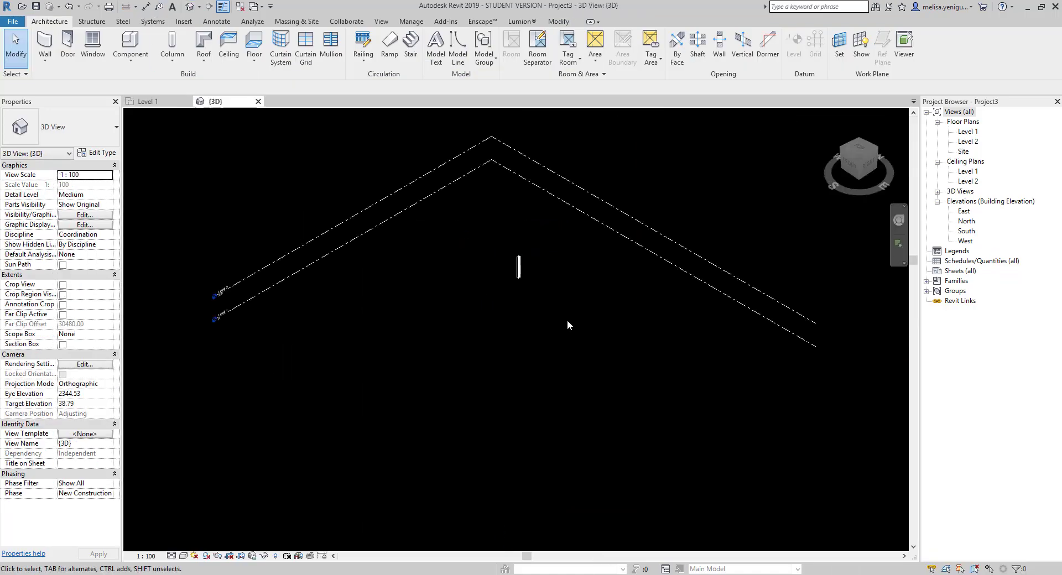
scroll(516, 268, up, 3)
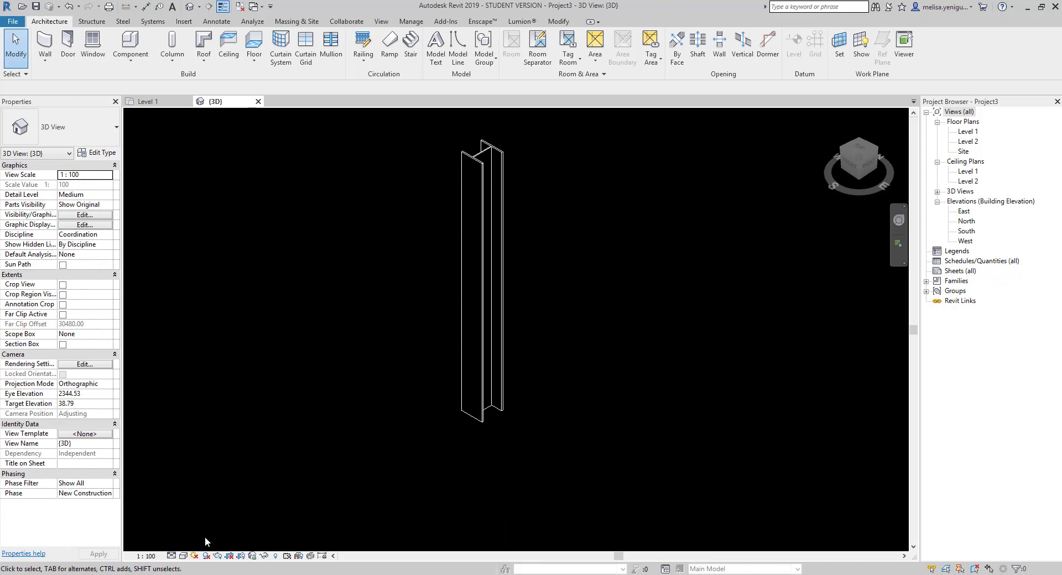
click(182, 556)
click(188, 544)
click(182, 556)
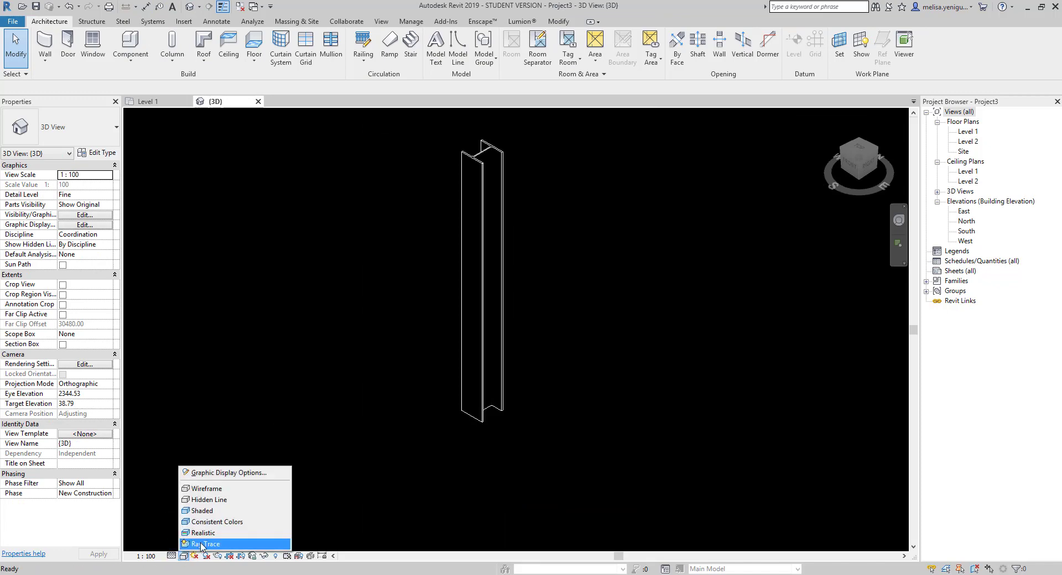
click(204, 512)
- Delete the trial steel column and return to the Level 1 floor plan
scroll(491, 166, up, 2)
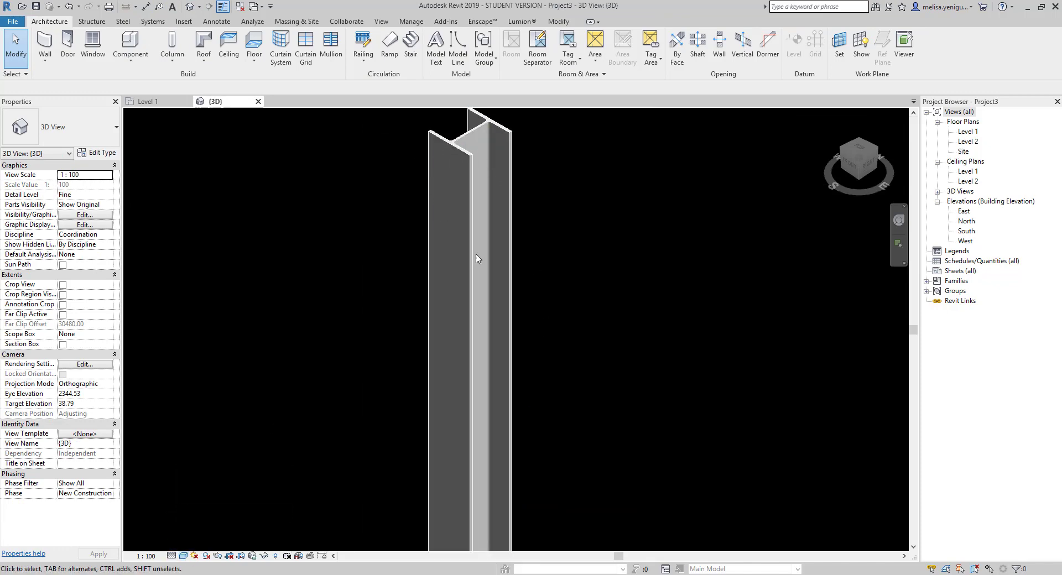
scroll(476, 256, down, 3)
scroll(498, 362, down, 2)
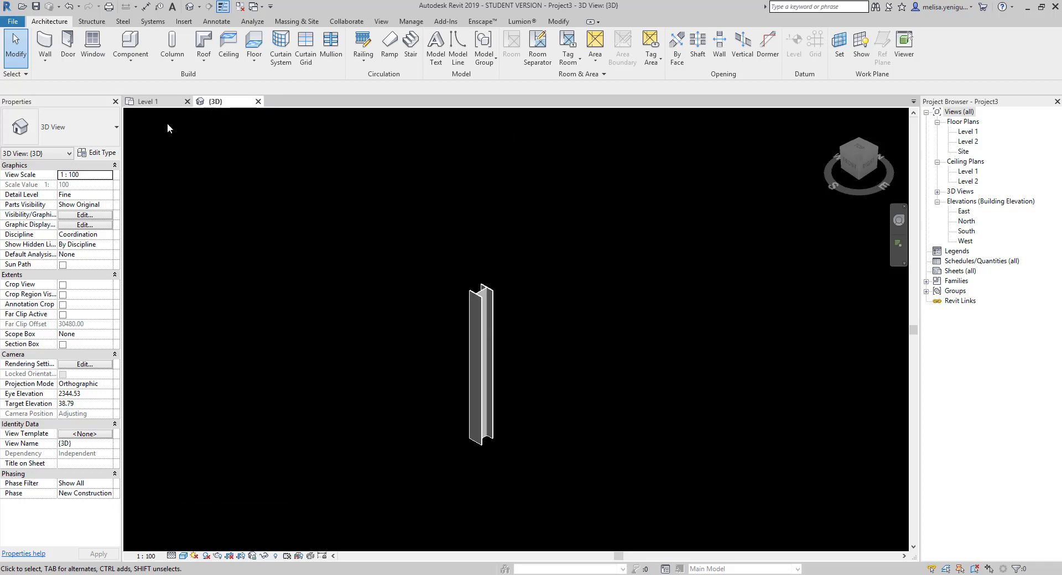
click(481, 306)
key(Delete)
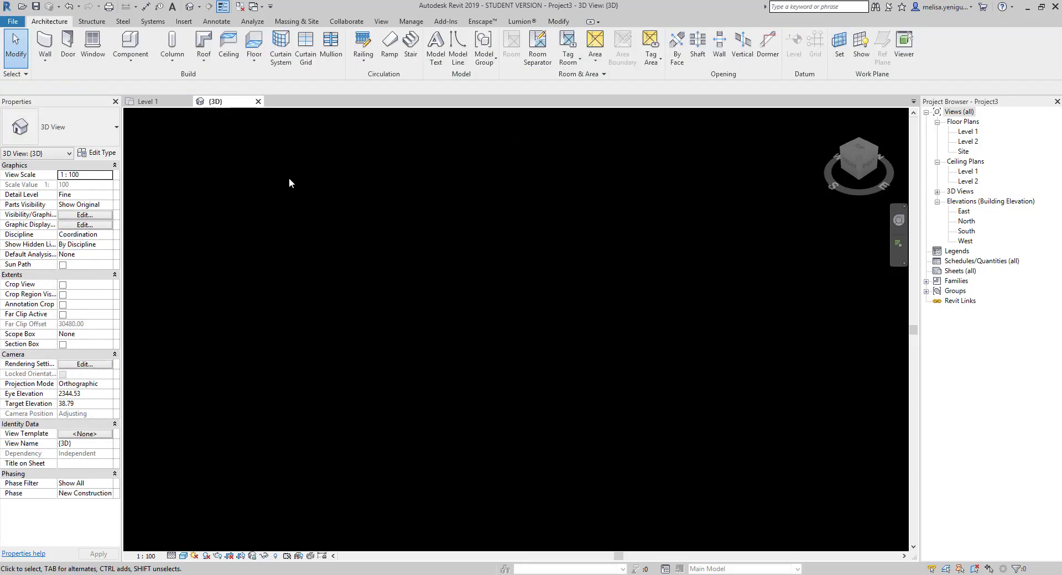
click(150, 101)
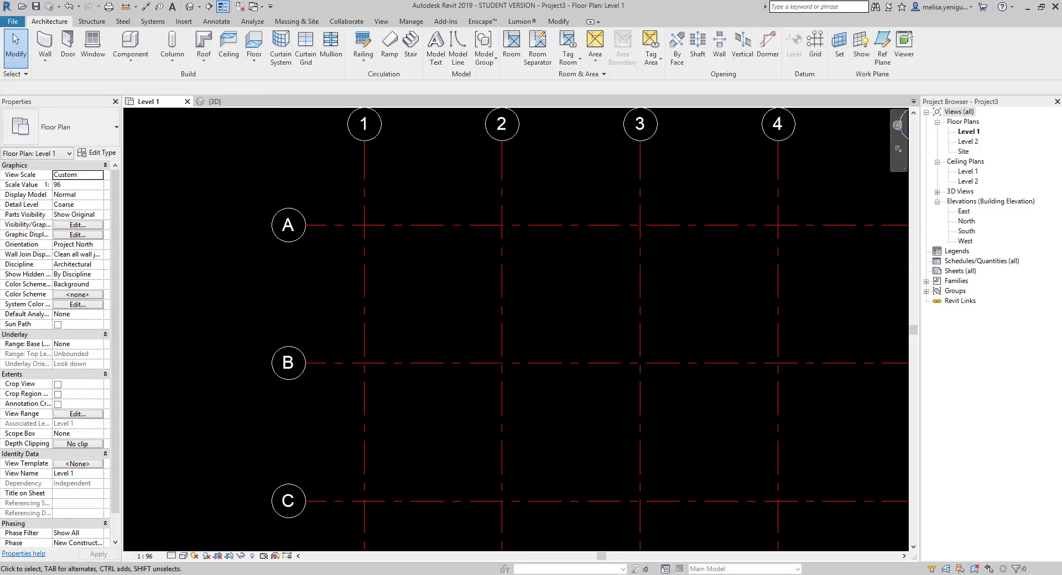
- Start a structural column set to Height with its top at Level 2
click(172, 44)
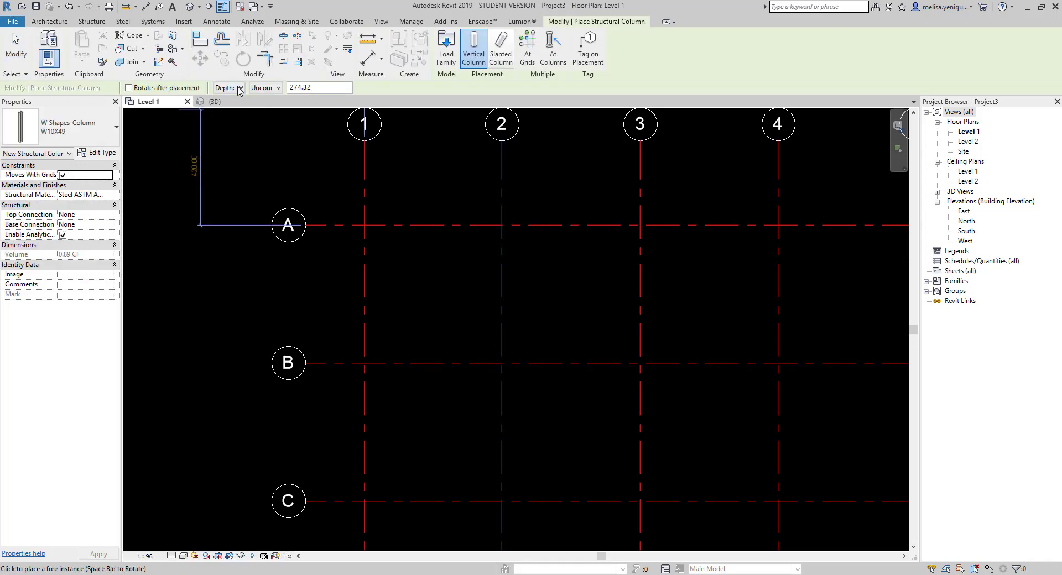
click(239, 88)
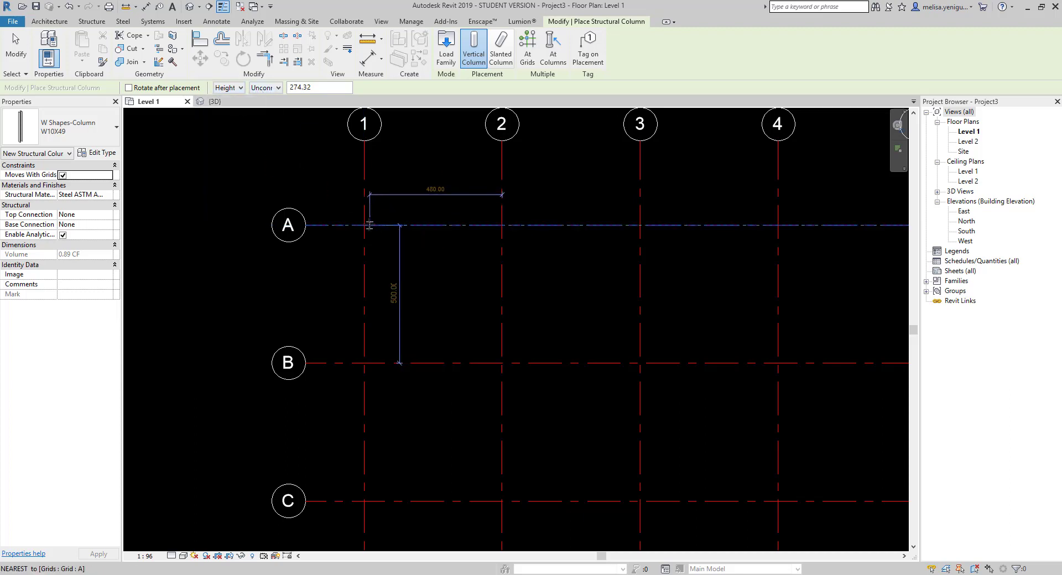
click(268, 90)
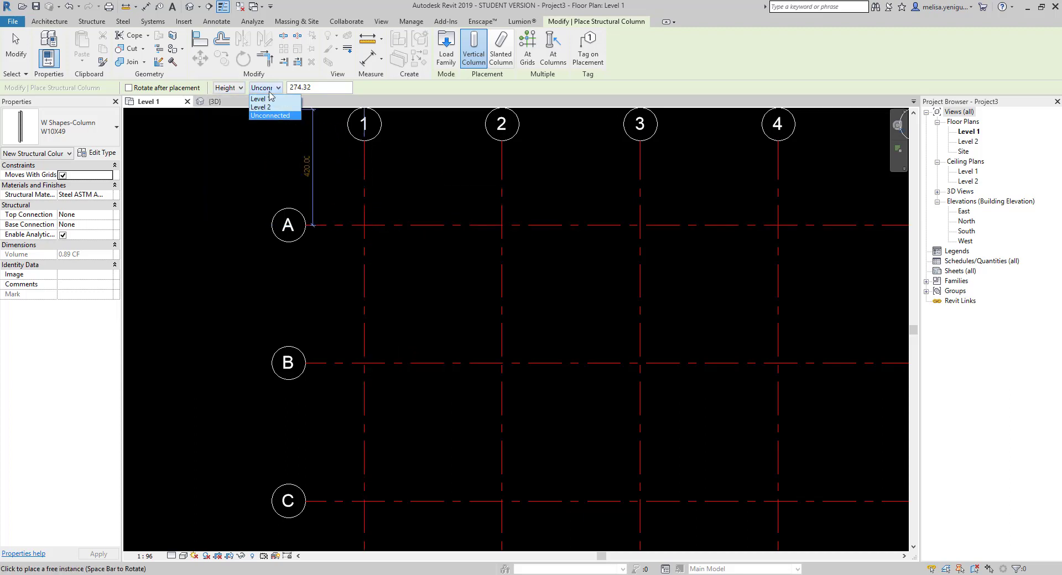
click(263, 107)
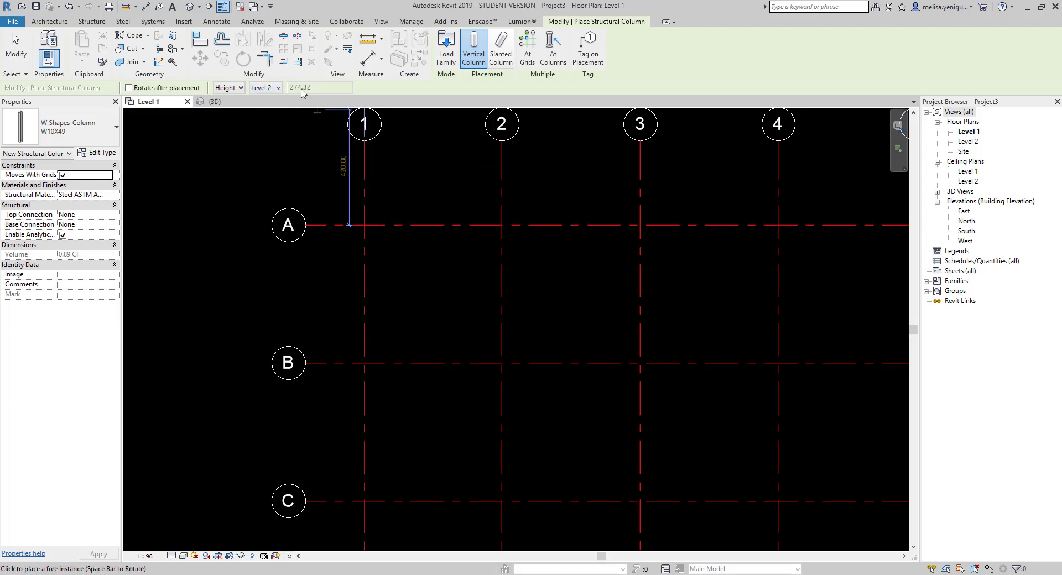
click(275, 89)
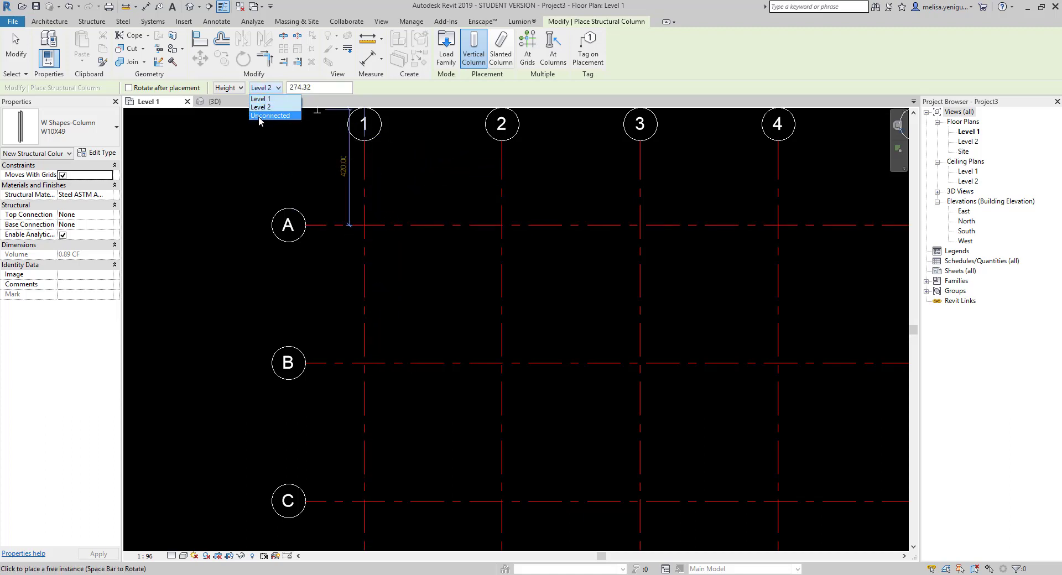
click(273, 117)
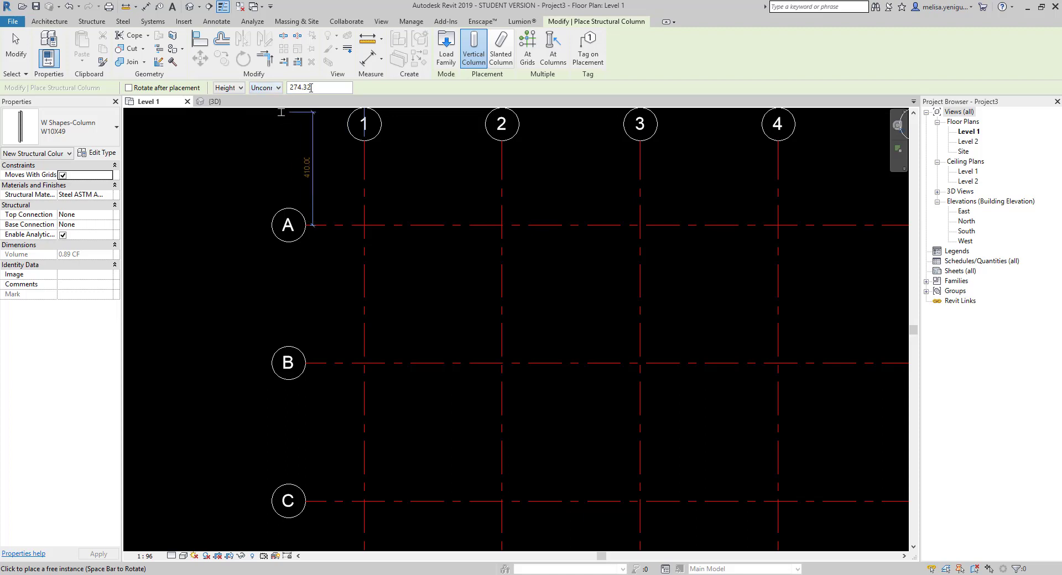
click(271, 89)
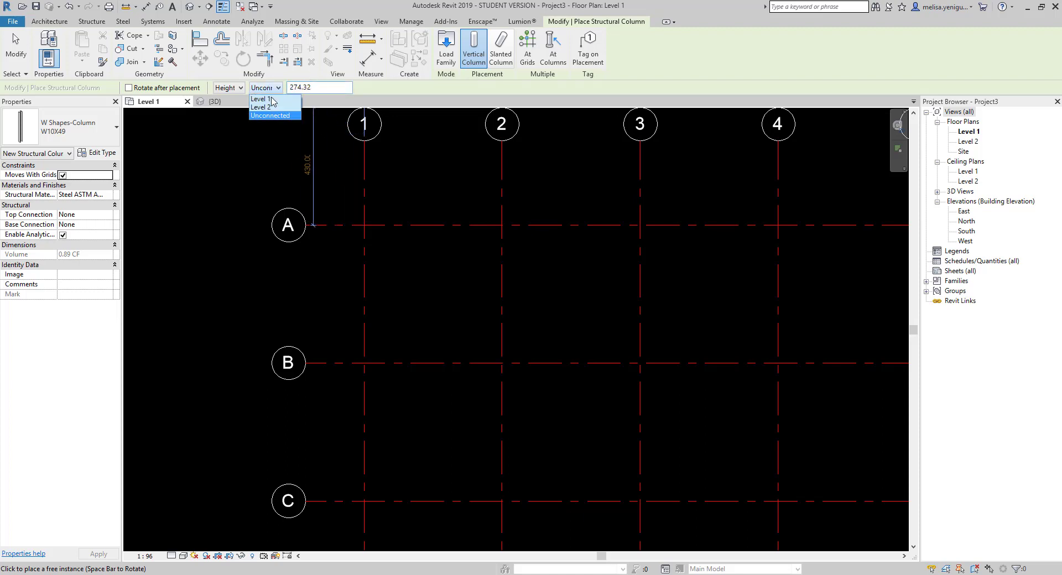
click(273, 108)
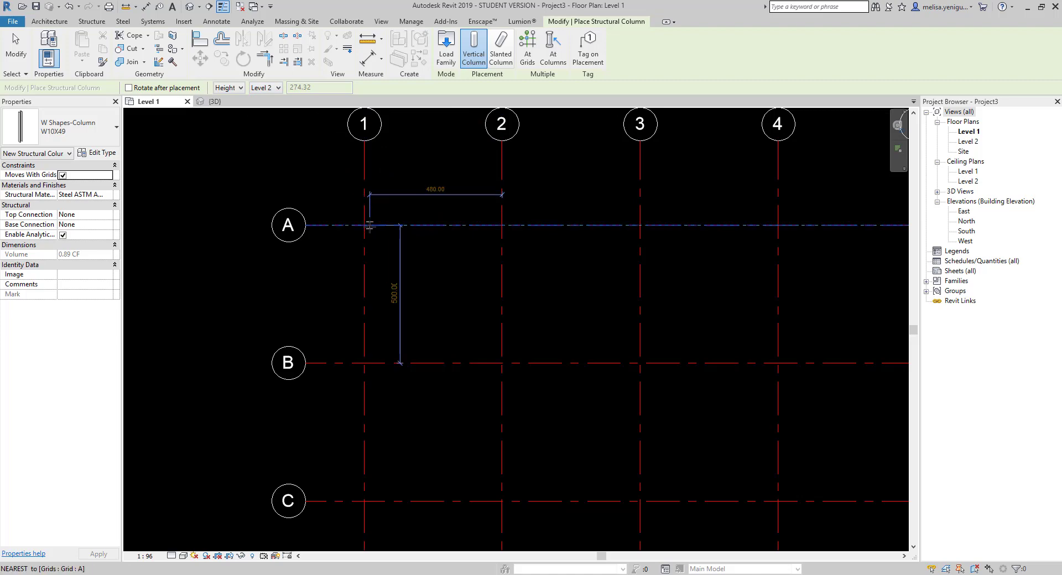
- Place two W10X49 steel columns on grid line A
click(439, 225)
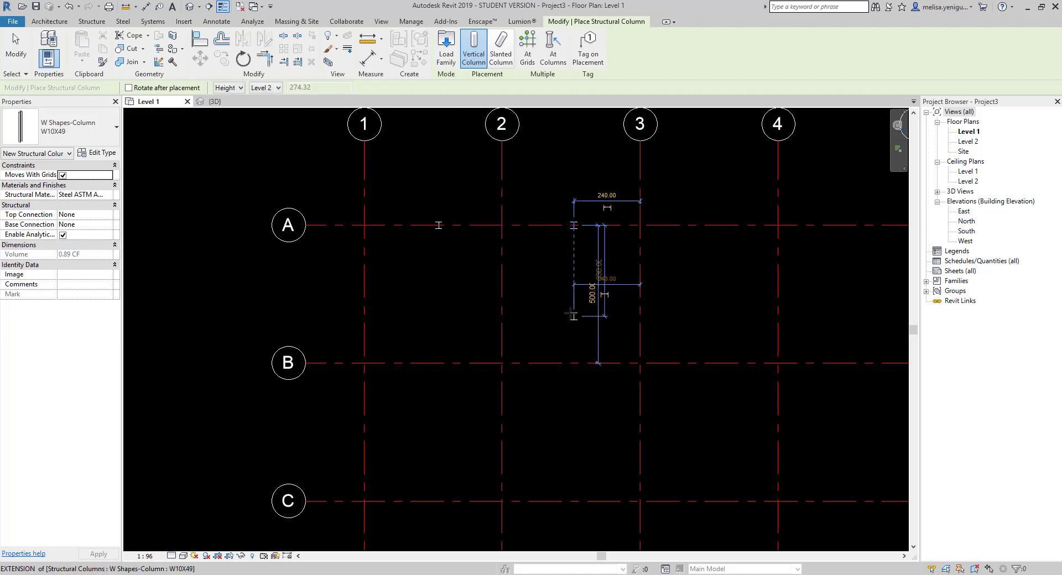
click(574, 225)
key(Escape)
key(Escape)
- Open the default 3D view and orbit to inspect the two columns from the front
click(190, 7)
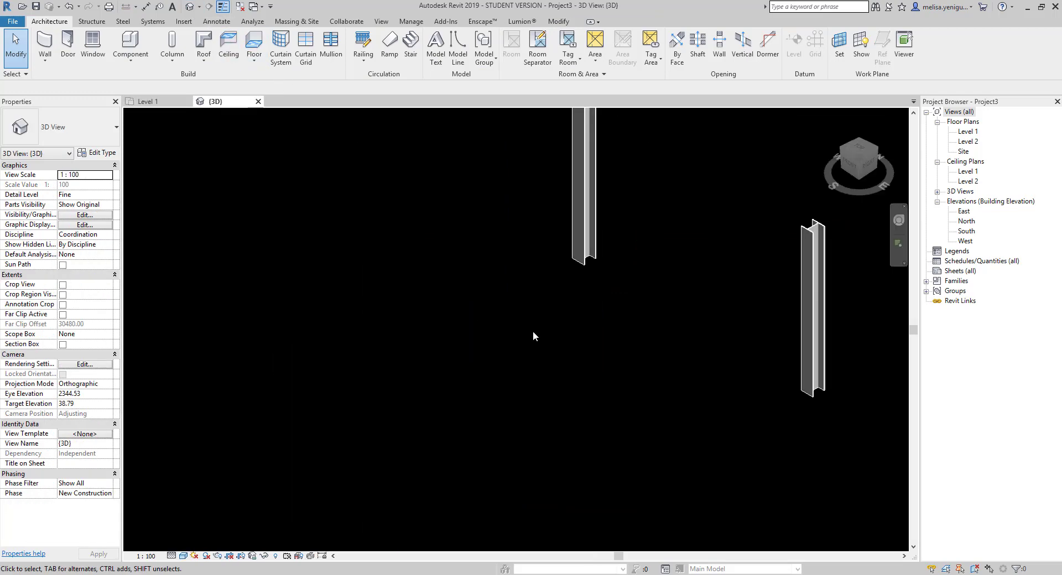
scroll(553, 335, down, 2)
scroll(574, 359, down, 2)
mouse_move(573, 393)
shift+middle_down()
mouse_move(740, 299)
mouse_move(754, 256)
mouse_move(688, 256)
mouse_move(614, 206)
mouse_move(569, 446)
shift+middle_up()
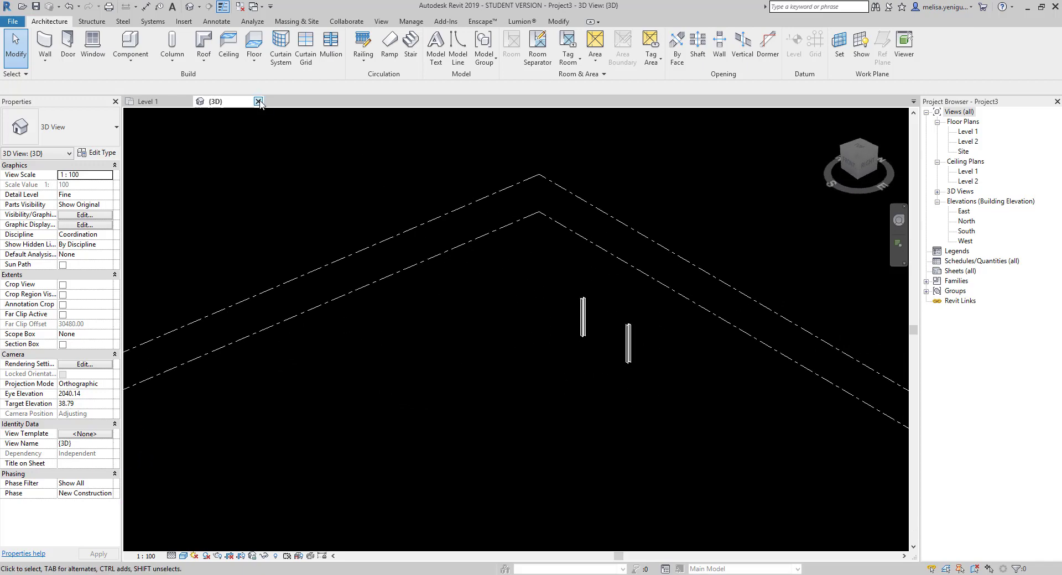
- Close the 3D view and recentre the whole grid on the Level 1 plan
click(257, 101)
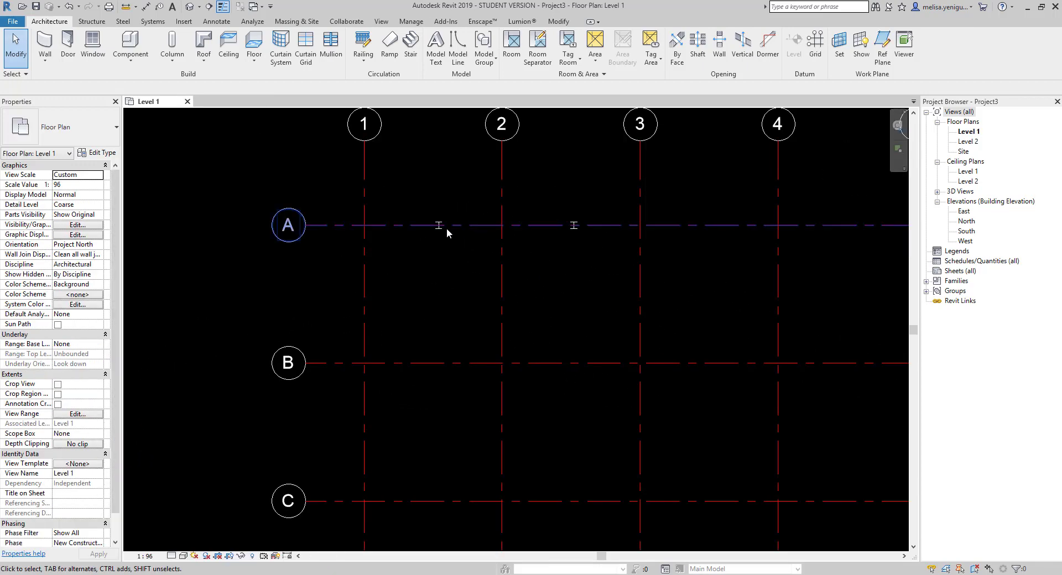
scroll(449, 294, down, 3)
middle_drag(542, 346, 510, 332)
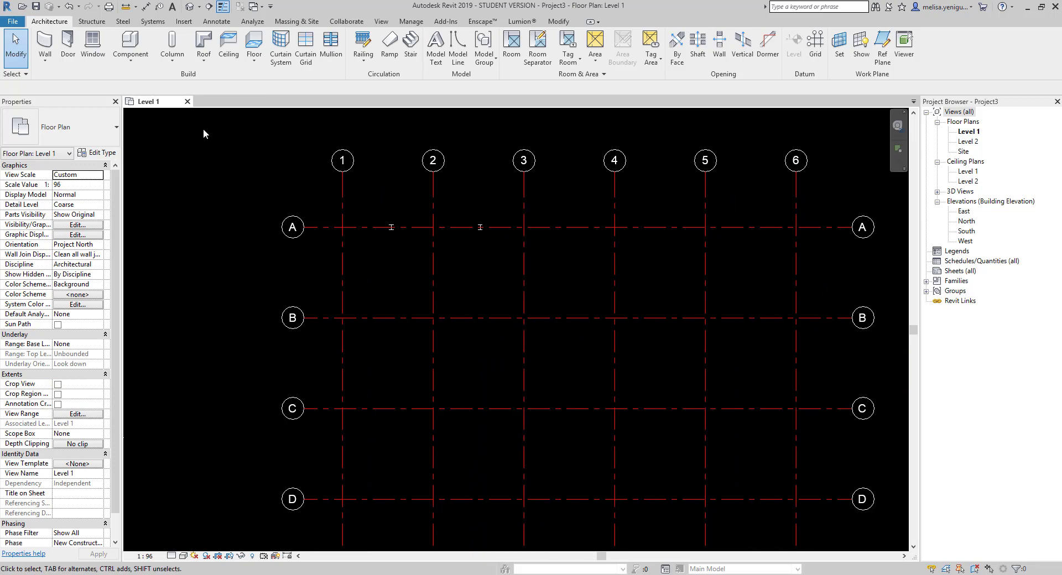
click(169, 60)
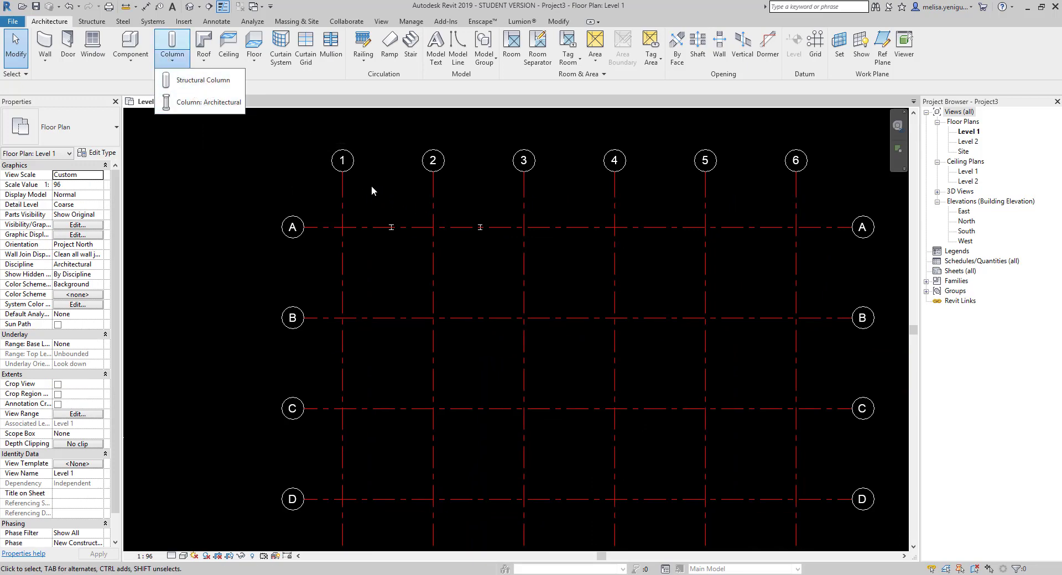
- Draw a wall rectangle from A/1 to A/6 down to grid C, using Finish Face: Interior
click(45, 43)
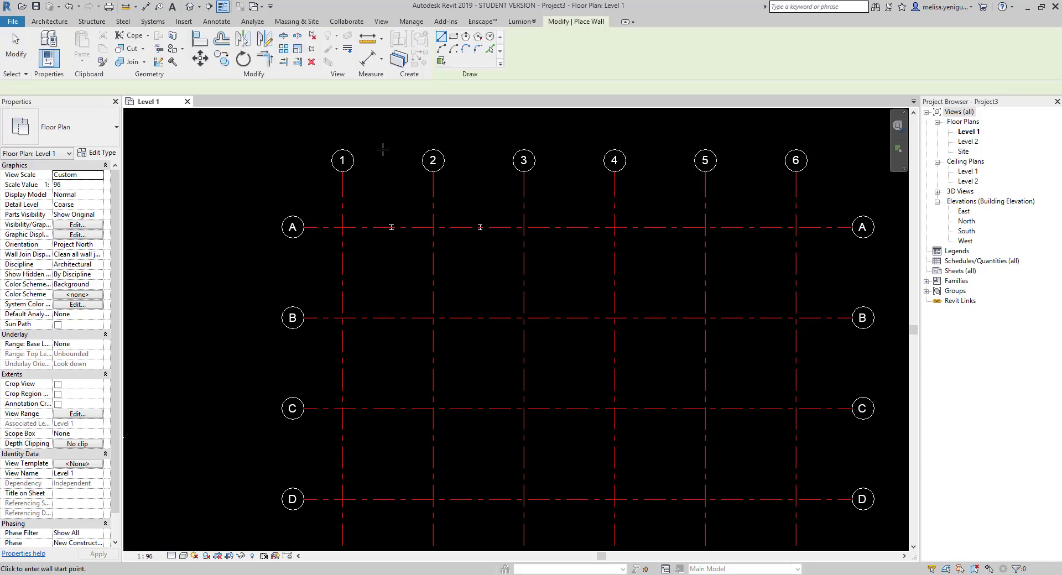
click(322, 89)
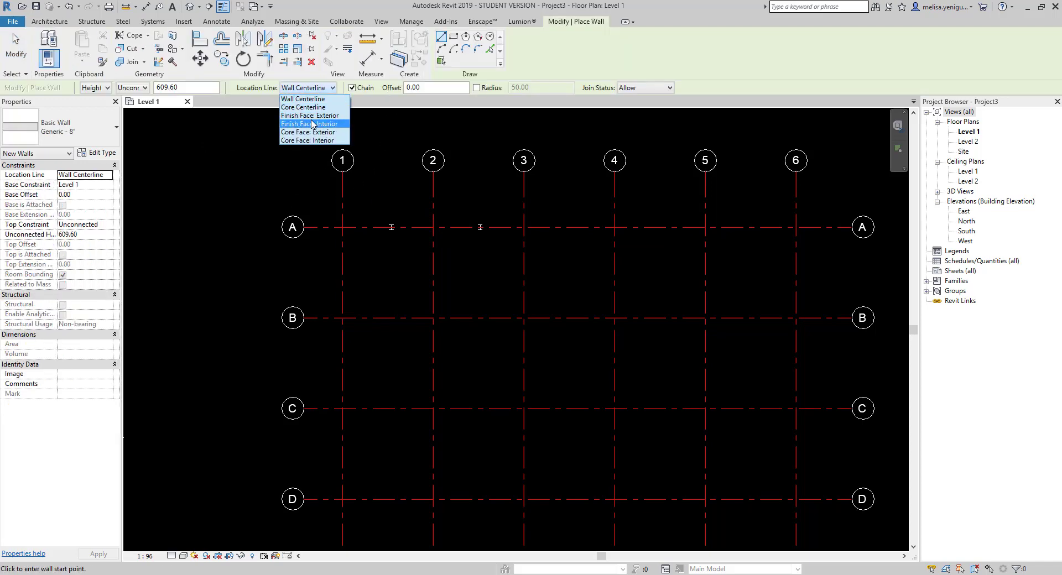
click(312, 124)
click(342, 226)
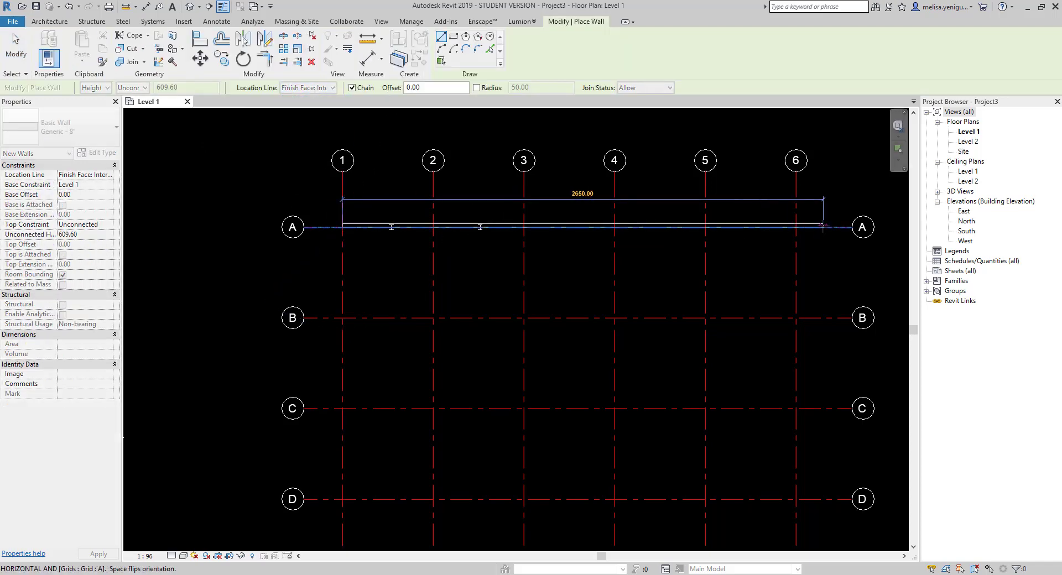
click(795, 226)
scroll(795, 227, down, 2)
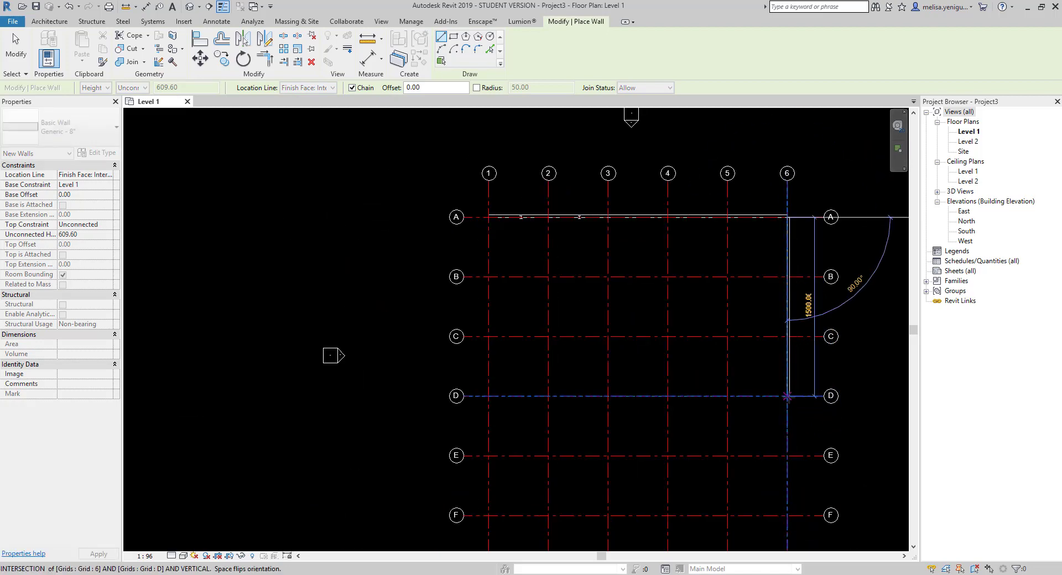
click(488, 336)
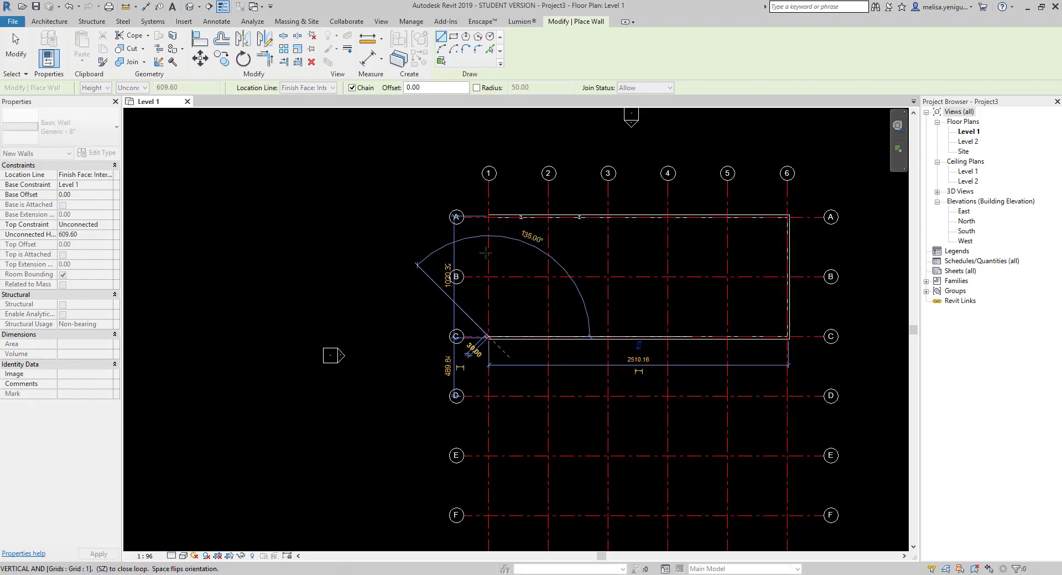
click(487, 216)
scroll(486, 218, up, 2)
key(Escape)
key(Escape)
- Bring grid A's columns into view and open the Column dropdown list
scroll(480, 224, up, 2)
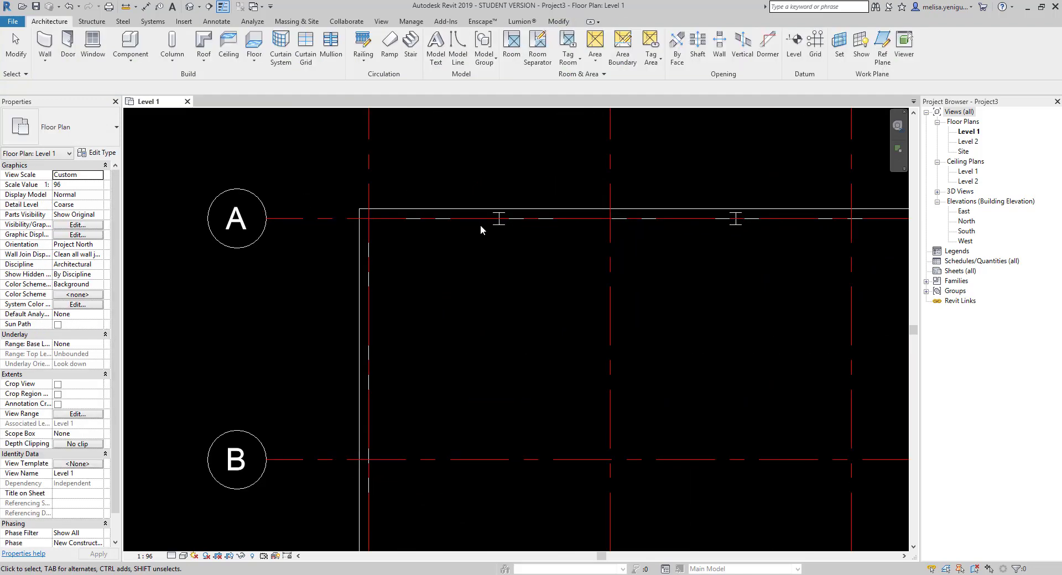
scroll(643, 241, down, 2)
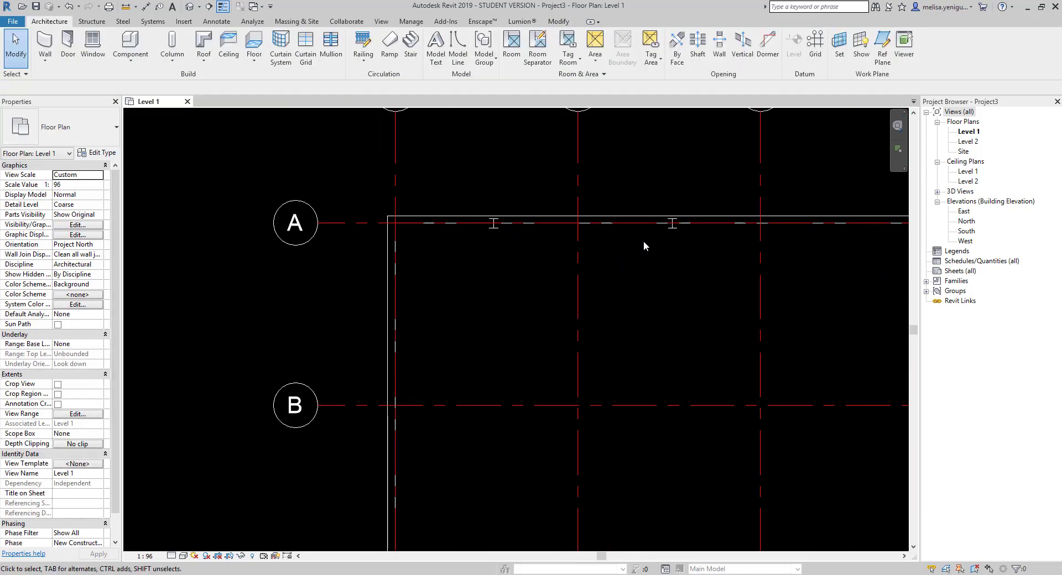
scroll(590, 188, up, 3)
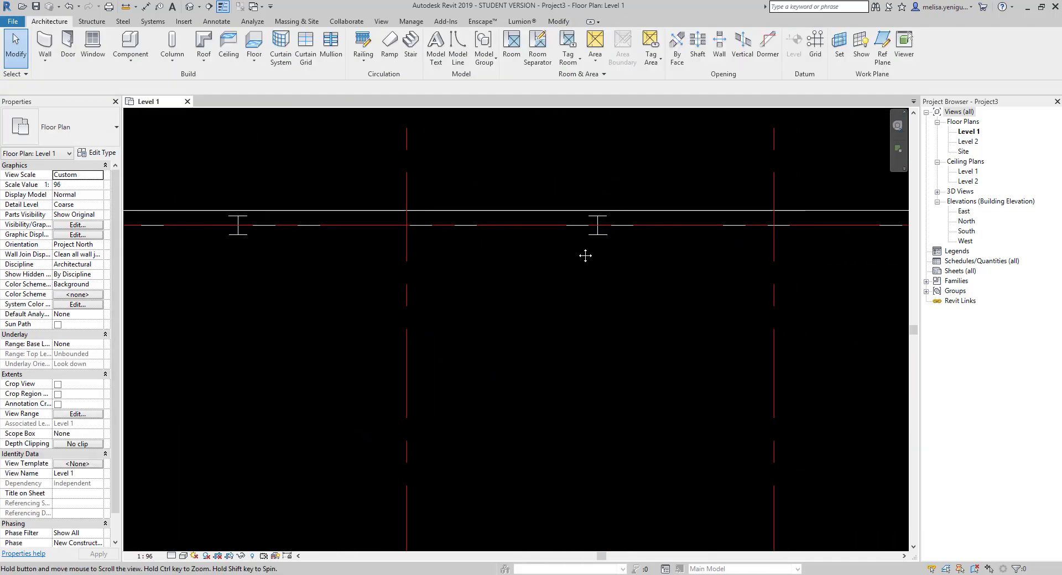
middle_drag(572, 221, 501, 216)
click(173, 65)
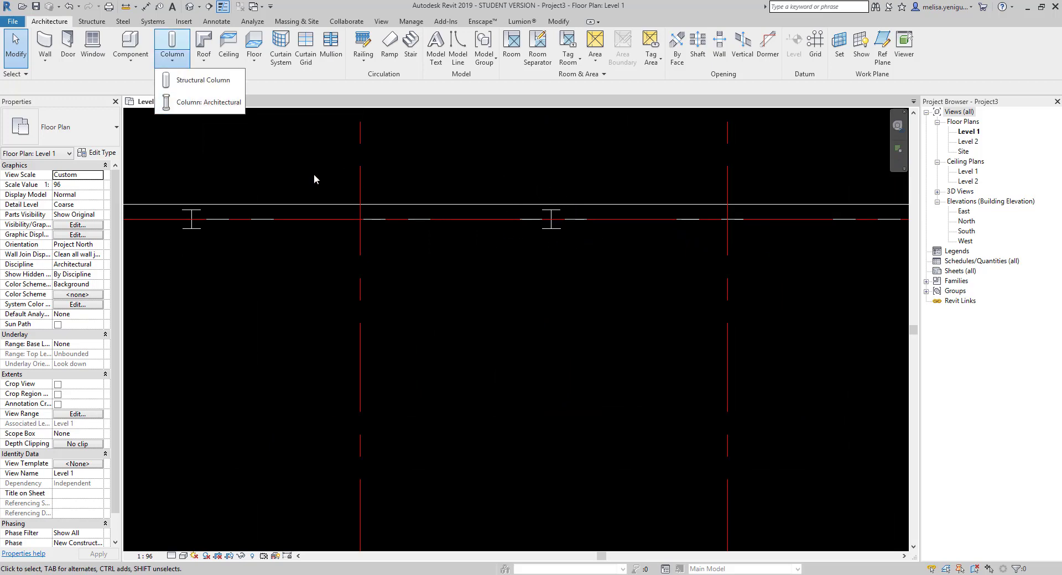
- Place a 24" x 24" rectangular architectural column around the second steel column on grid A
click(211, 102)
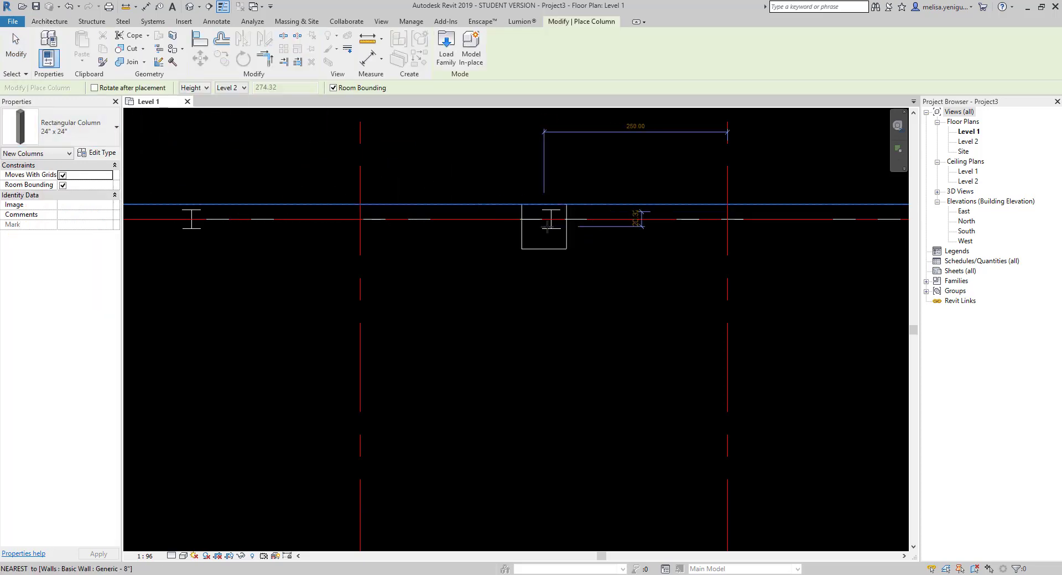
scroll(553, 217, up, 3)
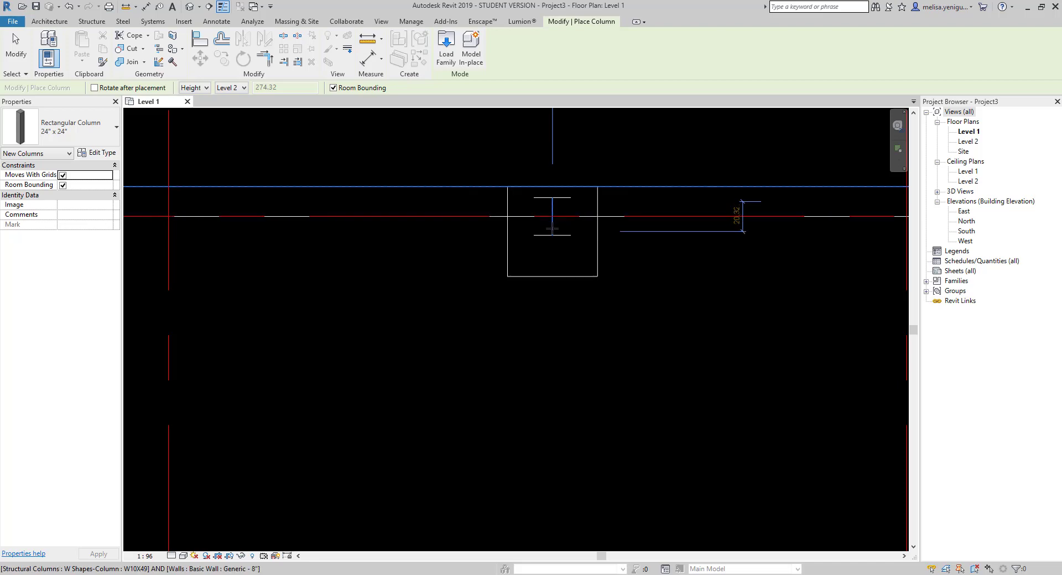
click(553, 231)
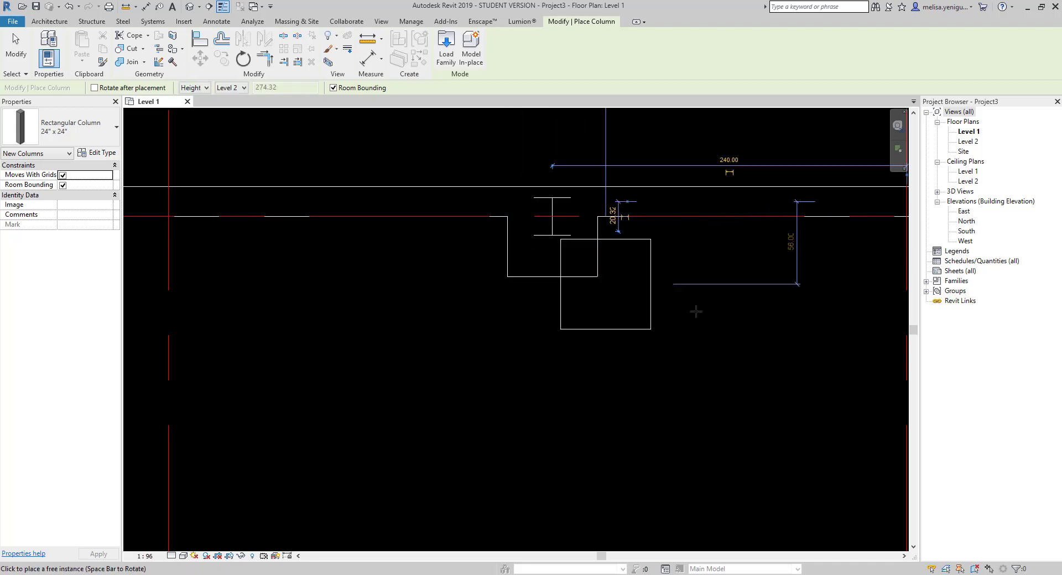
key(Escape)
key(Escape)
- Centre grid line A in the plan view and open the Column drop-down list
scroll(610, 237, down, 2)
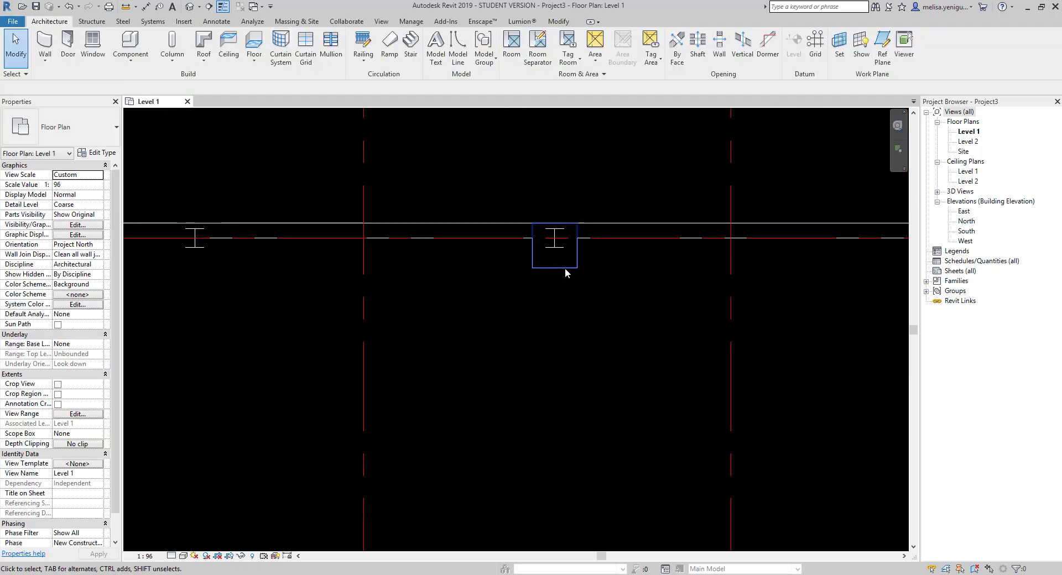
scroll(575, 225, down, 2)
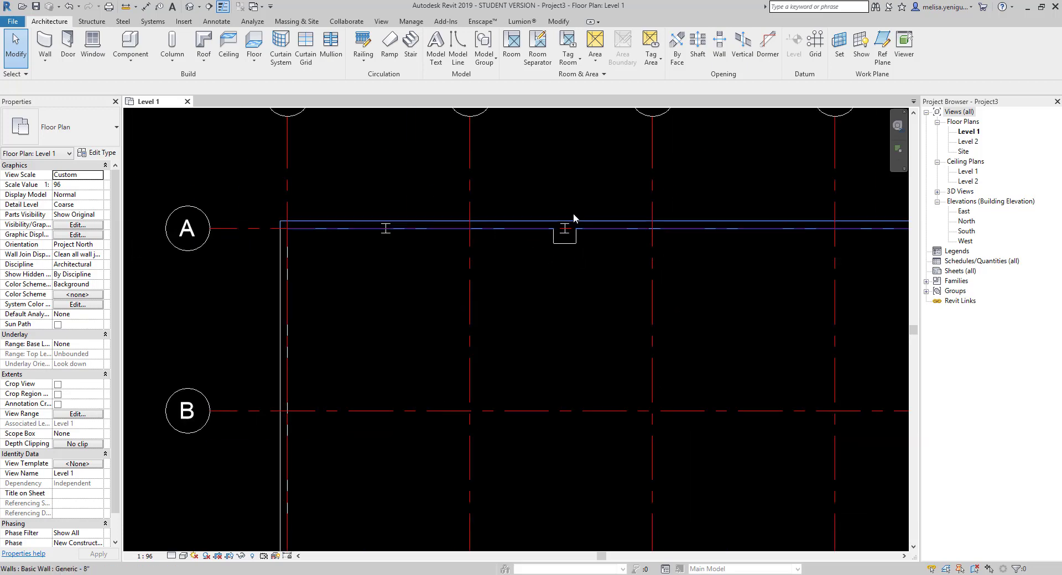
middle_drag(522, 242, 571, 233)
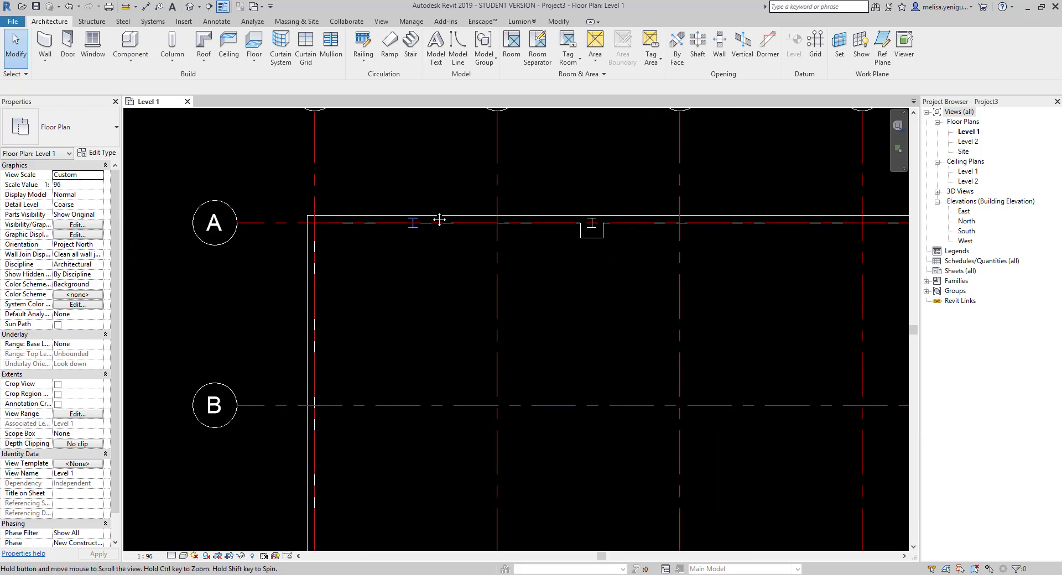
click(172, 58)
- Try loading the M_Rectangular Column family for a structural column, dismissing the wrong-category error
click(203, 80)
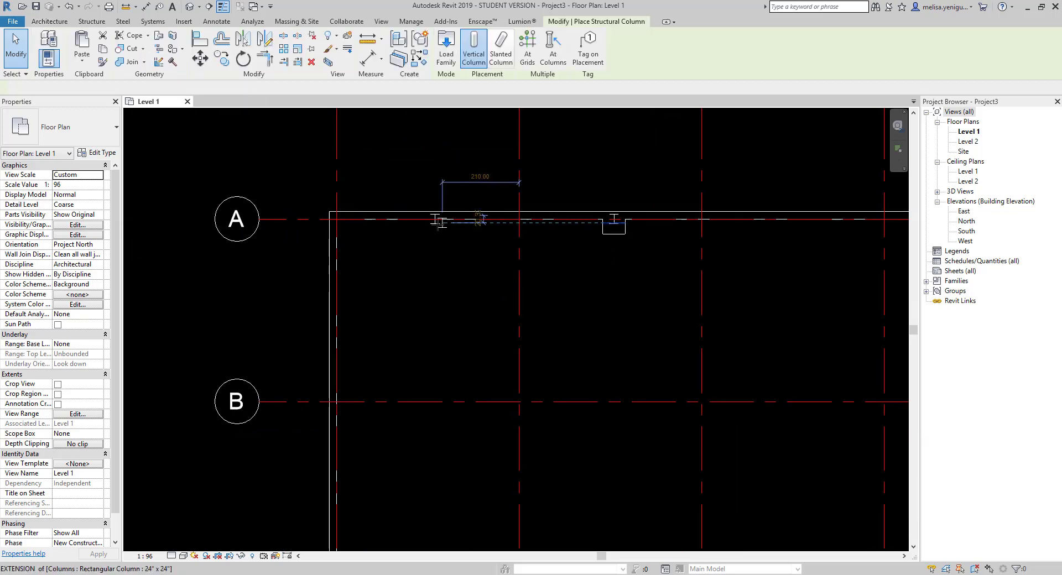
scroll(426, 222, up, 6)
click(97, 153)
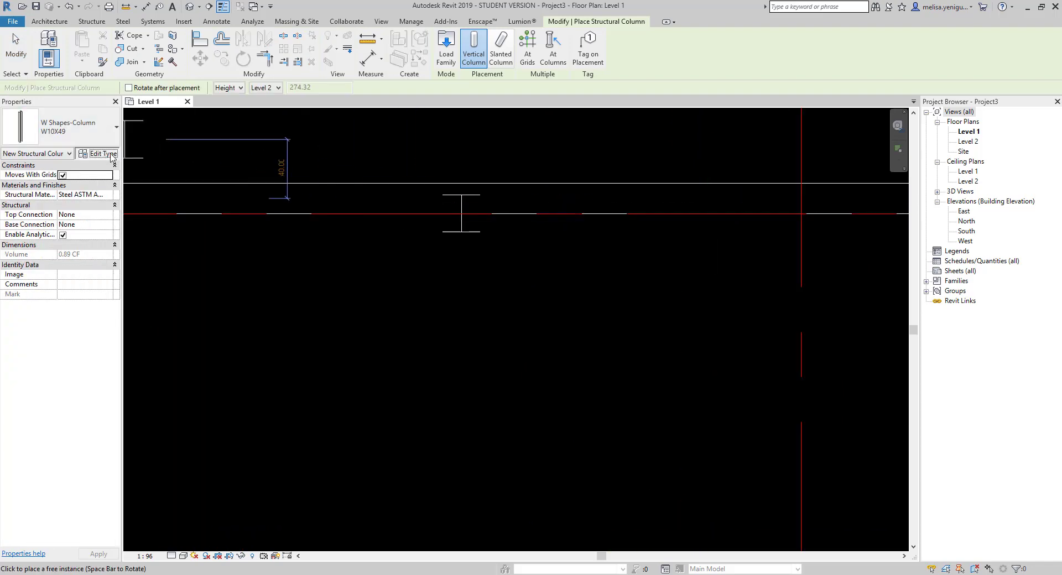
click(670, 104)
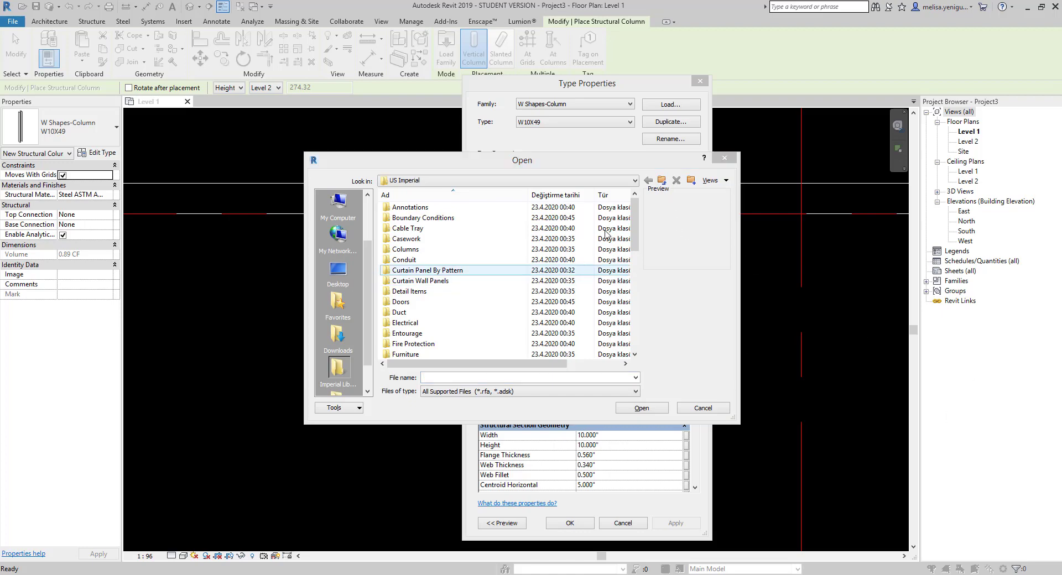
click(662, 181)
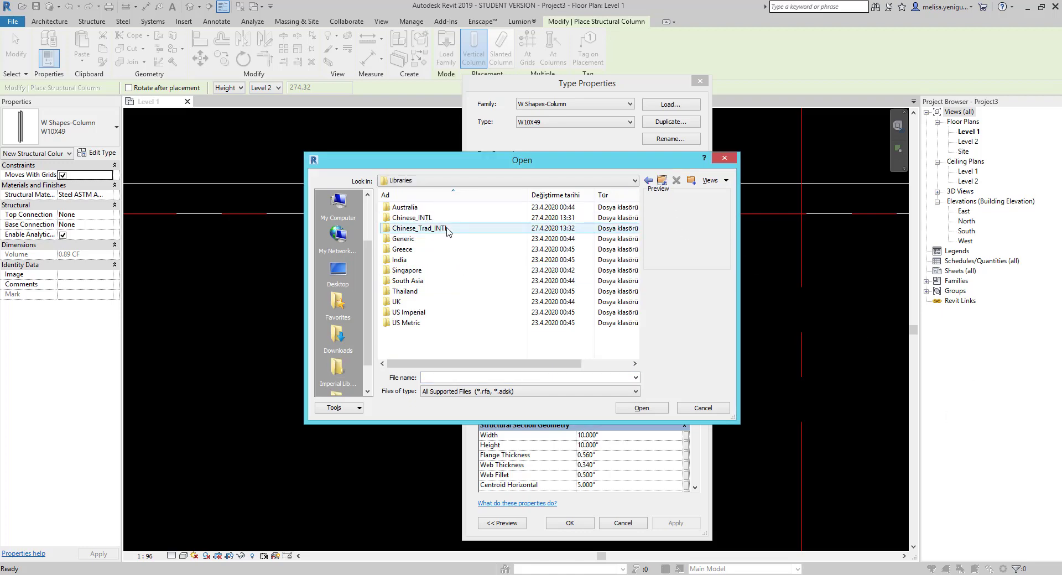
double_click(406, 322)
double_click(428, 249)
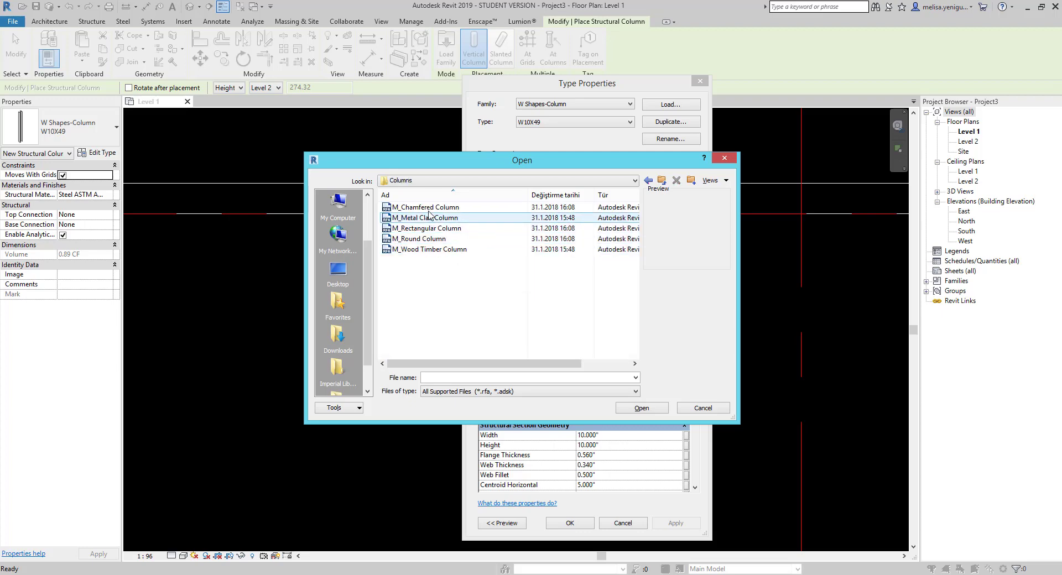
click(427, 230)
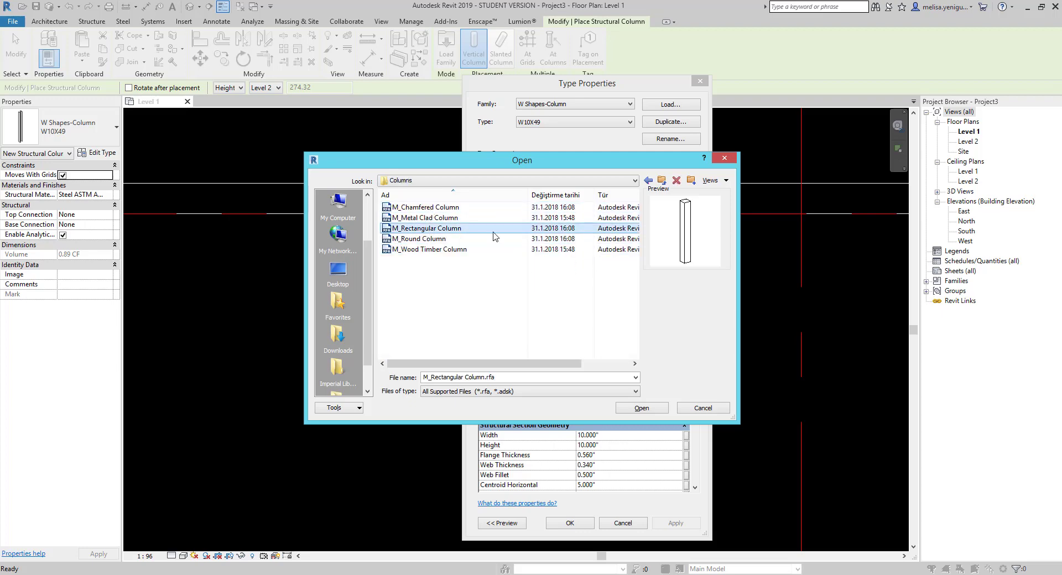
click(641, 409)
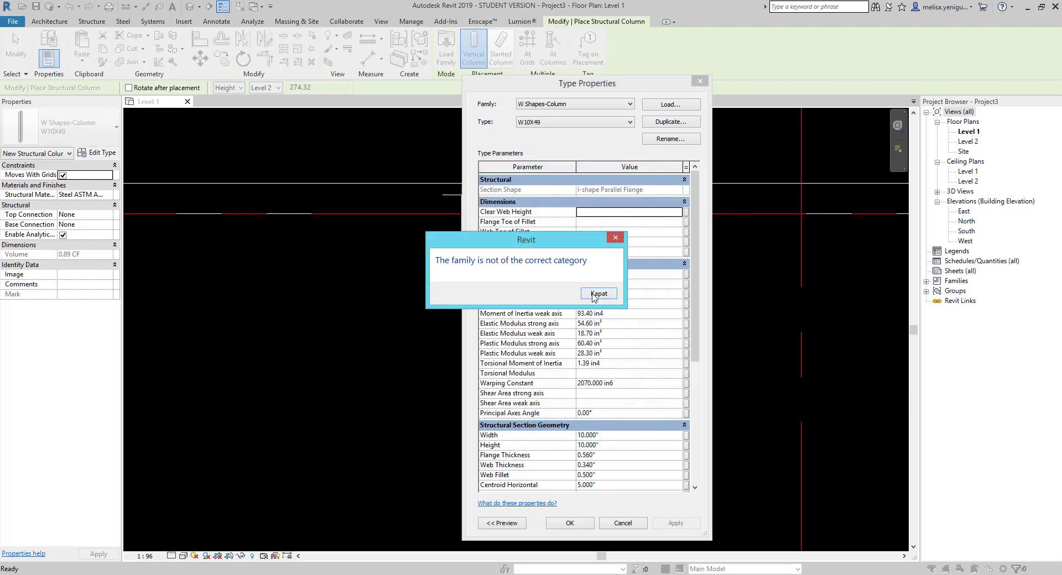
click(598, 294)
- Load M_Concrete-Rectangular-Column from US Metric > Structural Columns > Concrete and accept its 300 x 450mm type
click(670, 104)
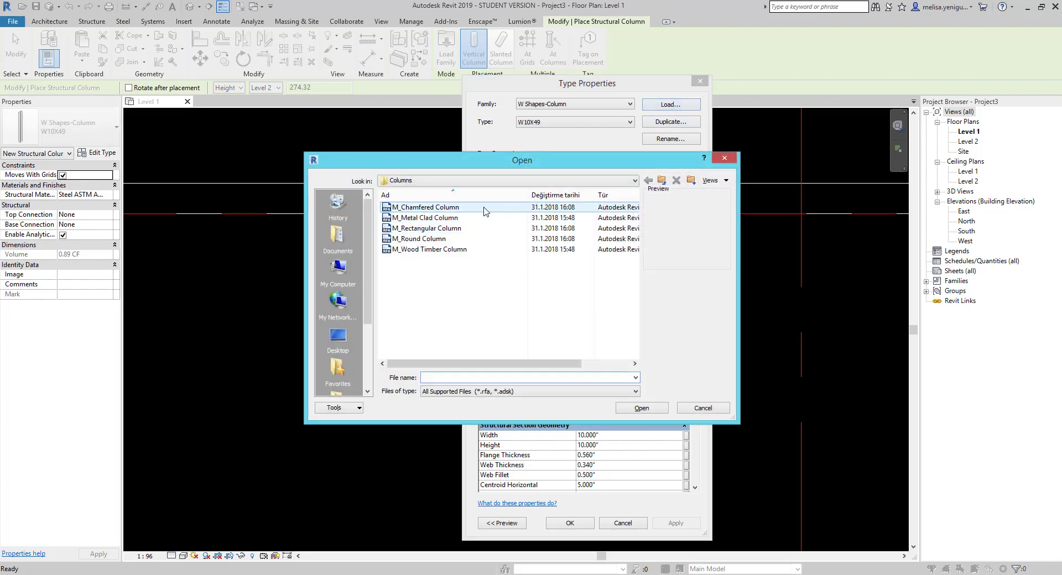
click(662, 180)
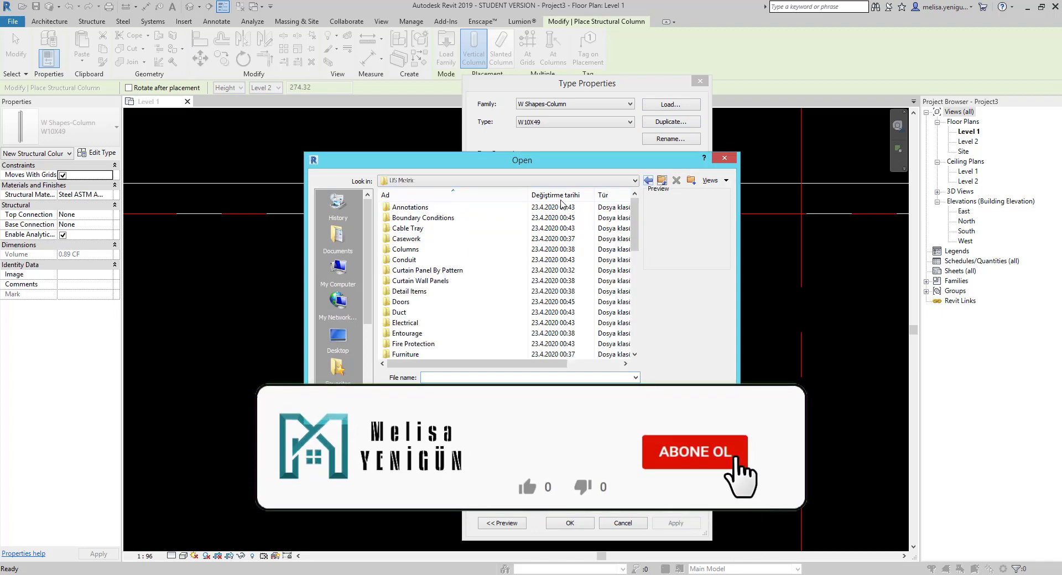
drag(637, 232, 638, 288)
double_click(409, 322)
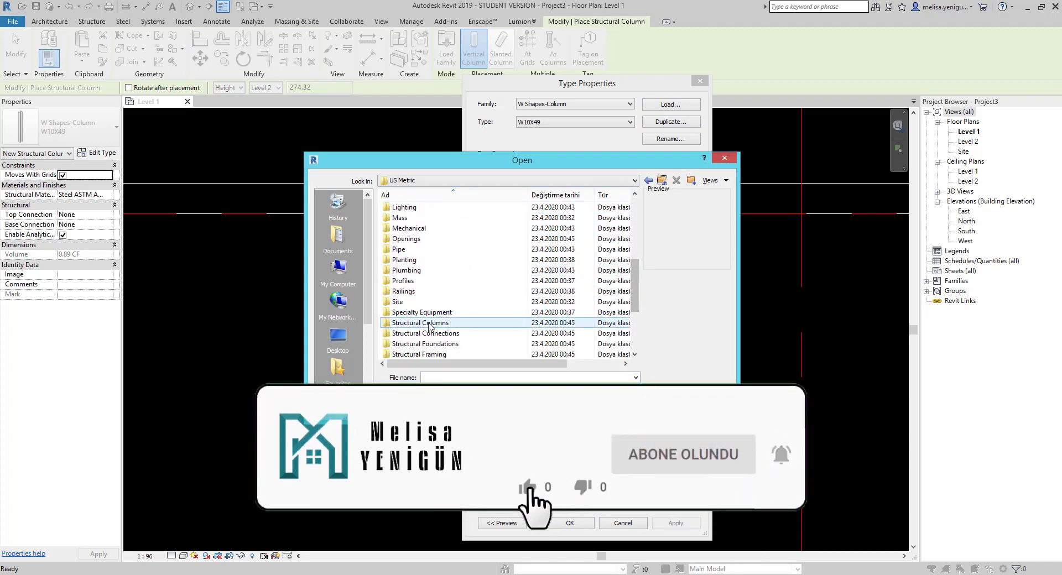
double_click(407, 207)
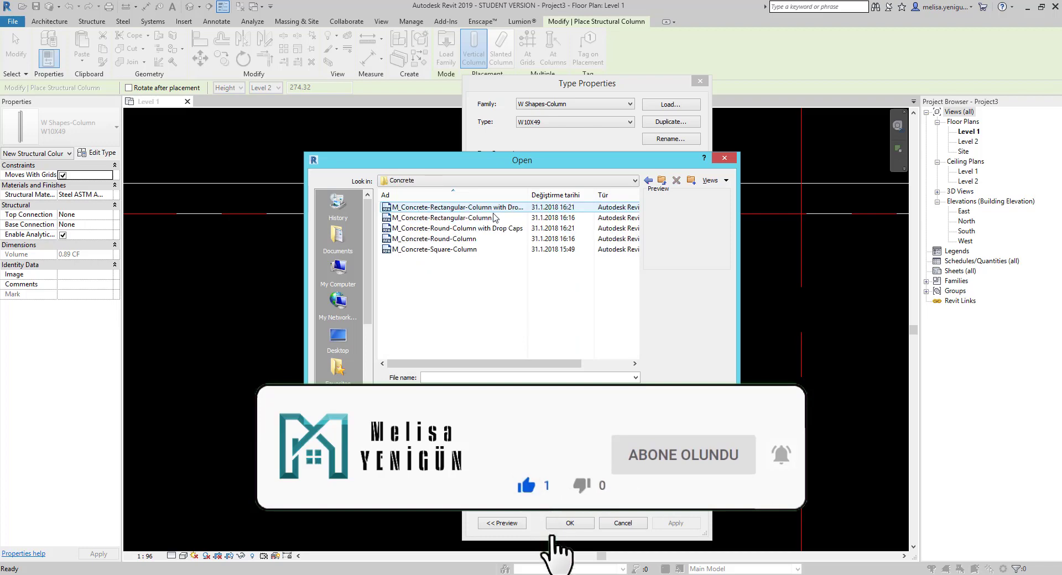
double_click(453, 218)
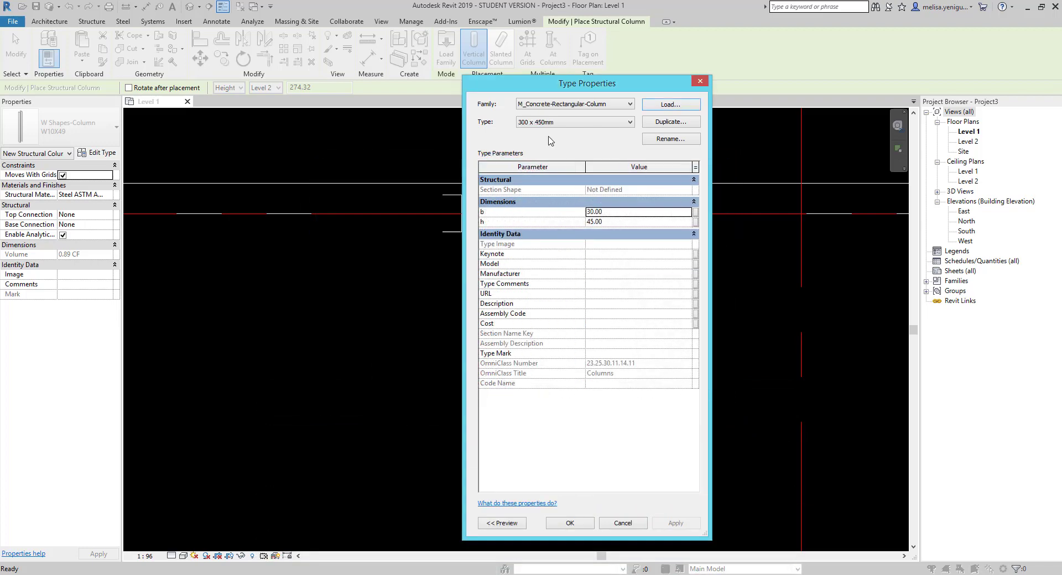
click(570, 523)
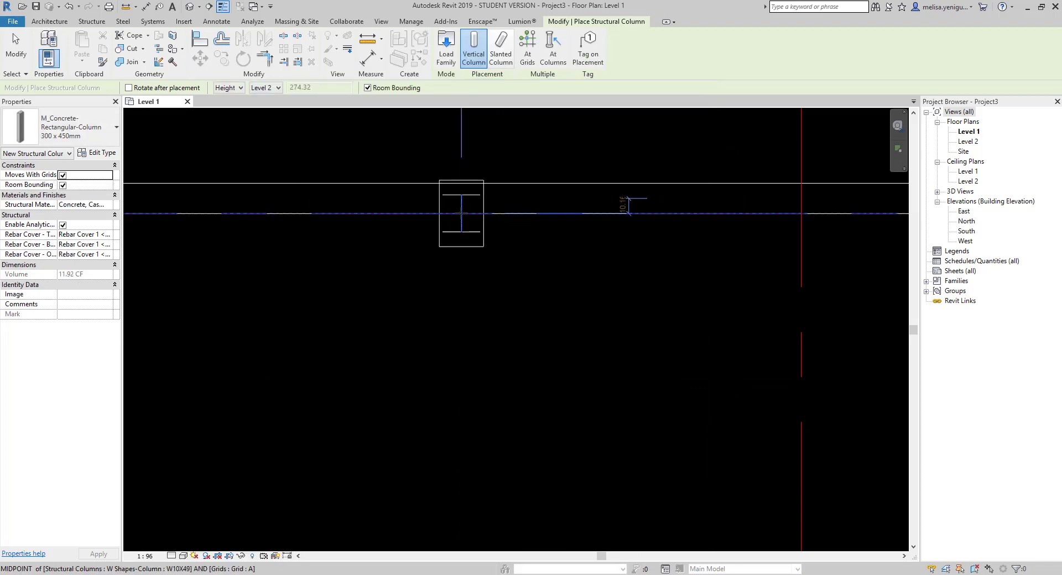
- Place the 300 x 450mm concrete column on grid A over the steel column
click(461, 213)
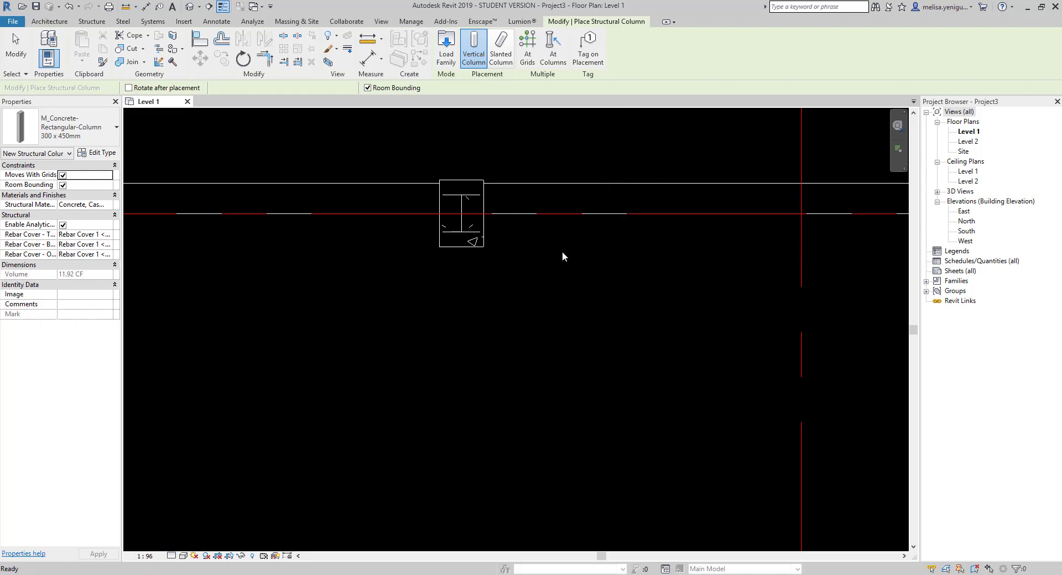
key(Escape)
key(Escape)
scroll(530, 246, down, 2)
middle_drag(504, 221, 506, 247)
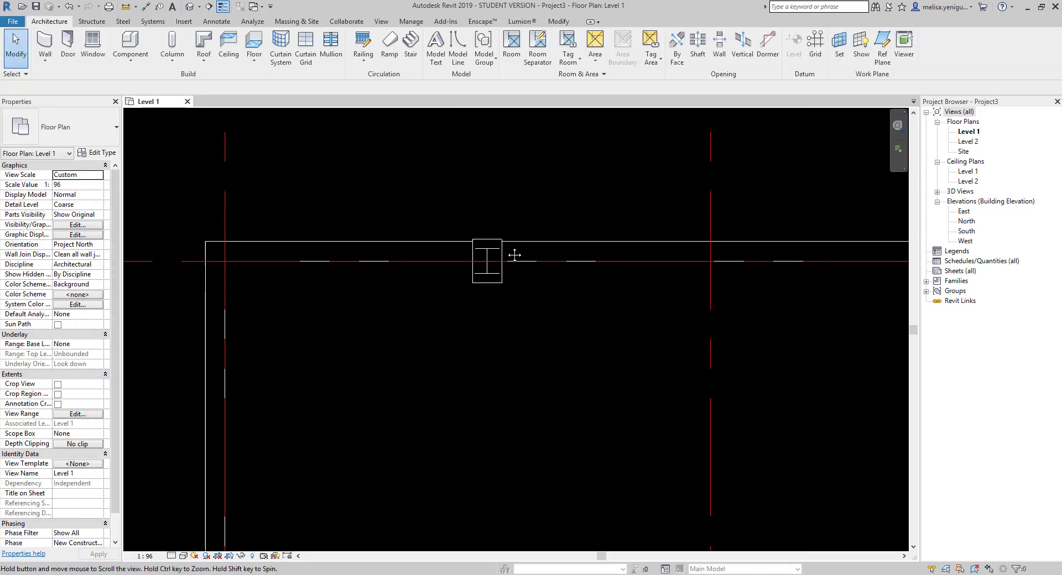
- Move the W10X49 steel column to the right of the concrete column, then adjust the concrete column
click(505, 249)
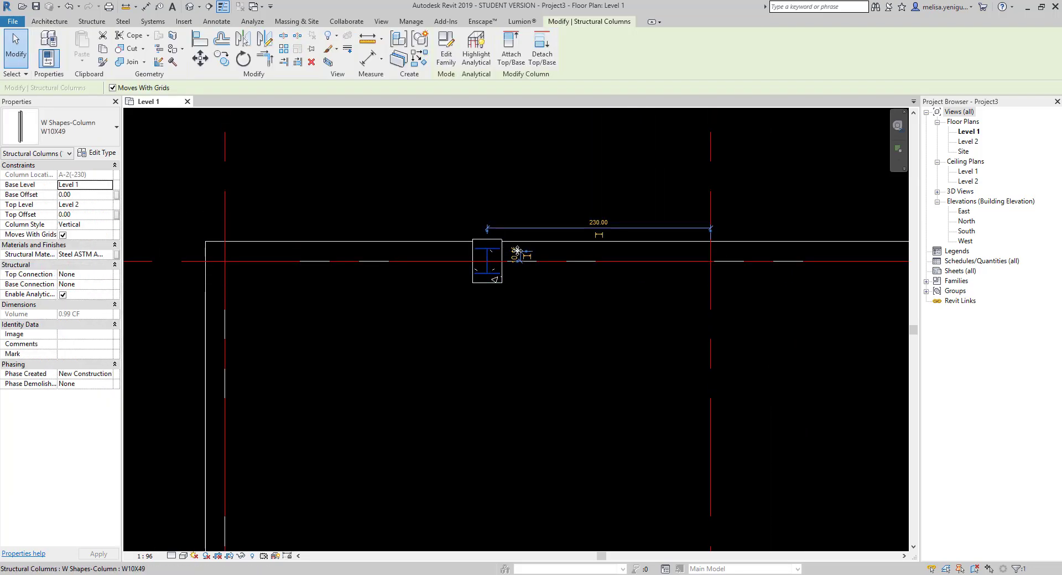
drag(508, 259, 594, 259)
key(Escape)
scroll(608, 263, up, 4)
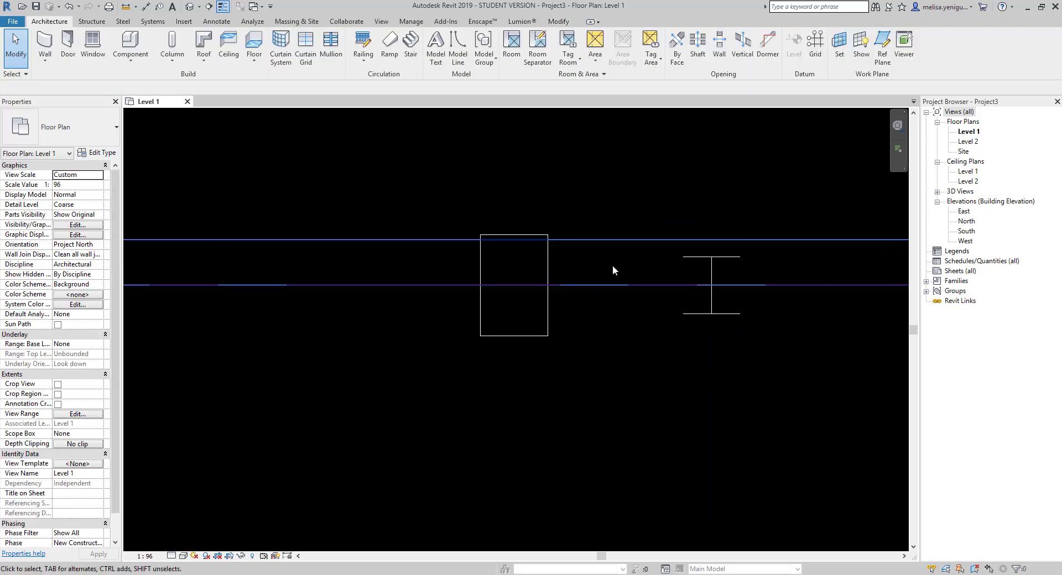
click(545, 244)
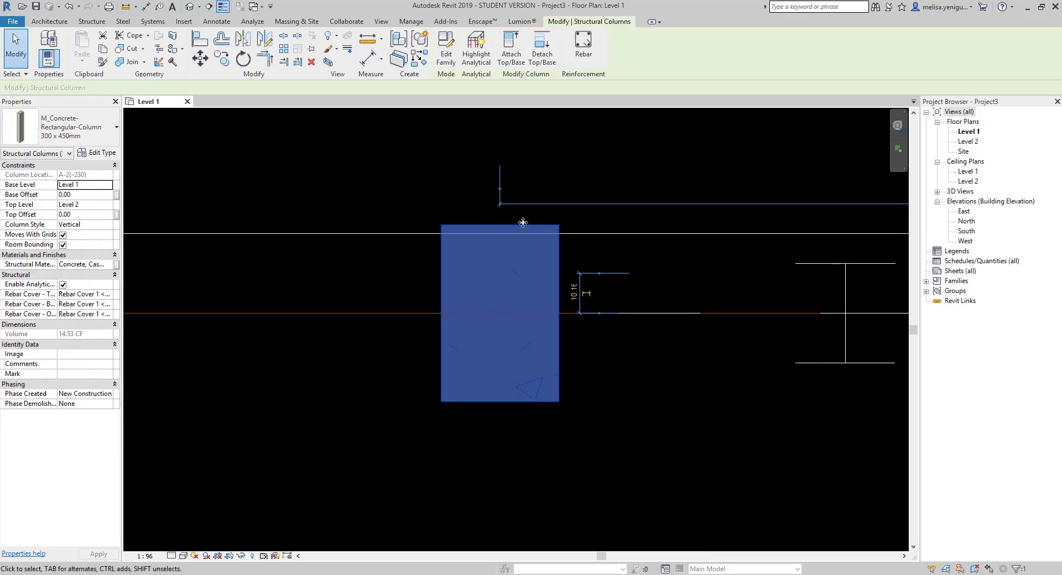
middle_drag(441, 237, 417, 218)
key(Escape)
scroll(545, 278, down, 3)
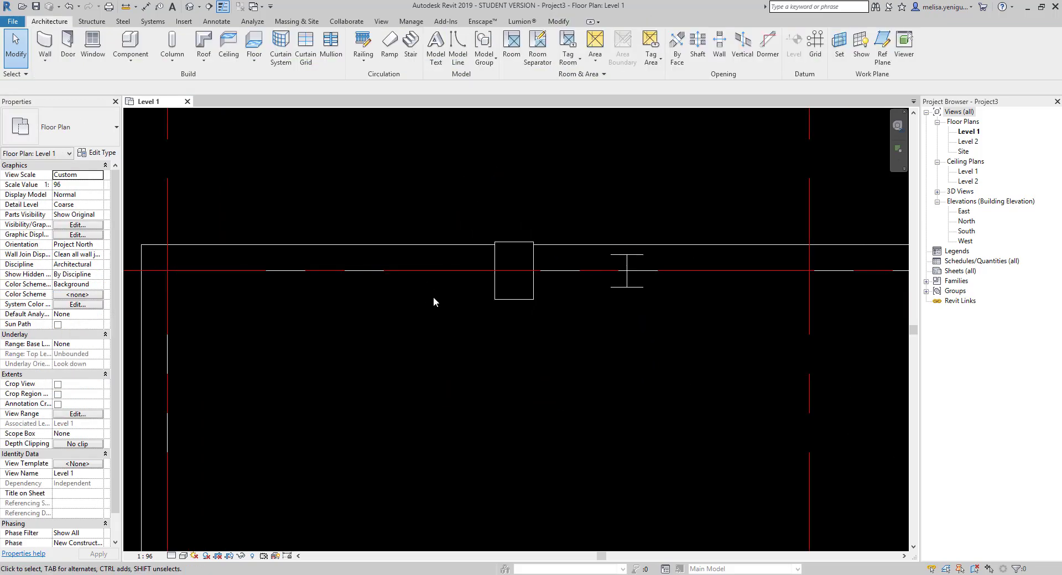
- Open the default 3D view and inspect the architectural rectangular column
click(191, 8)
scroll(548, 258, up, 3)
scroll(670, 321, up, 3)
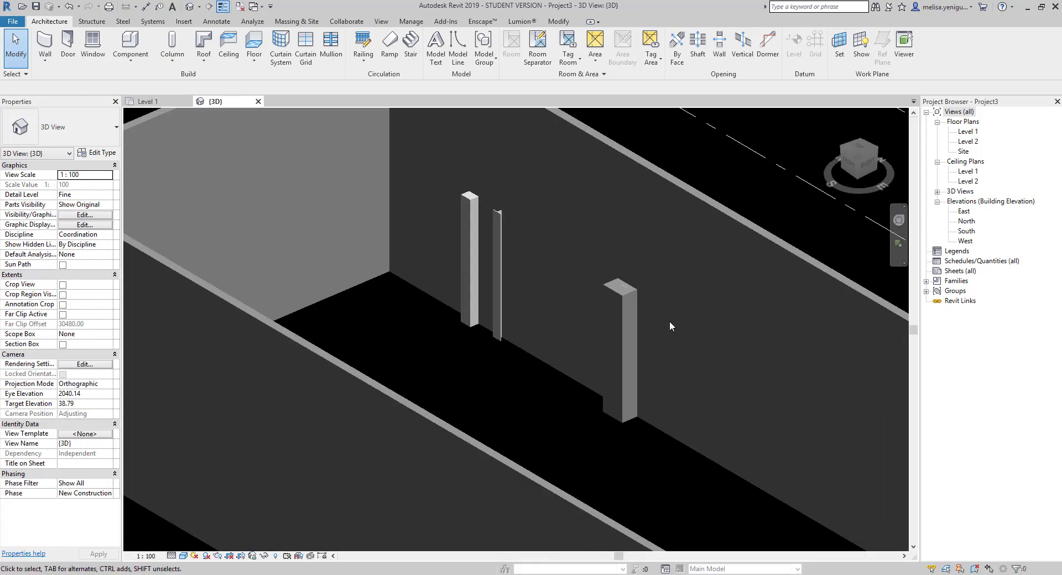
scroll(459, 194, up, 2)
scroll(515, 240, up, 3)
scroll(468, 201, down, 3)
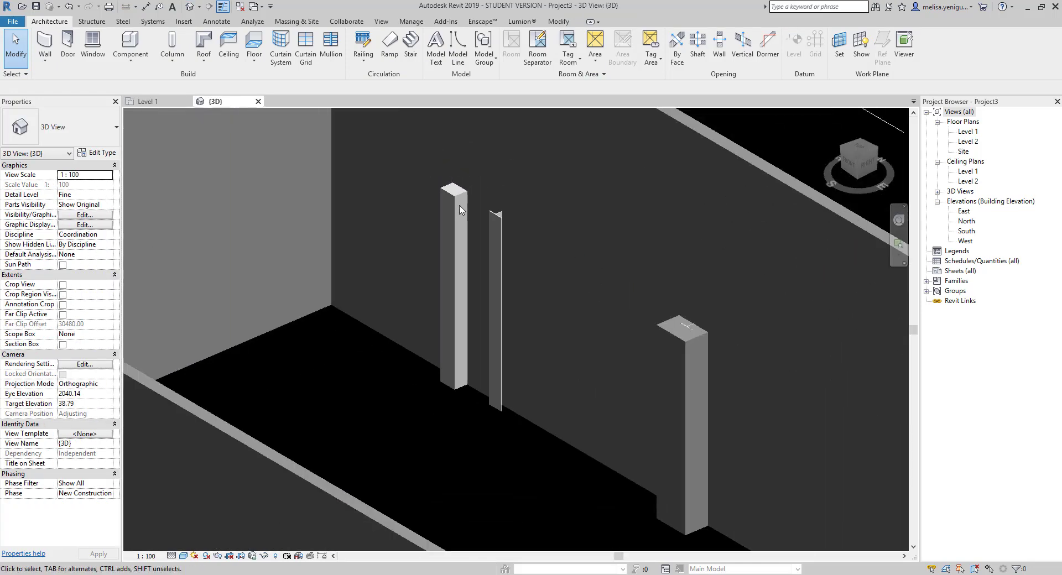
scroll(629, 311, down, 2)
scroll(630, 311, up, 3)
scroll(585, 257, up, 2)
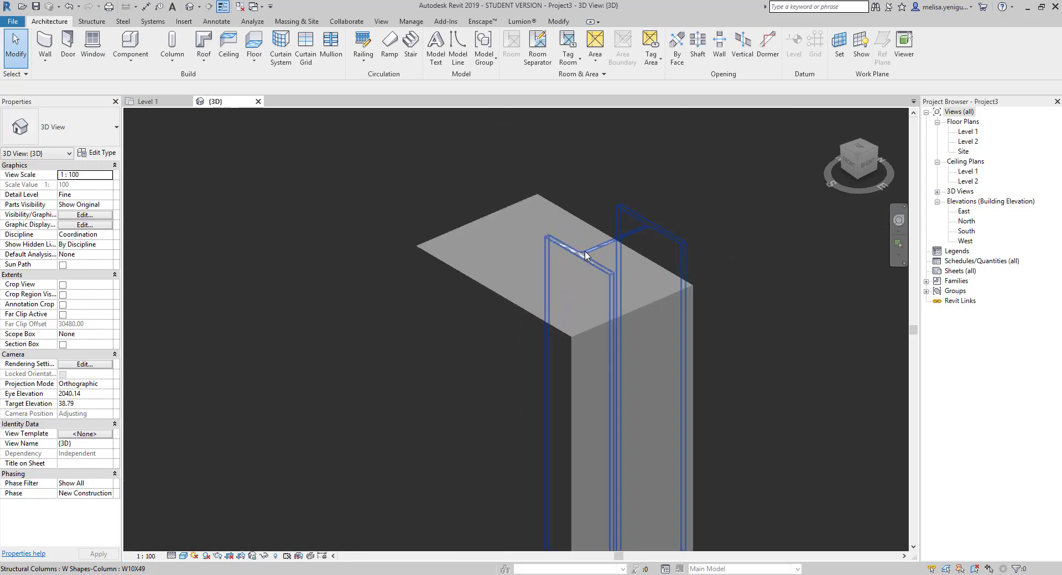
scroll(585, 258, down, 3)
click(557, 291)
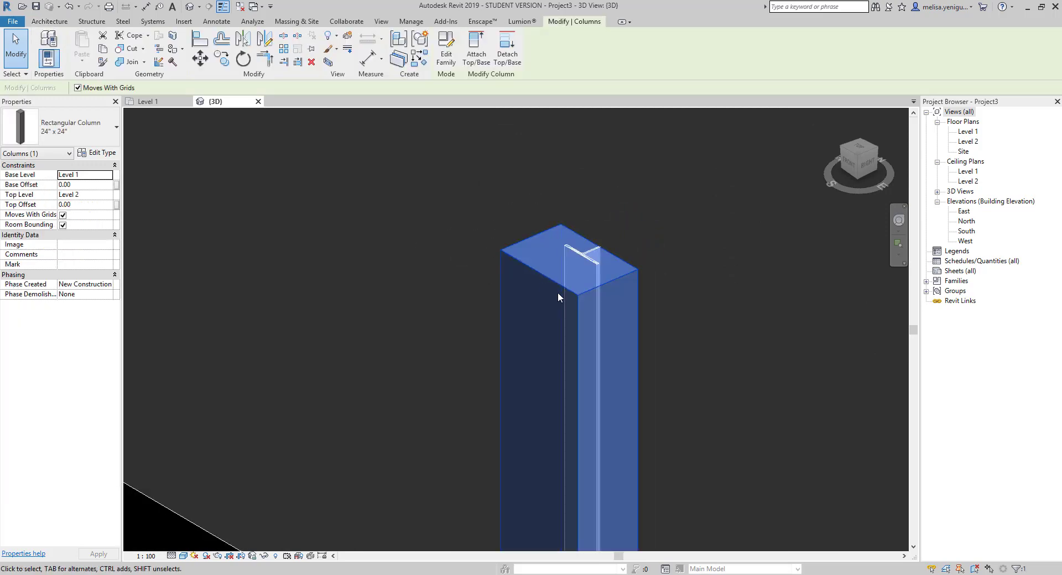
scroll(573, 206, up, 3)
scroll(552, 294, down, 2)
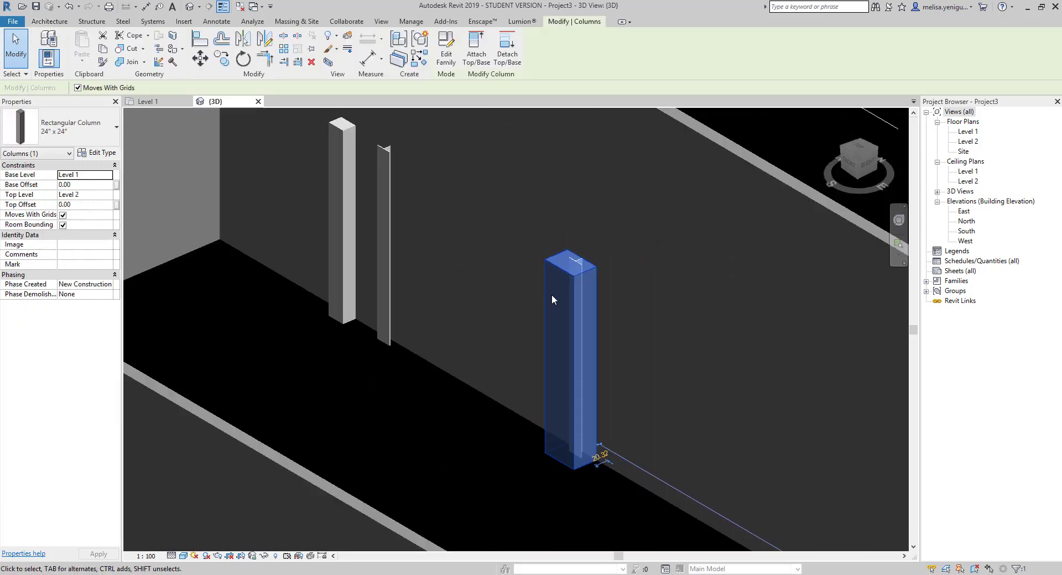
scroll(500, 362, down, 2)
click(512, 380)
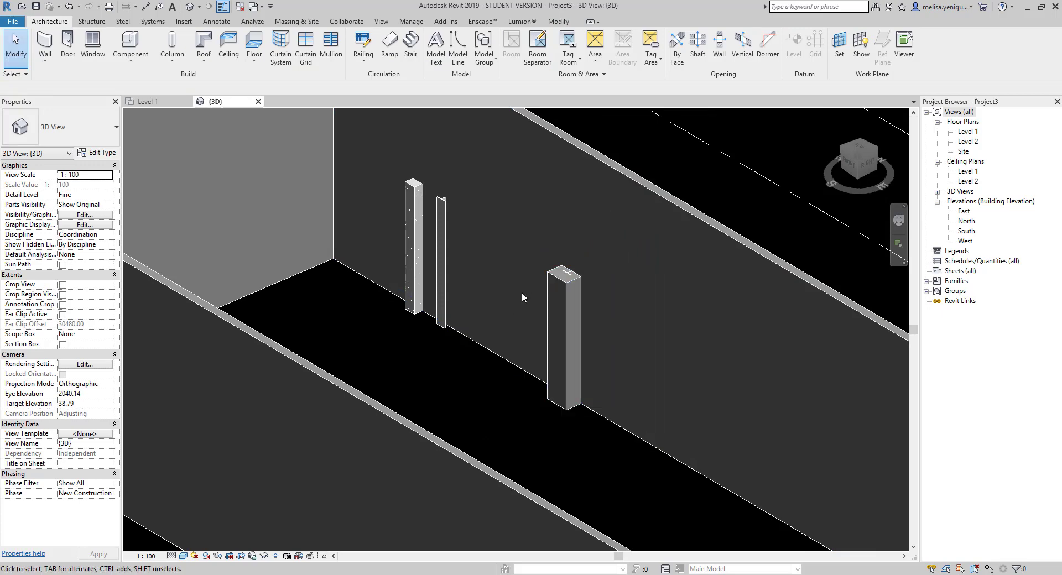
- Orbit the model to examine the concrete and steel columns, then return to the Level 1 plan
scroll(522, 292, down, 3)
shift+middle_drag(599, 268, 727, 351)
scroll(467, 242, up, 2)
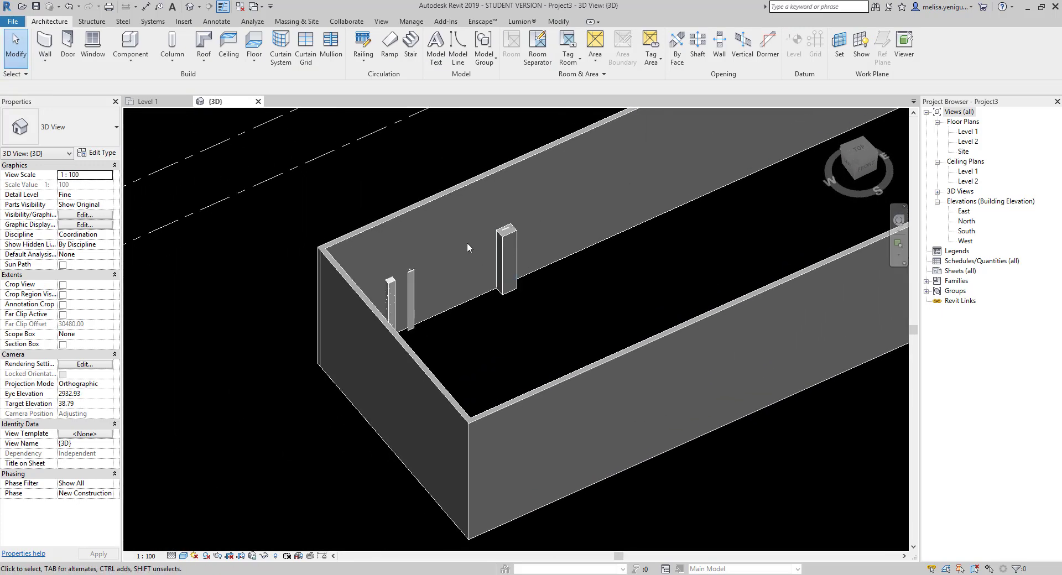
scroll(382, 282, up, 2)
scroll(387, 288, up, 2)
click(436, 303)
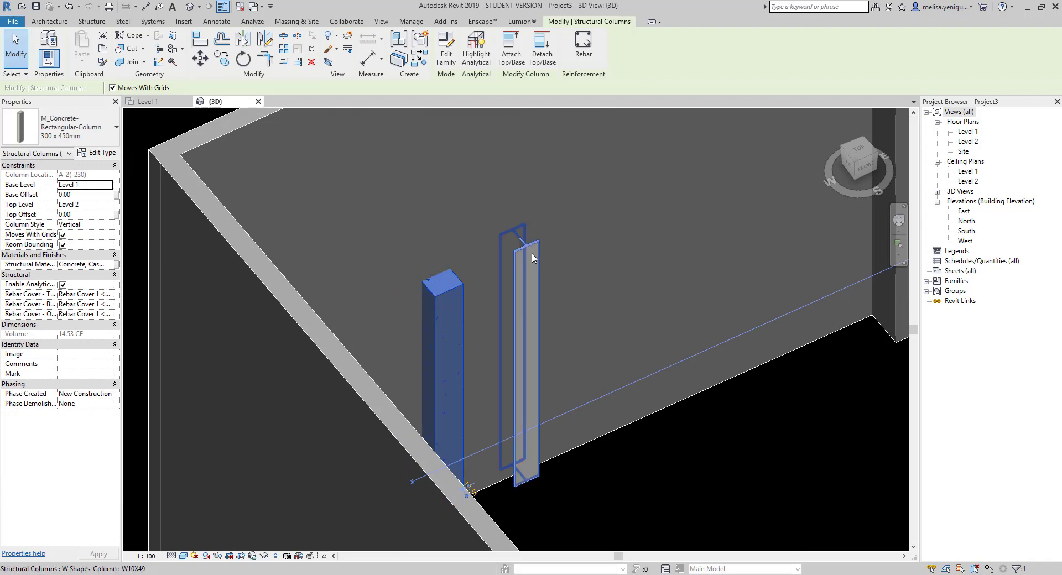
click(467, 318)
scroll(467, 317, down, 2)
scroll(466, 317, down, 3)
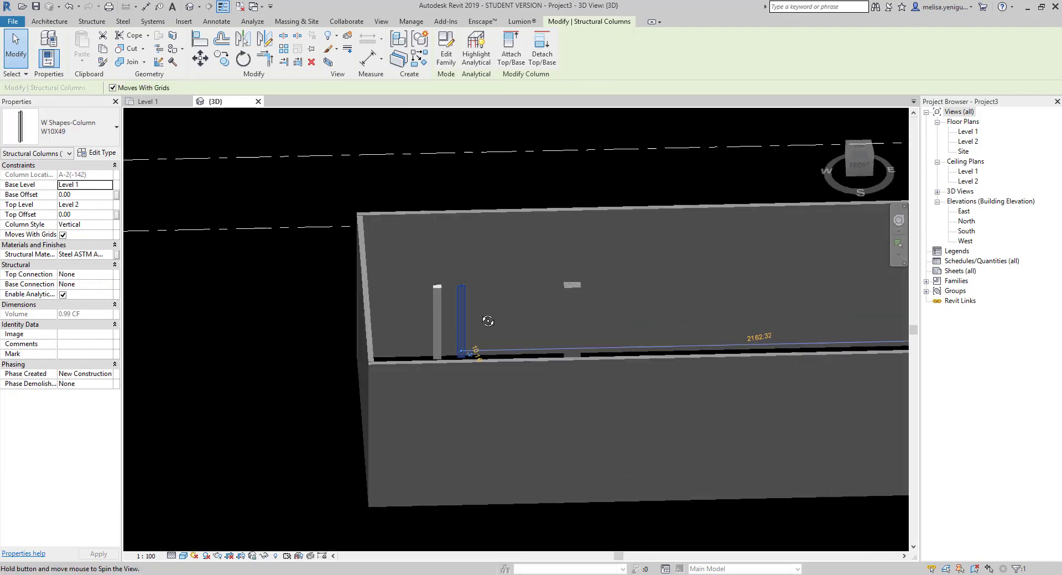
shift+middle_drag(486, 322, 375, 275)
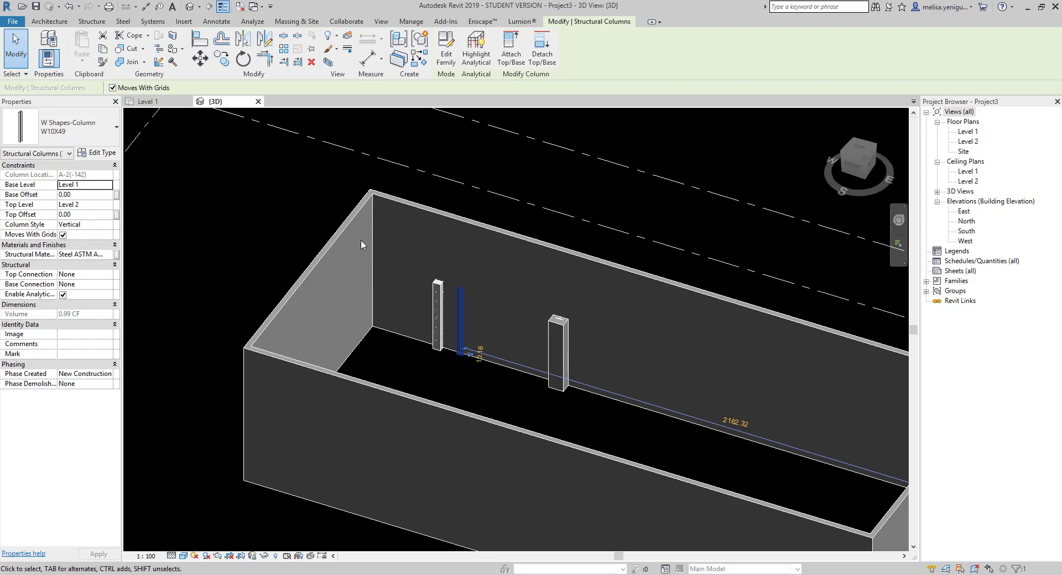
scroll(364, 244, up, 2)
click(460, 318)
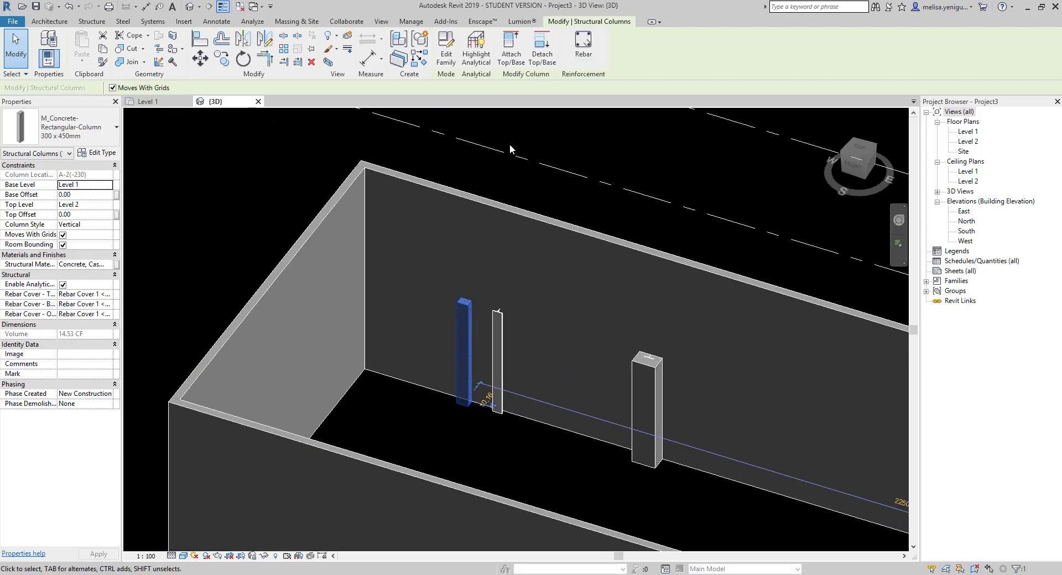
click(175, 104)
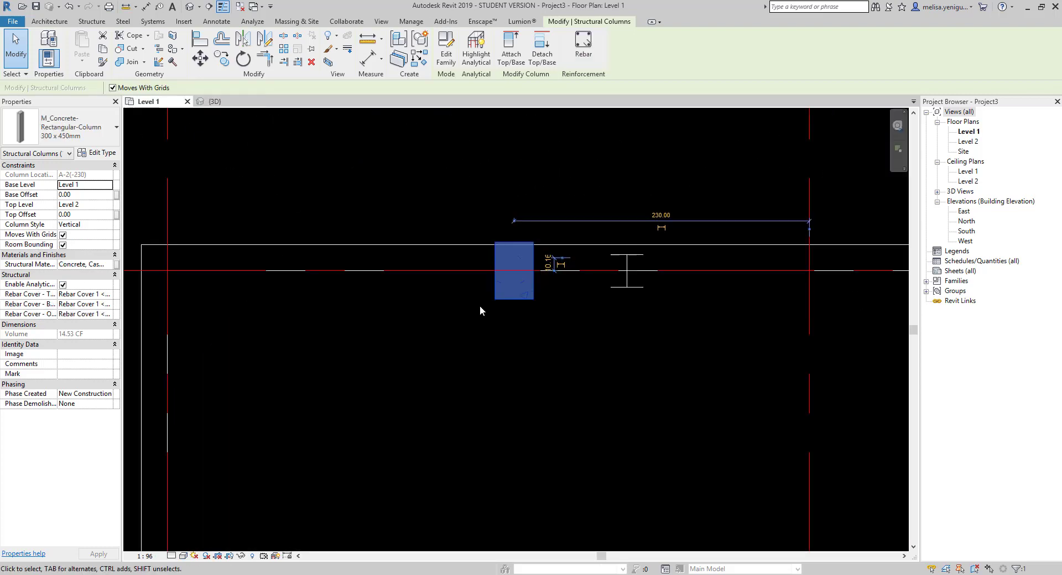
- Place a second 300 x 450mm concrete structural column on grid A, left of the first
click(336, 195)
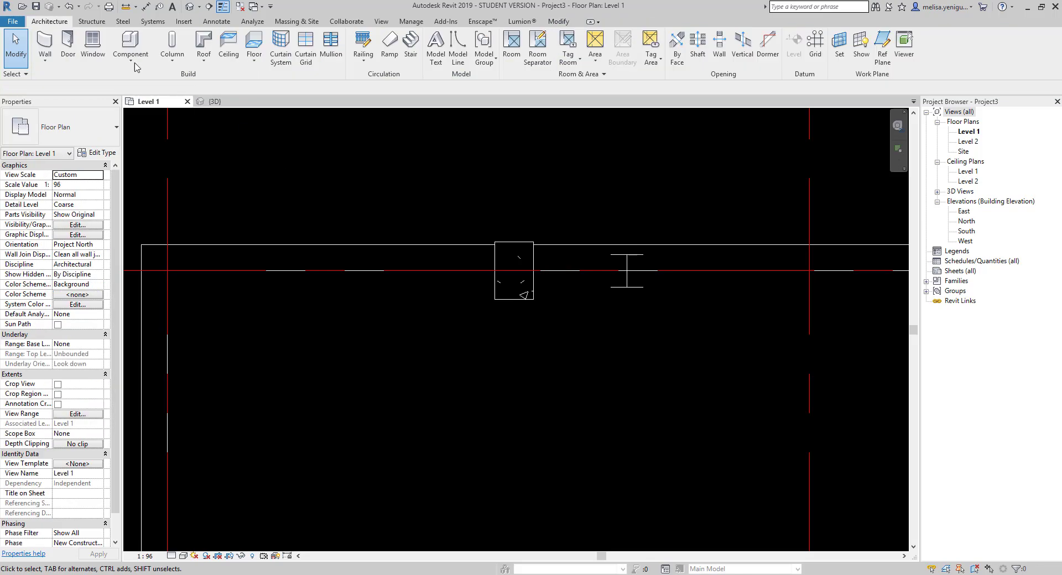
click(172, 41)
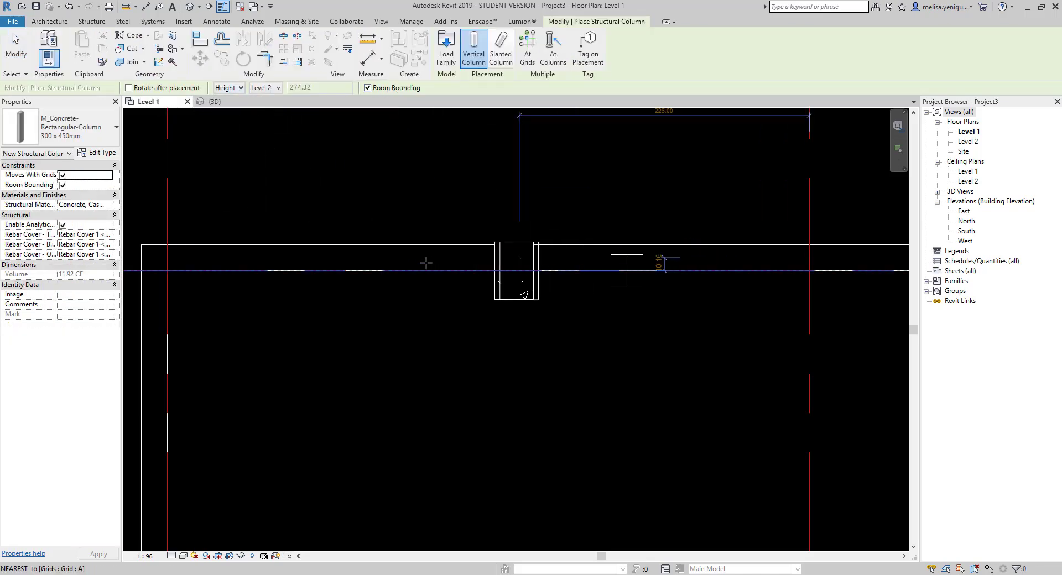
click(406, 271)
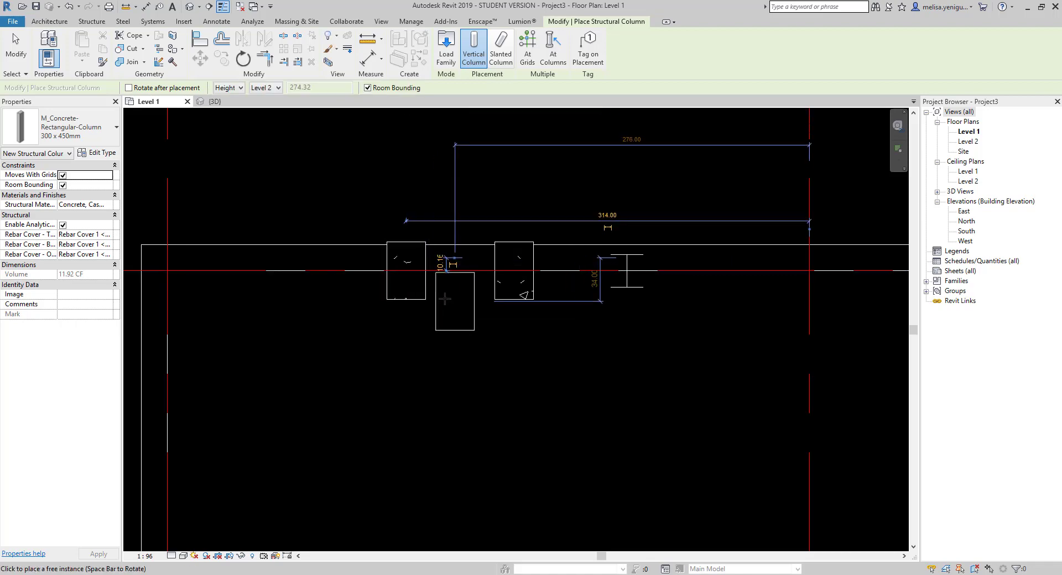
key(Escape)
key(Escape)
click(419, 300)
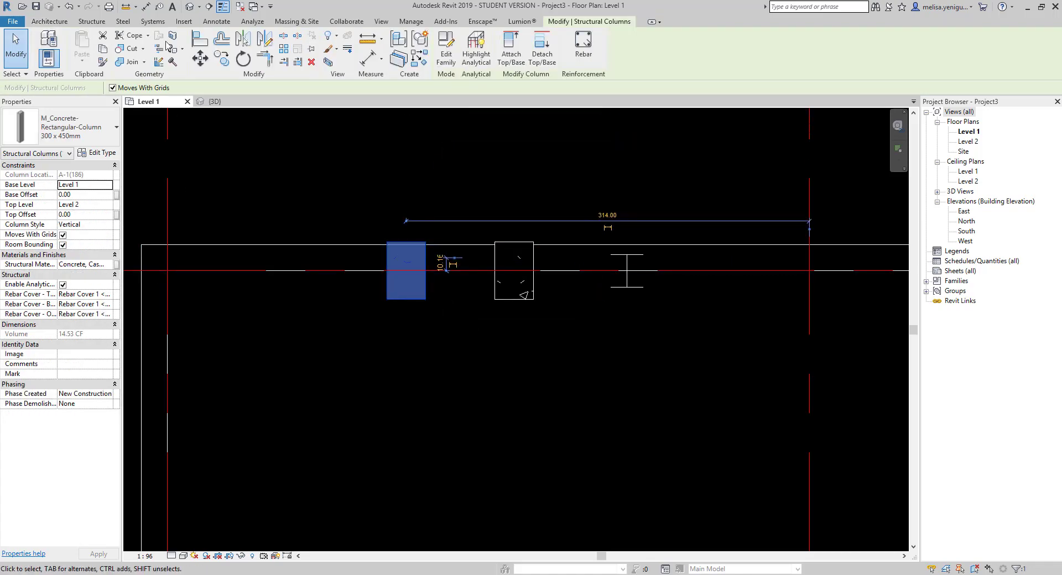
- Open the default 3D view, orbit to see the columns, and select the long front wall
click(189, 5)
mouse_move(495, 291)
shift+middle_down()
mouse_move(574, 341)
mouse_move(659, 293)
mouse_move(547, 333)
mouse_move(529, 299)
shift+middle_up()
click(528, 300)
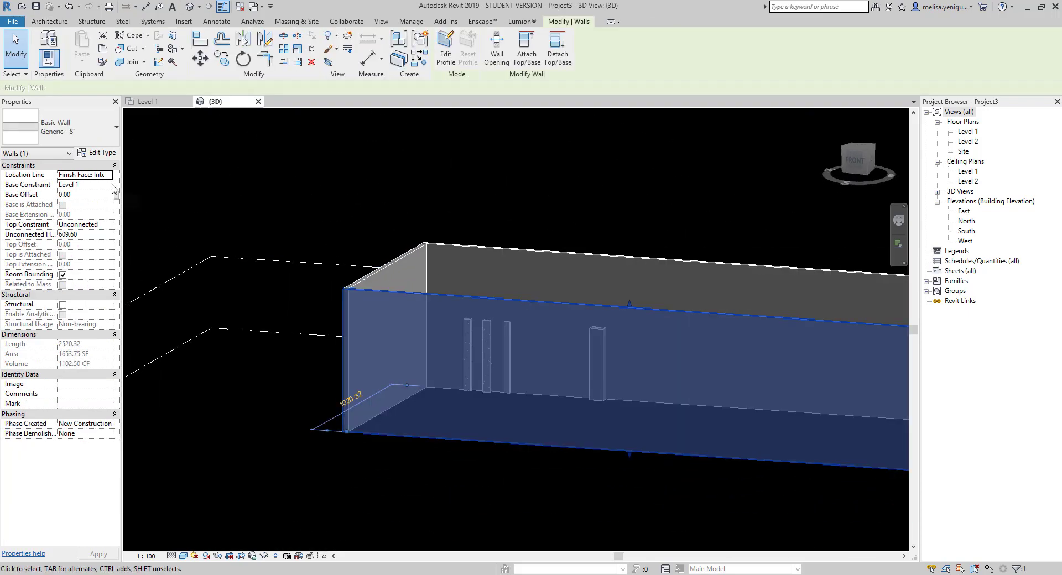
- Back in the Level 1 plan, add the walls along grids 1, 6 and C to the selection
mouse_move(393, 335)
shift+middle_down()
mouse_move(571, 313)
mouse_move(372, 327)
mouse_move(574, 280)
mouse_move(558, 243)
mouse_move(547, 310)
mouse_move(450, 343)
shift+middle_up()
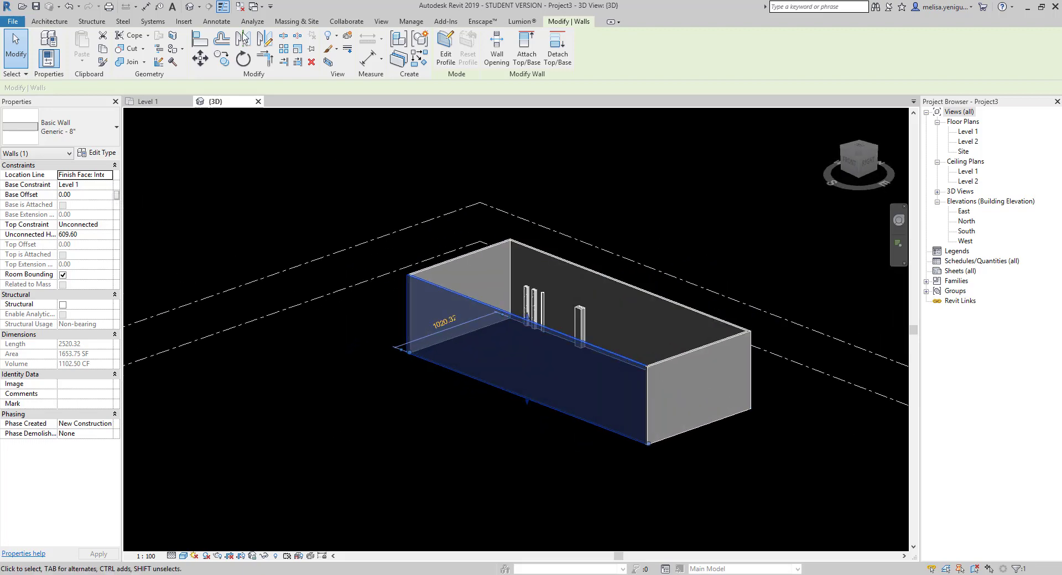
click(257, 101)
scroll(516, 268, up, 2)
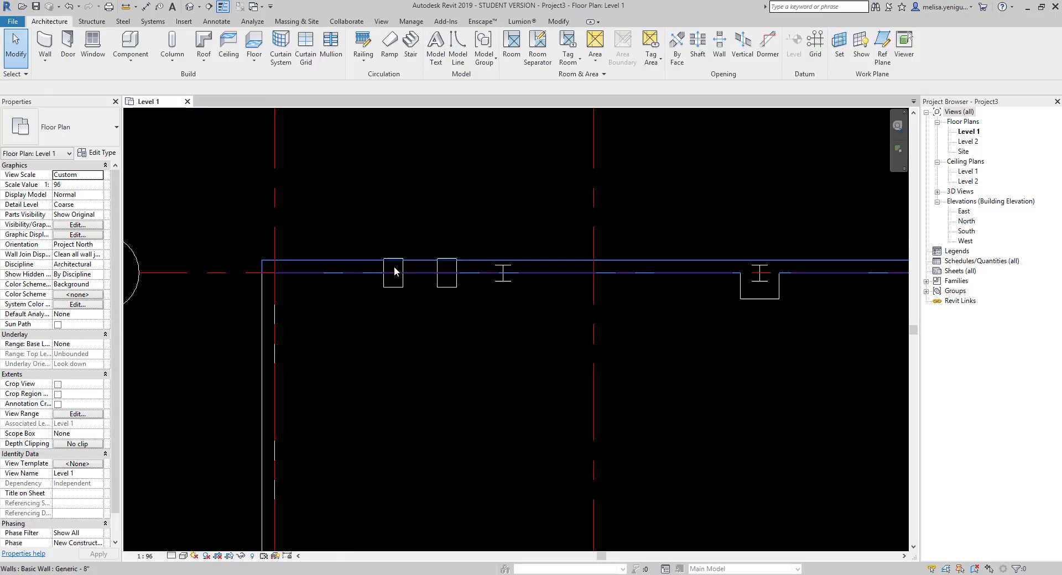
scroll(306, 252, up, 2)
scroll(294, 269, up, 2)
scroll(293, 269, down, 1)
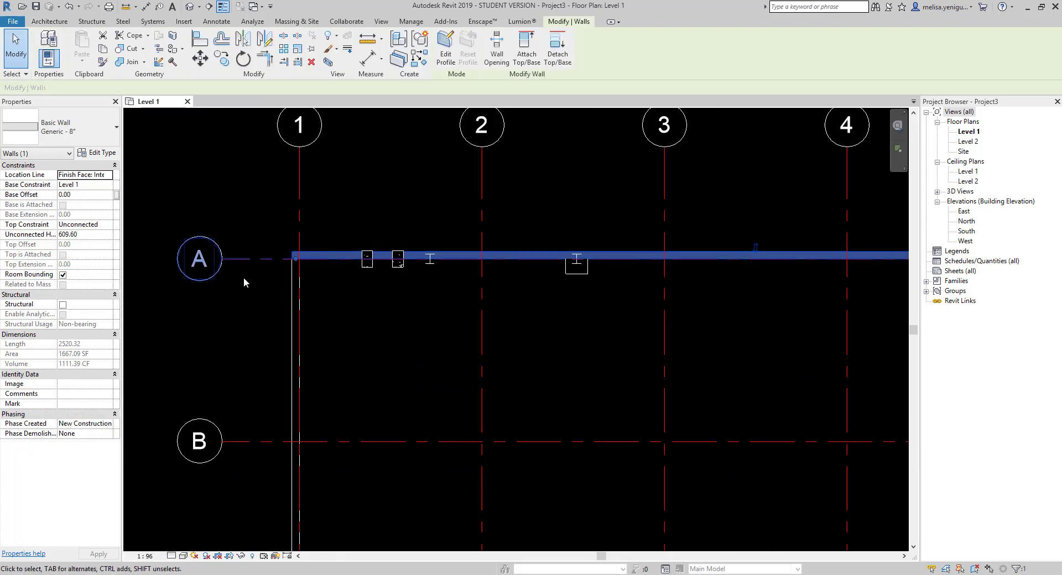
ctrl+click(292, 293)
scroll(387, 237, down, 4)
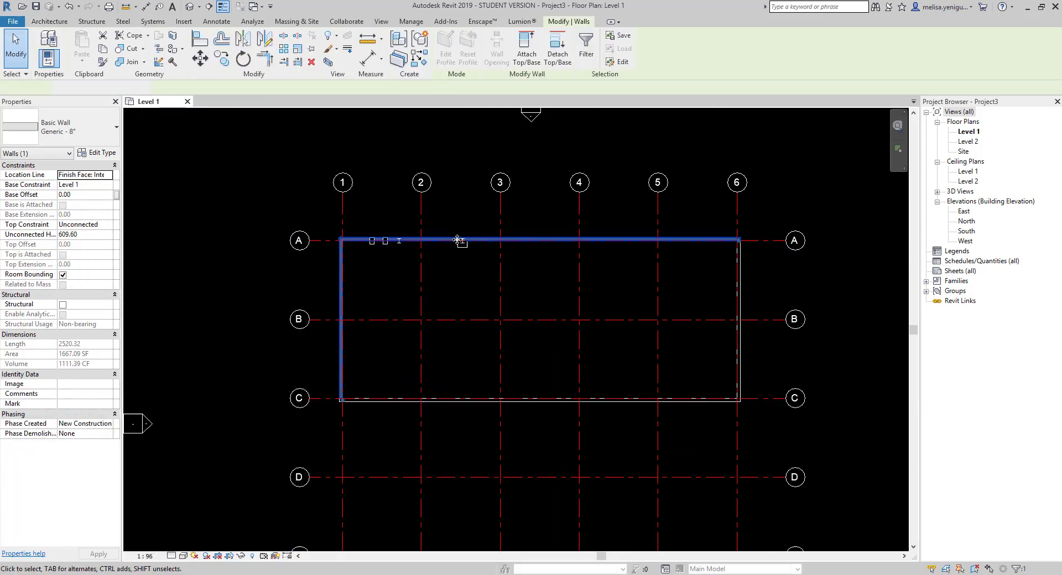
ctrl+click(740, 285)
ctrl+click(709, 400)
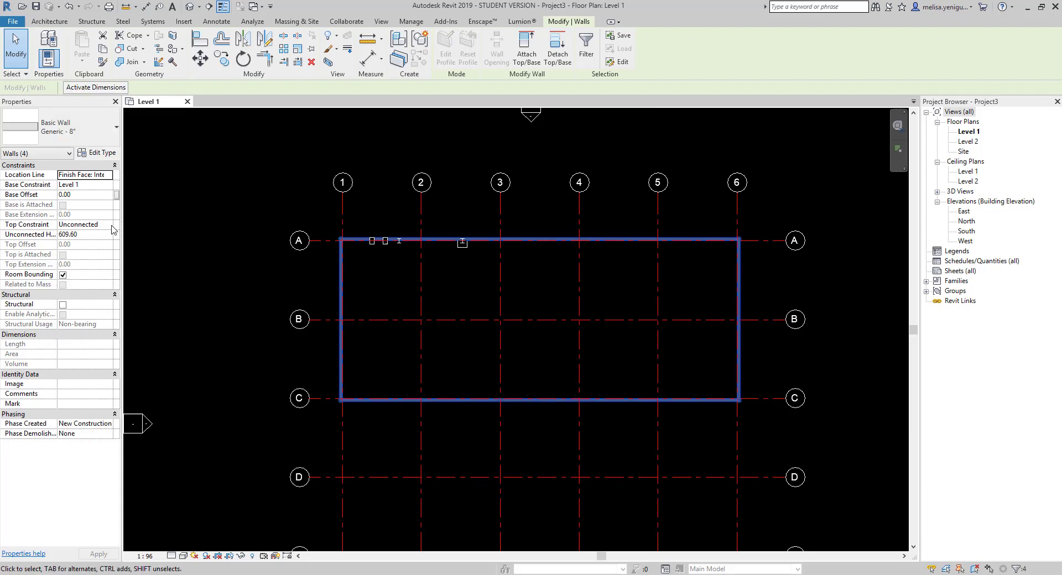
- Set the four walls' Top Constraint to Up to level: Level 2 and check them in 3D
click(111, 225)
click(92, 255)
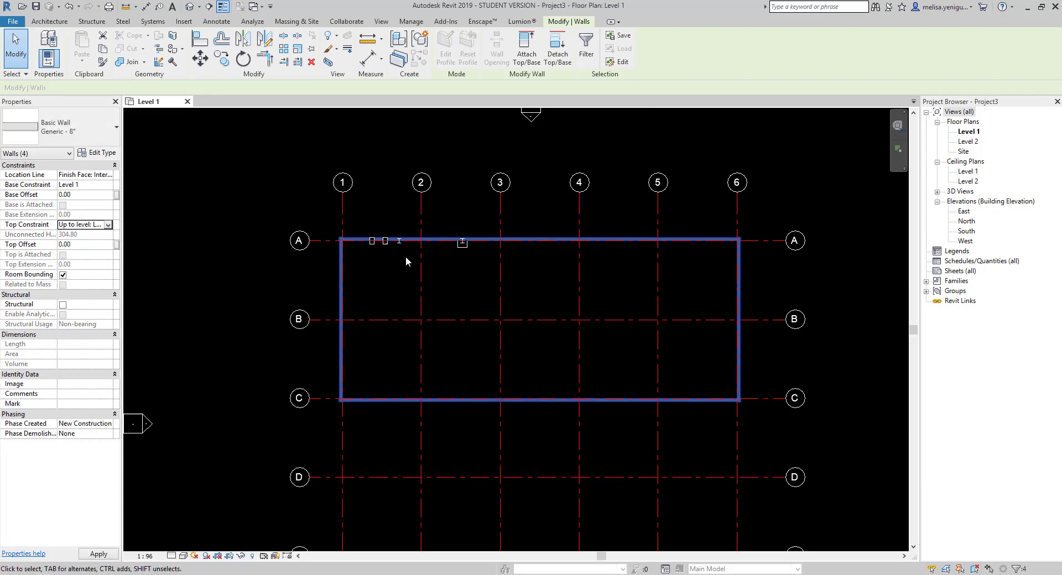
click(462, 279)
click(190, 9)
- Close the {3D} view, then window-select the trial columns along grid A and delete them
scroll(541, 250, up, 3)
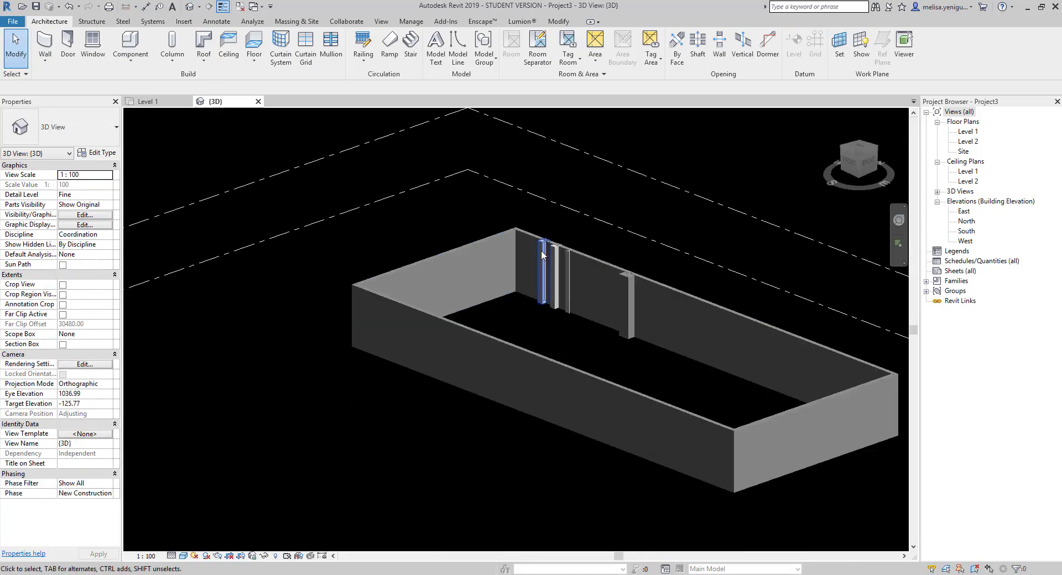
scroll(570, 224, up, 3)
scroll(585, 246, up, 3)
scroll(449, 239, down, 3)
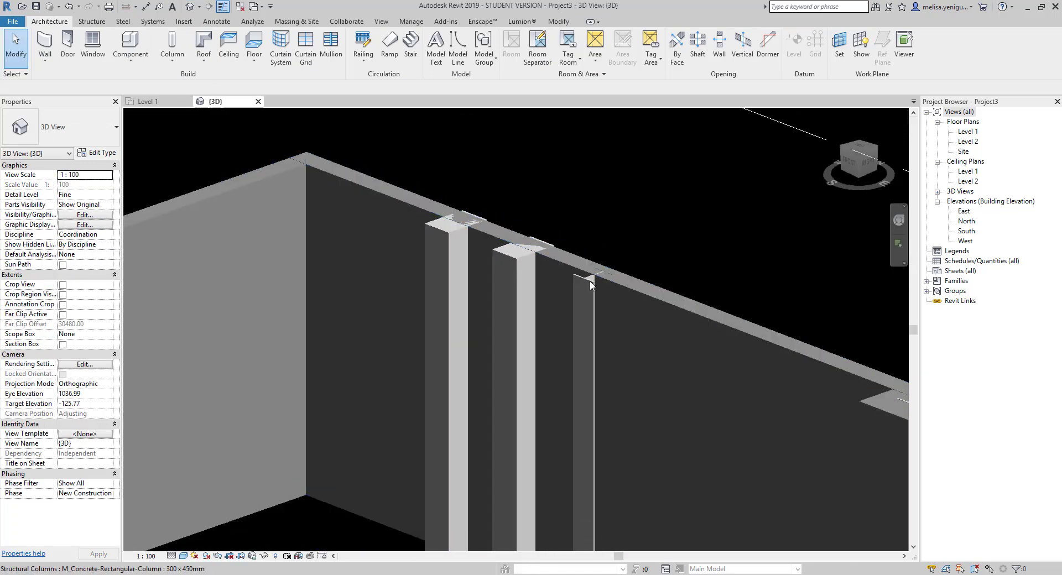
scroll(587, 280, up, 3)
click(258, 101)
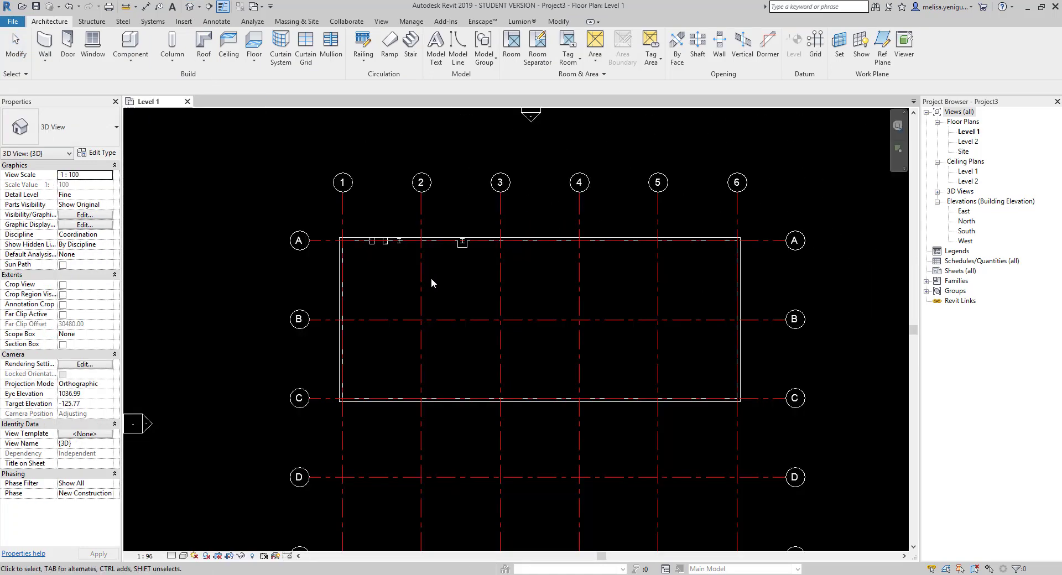
scroll(431, 277, up, 2)
scroll(424, 261, up, 2)
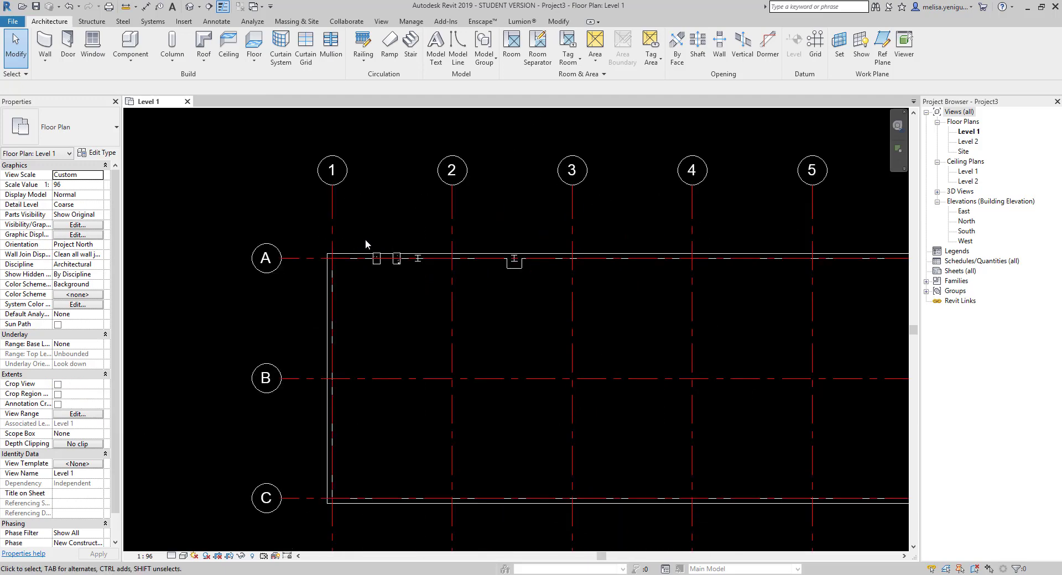
drag(365, 243, 642, 307)
key(Delete)
- Start a structural column and duplicate the 300 x 450mm type as a new type named '500x500'
click(172, 59)
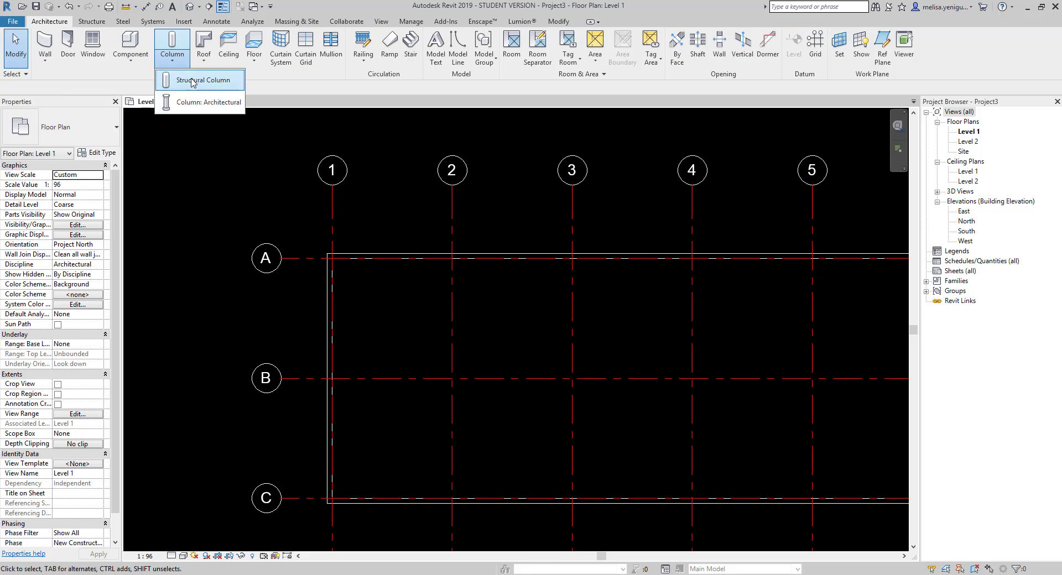
click(177, 91)
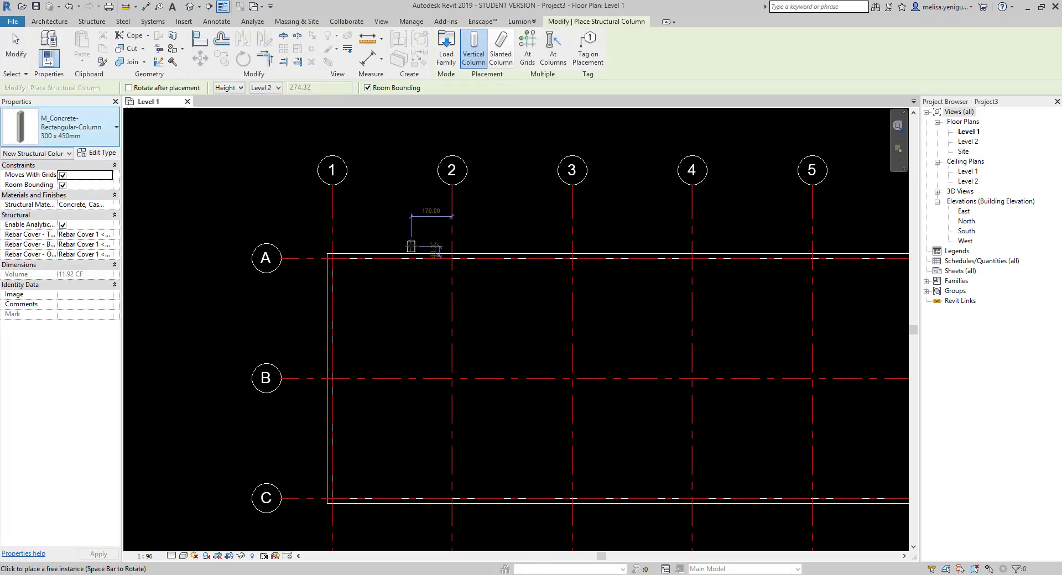
click(109, 138)
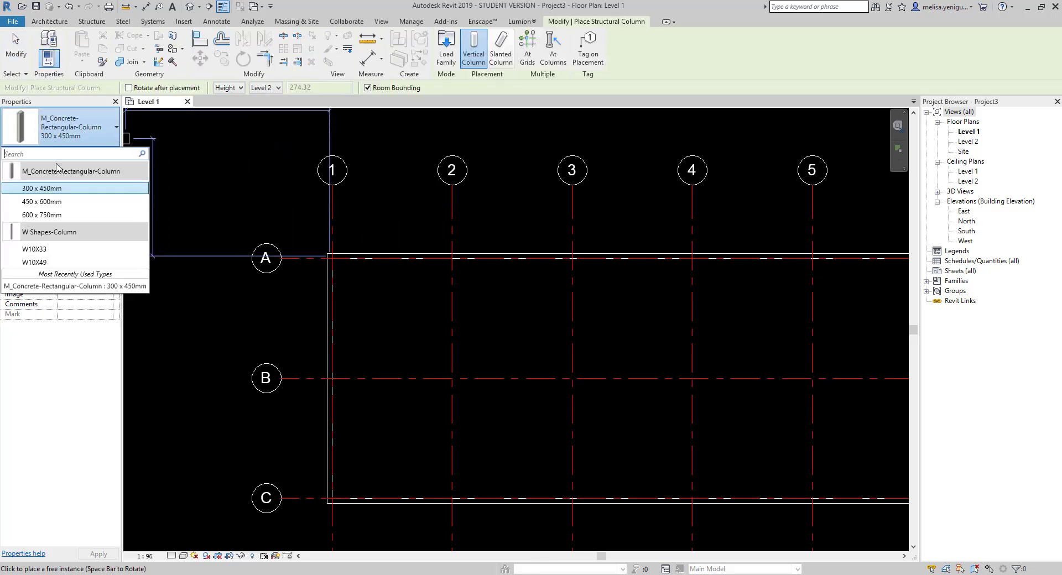
click(42, 188)
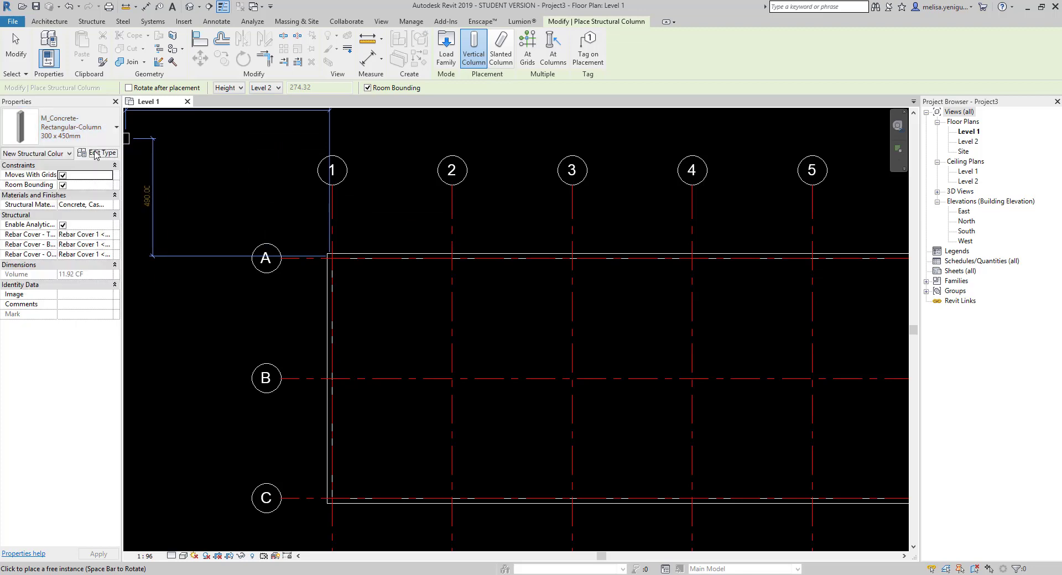
click(98, 153)
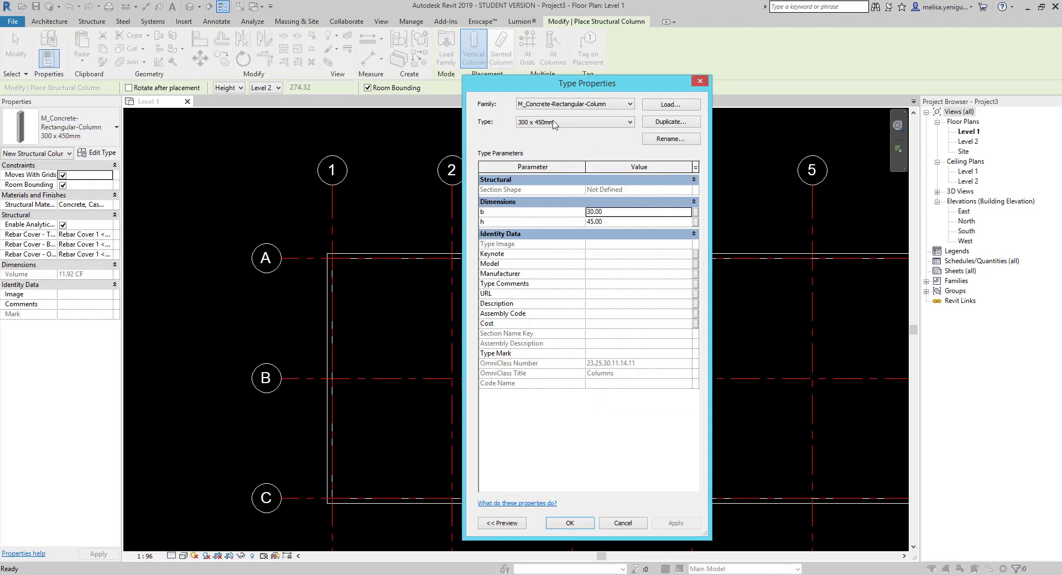
click(670, 122)
text(500x500)
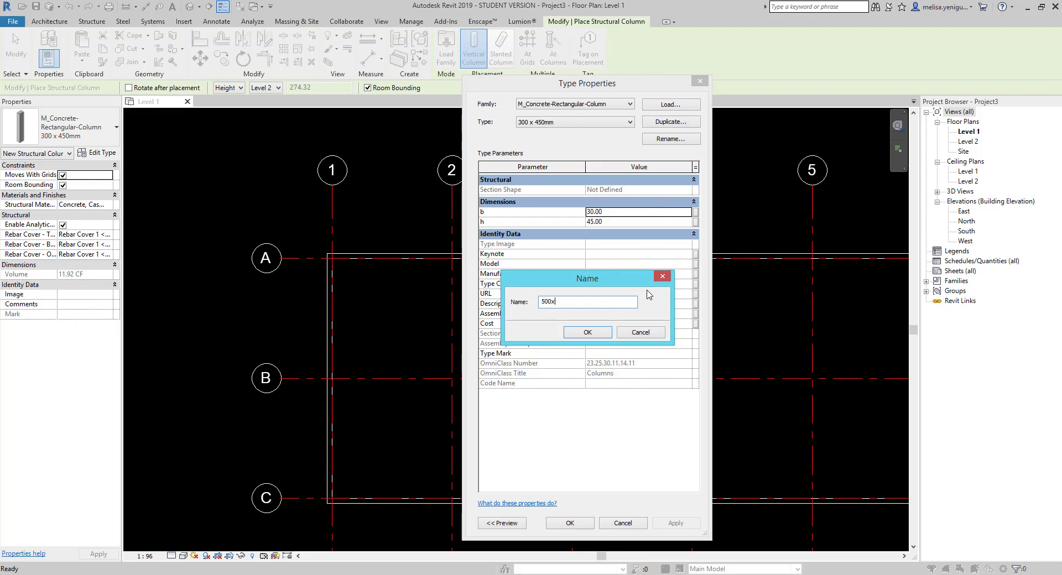
click(587, 333)
- Set the 500x500 type's b and h dimensions to 50 and confirm it
click(605, 204)
click(607, 204)
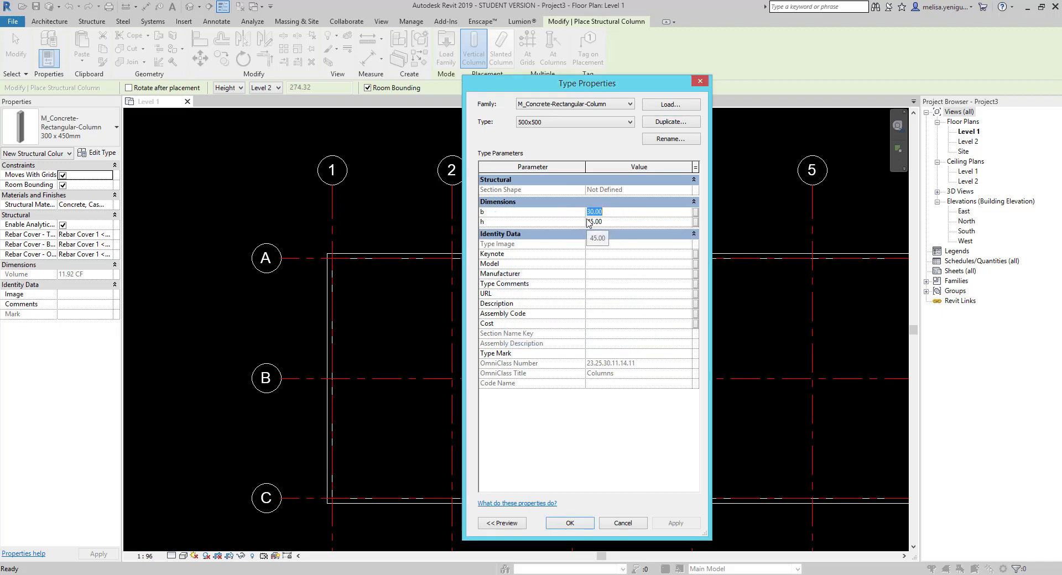
text(50)
click(607, 222)
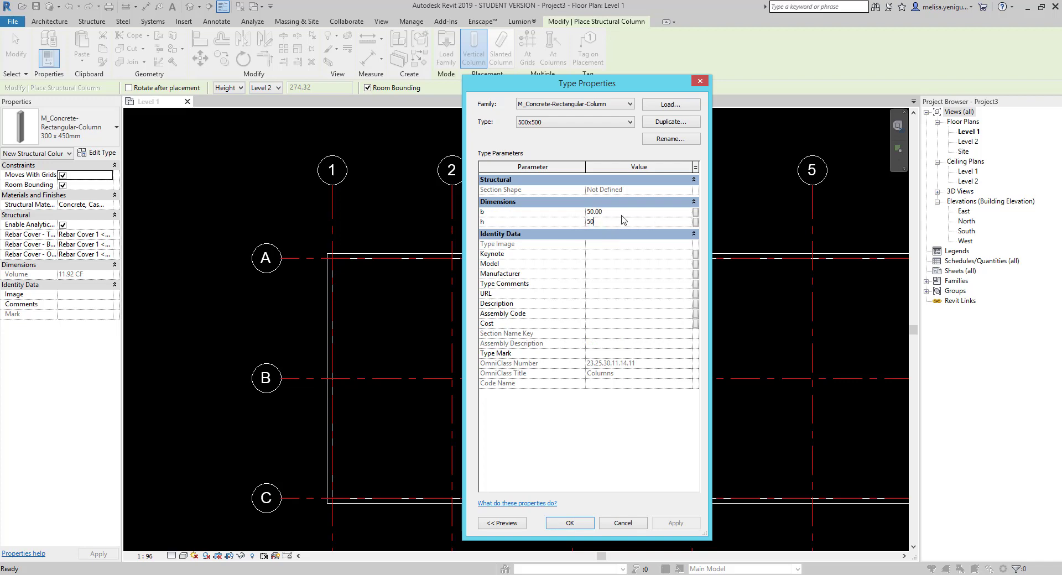
click(569, 523)
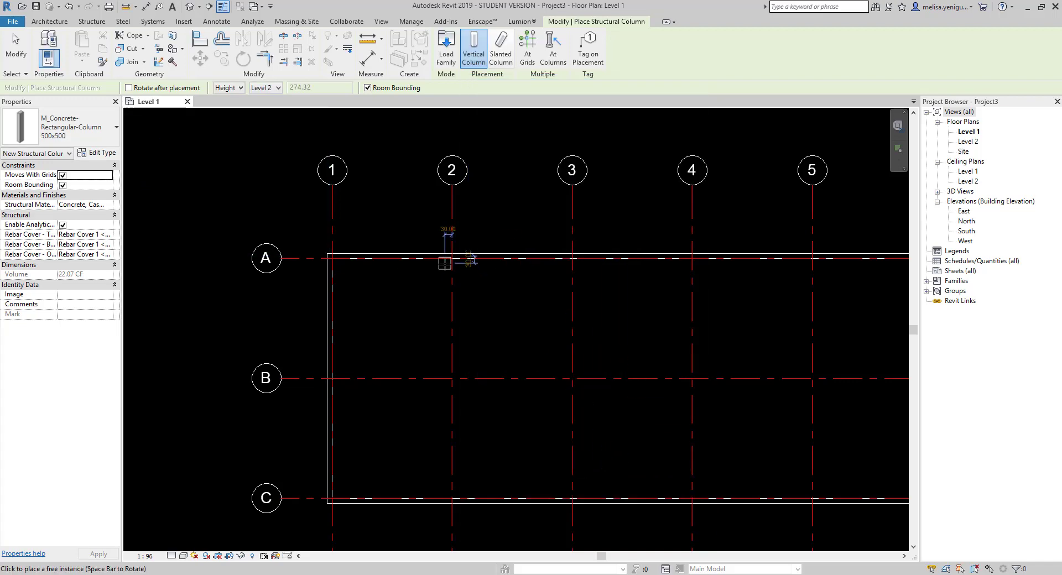
- Place a 500x500 column at the intersection of grids A and 2
scroll(426, 246, up, 2)
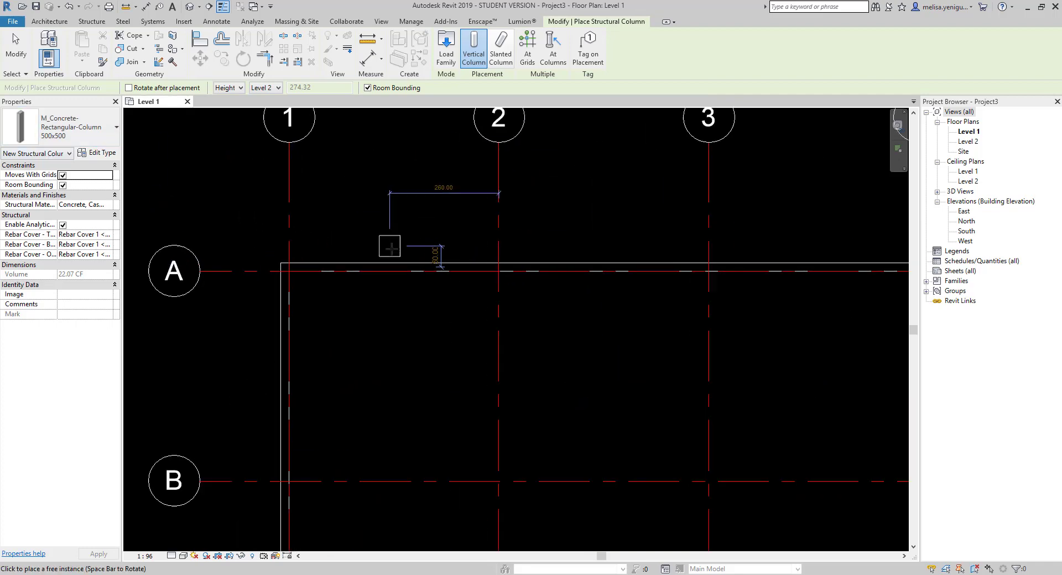
scroll(387, 239, up, 2)
scroll(520, 277, up, 2)
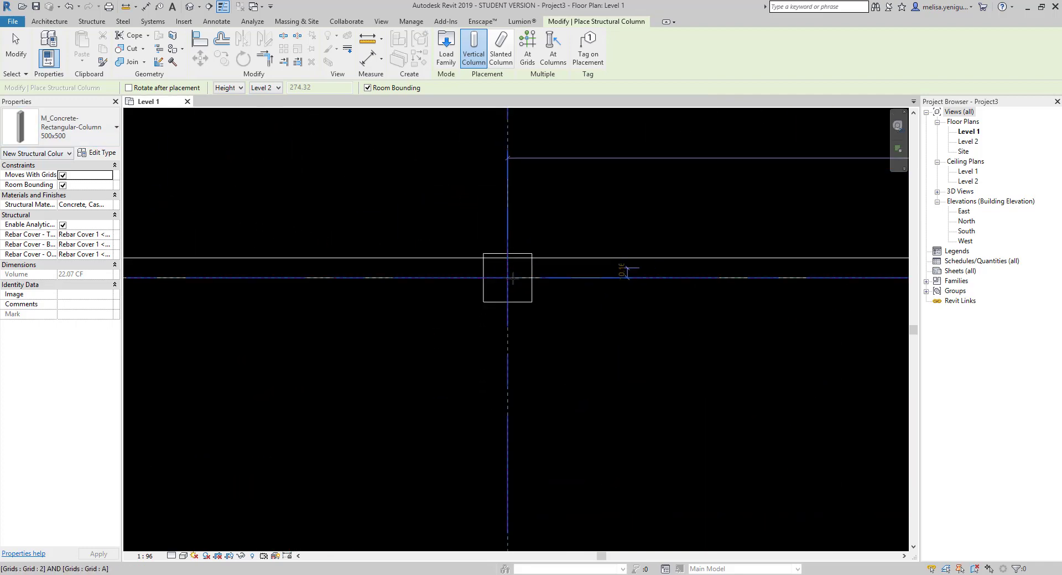
scroll(506, 271, down, 2)
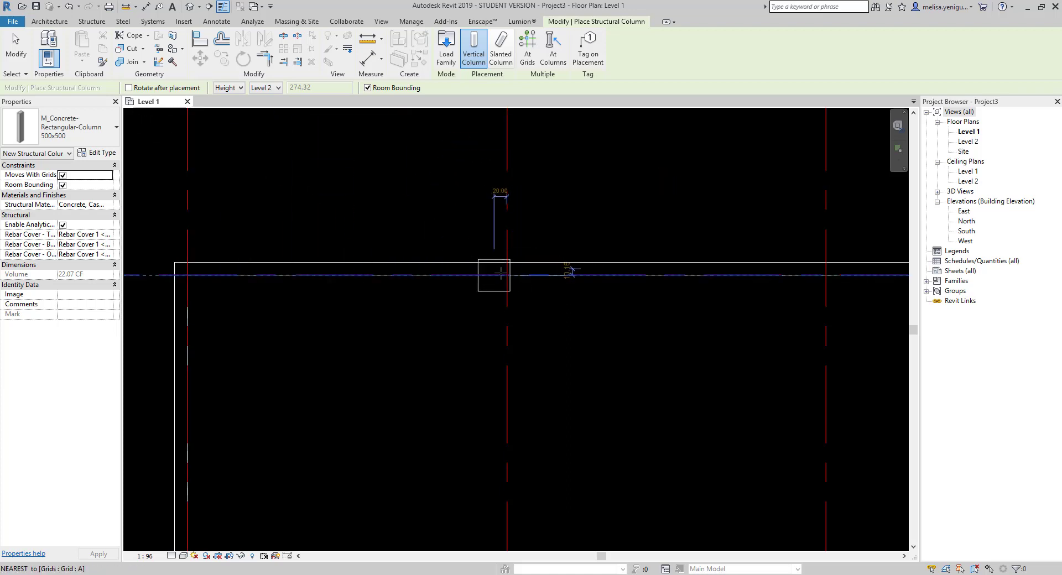
click(525, 288)
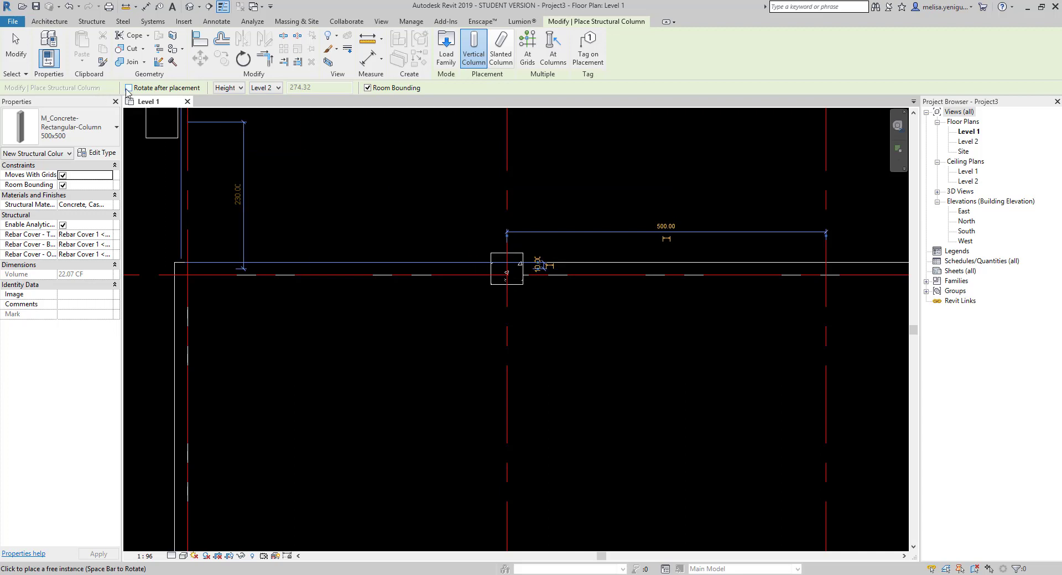
- Enable rotation after placement and place a column at grid A-3 rotated about 30°
click(128, 87)
scroll(153, 143, down, 2)
scroll(691, 243, up, 3)
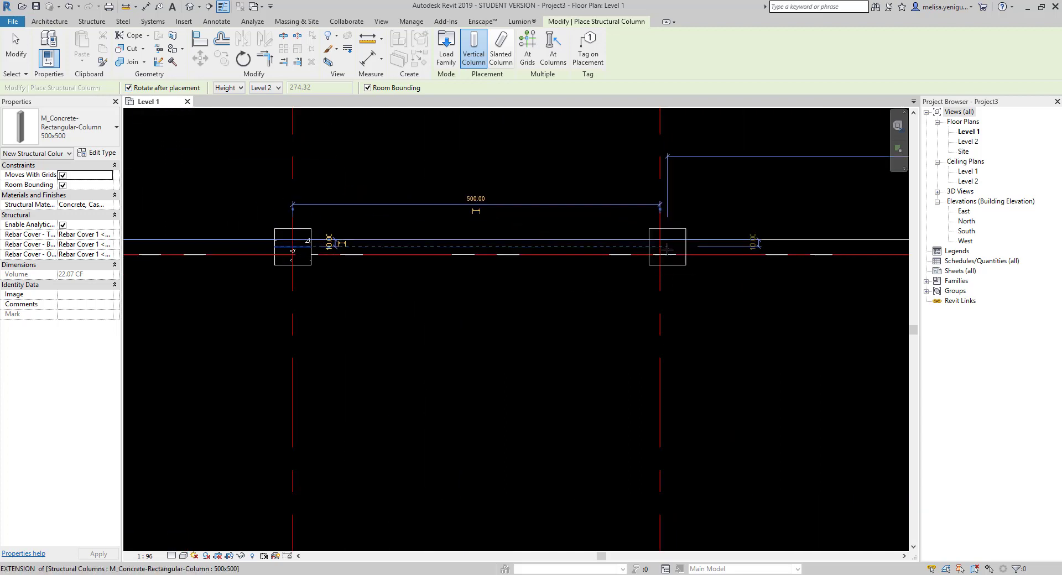
click(660, 253)
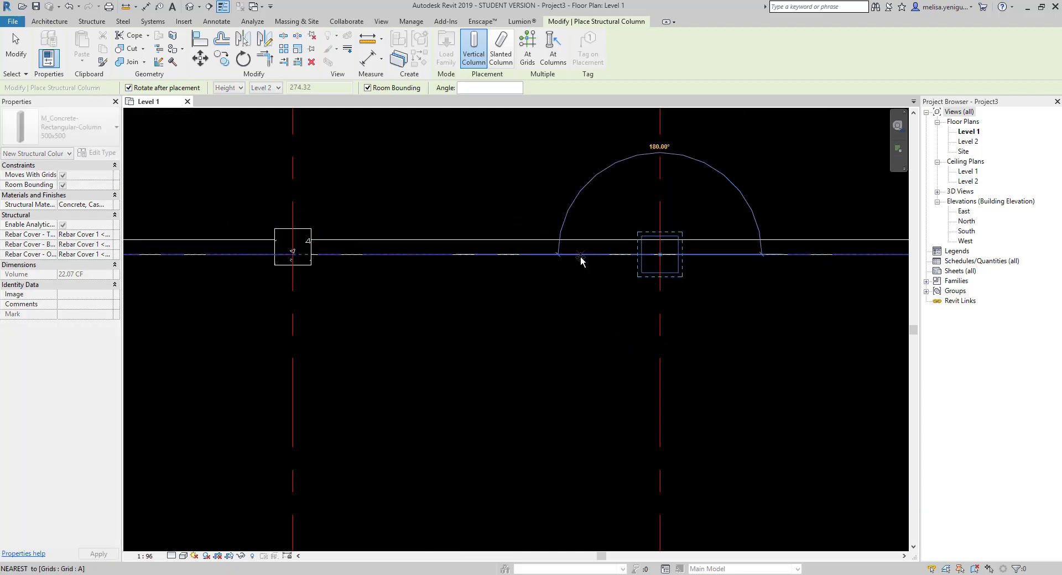
scroll(581, 261, down, 2)
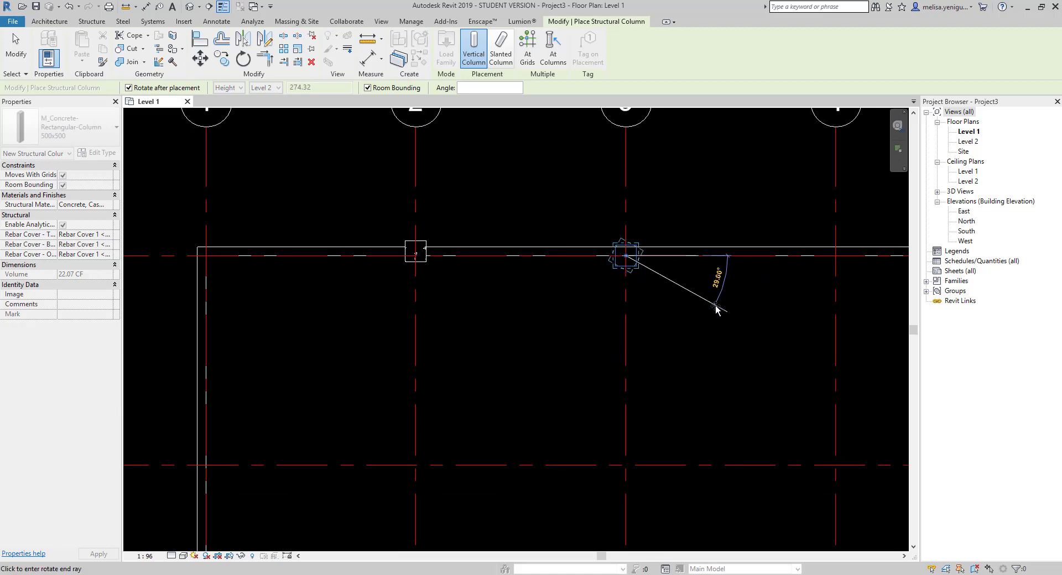
click(714, 308)
scroll(637, 245, up, 3)
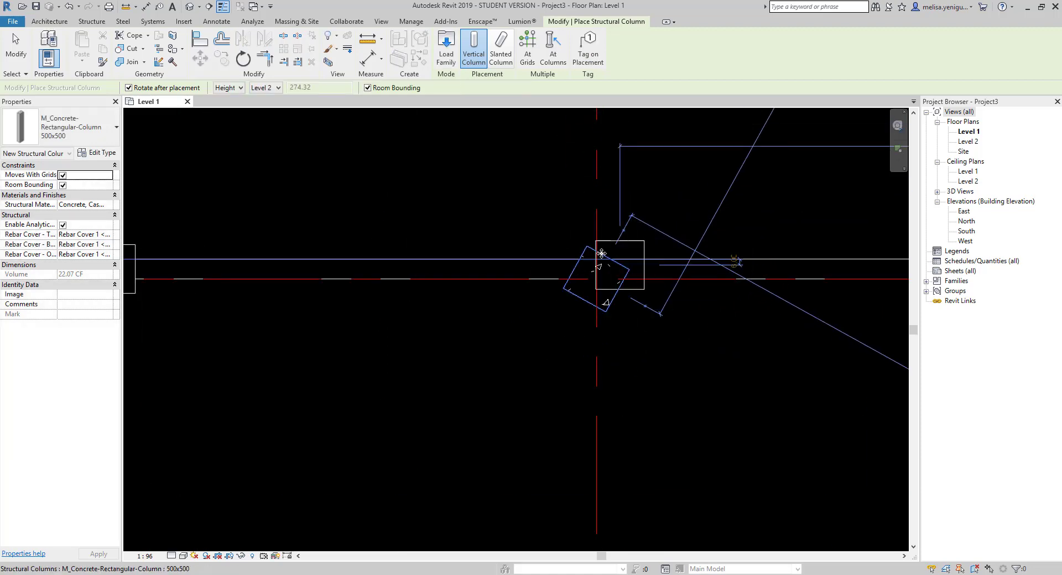
scroll(608, 254, down, 3)
scroll(616, 280, down, 2)
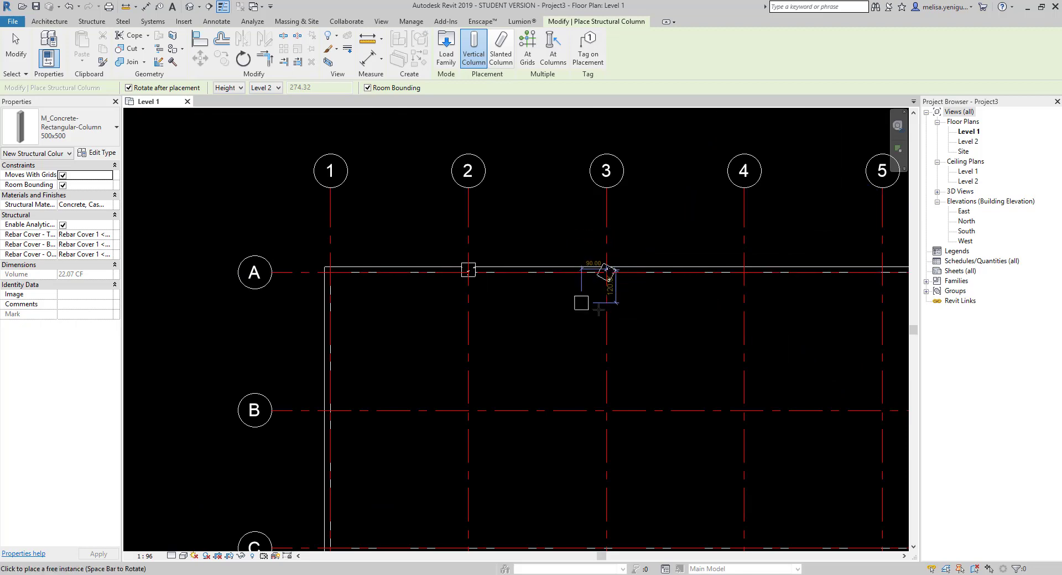
key(Escape)
- Delete the rotated column at A-3 and the square column at A-2
scroll(599, 272, up, 3)
click(592, 284)
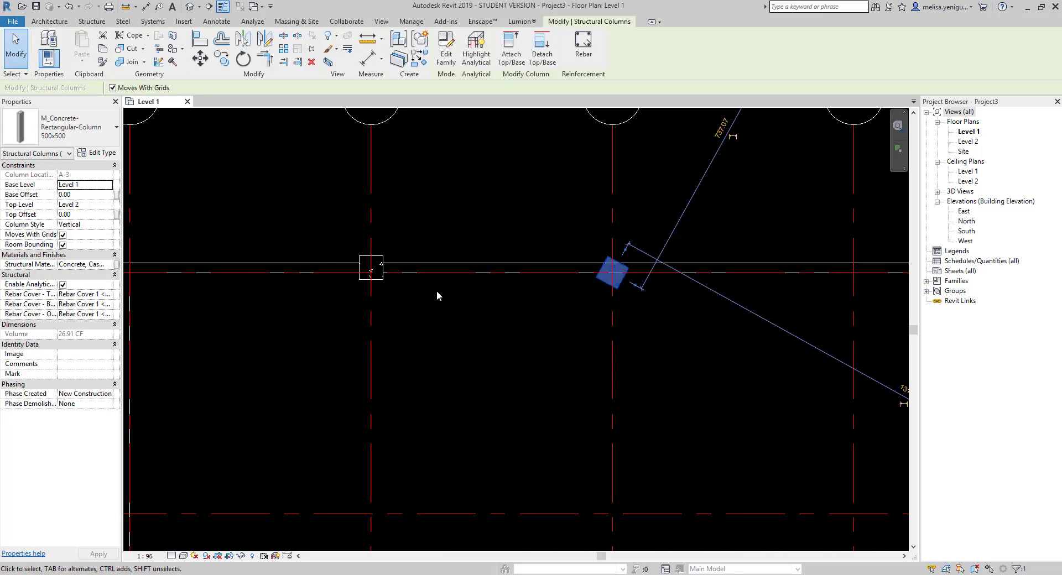
key(Delete)
click(372, 268)
key(Delete)
scroll(445, 267, down, 1)
- Place free-standing 500x500 concrete columns between grids B and C and elsewhere off the intersections
scroll(486, 250, down, 1)
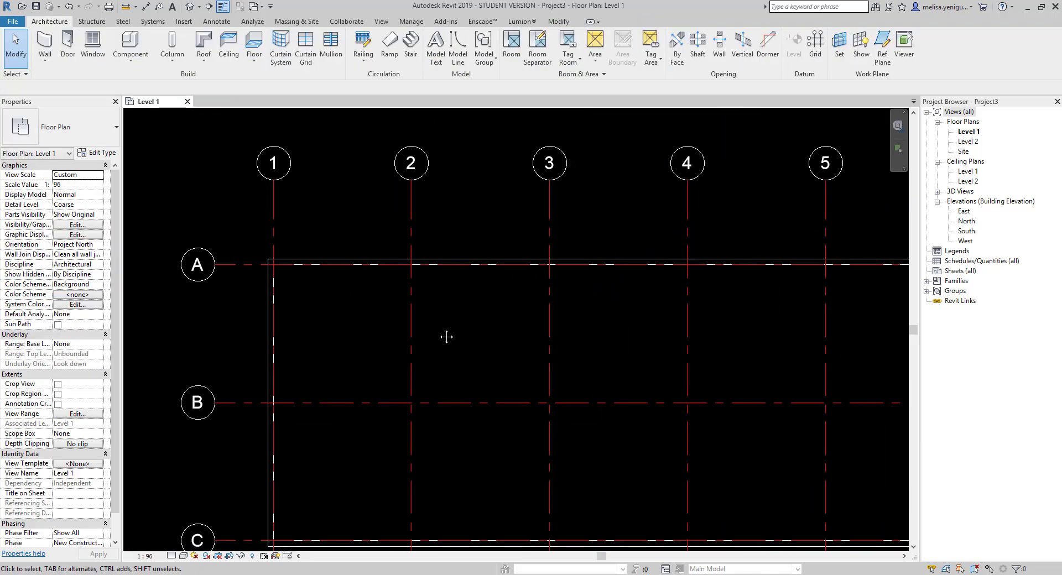
mouse_move(414, 400)
middle_down()
mouse_move(442, 314)
mouse_move(487, 285)
mouse_move(453, 230)
middle_up()
click(172, 41)
scroll(539, 326, down, 2)
scroll(470, 274, up, 2)
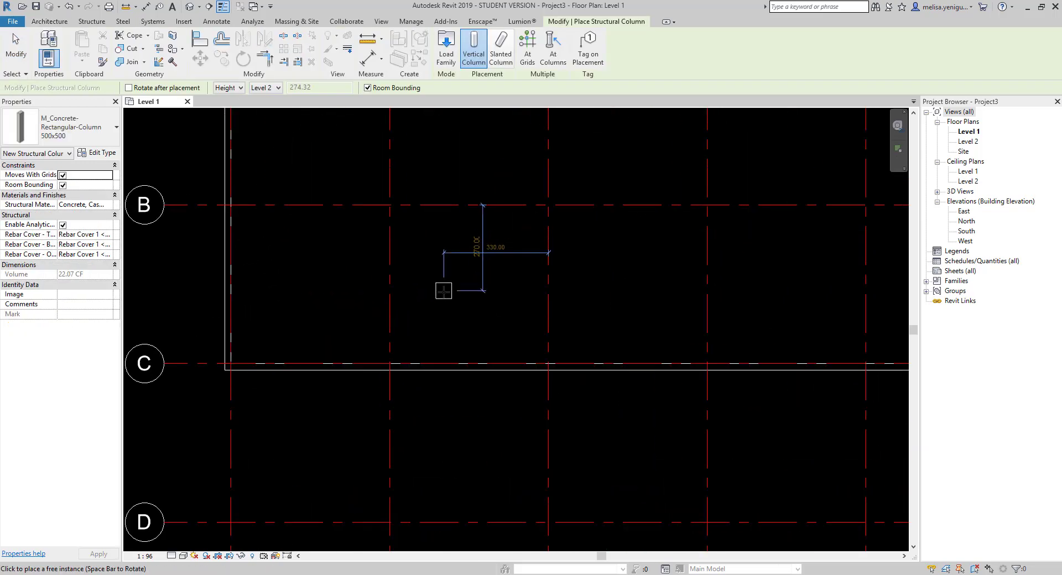
click(428, 303)
scroll(427, 303, down, 1)
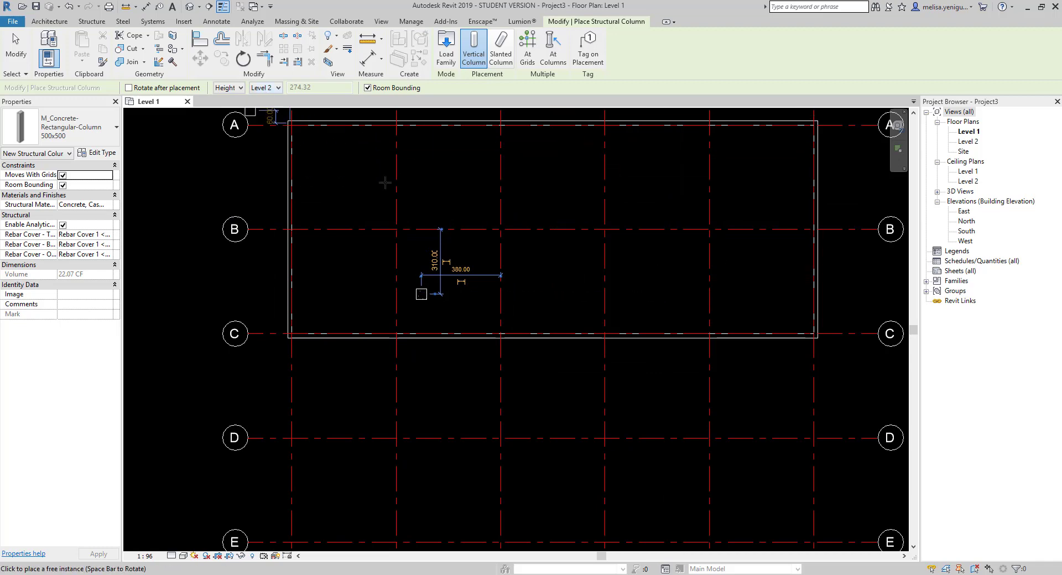
click(642, 288)
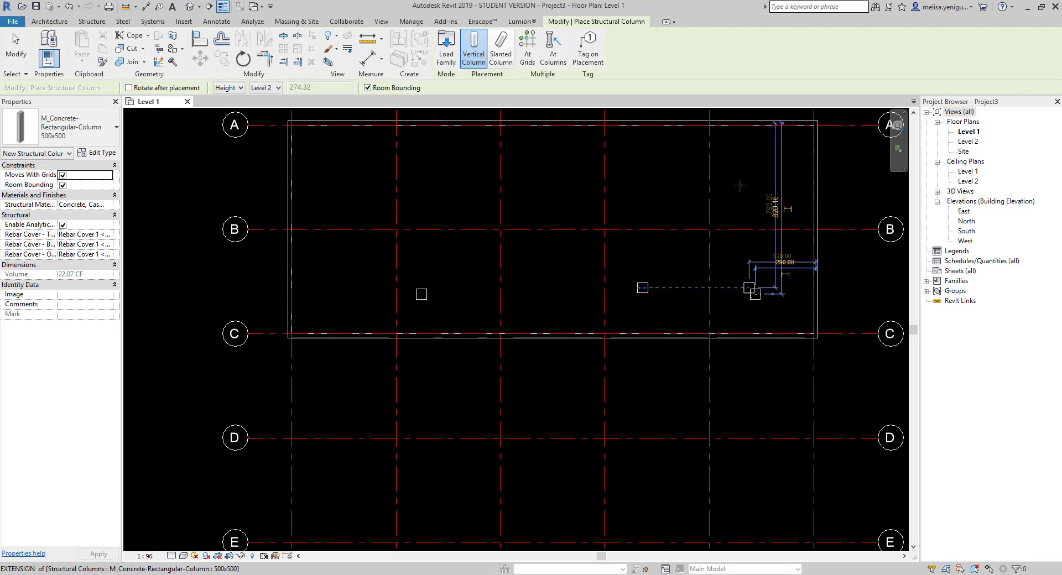
- Add one more free-standing column near grid E in rows D–F, then exit column placement
scroll(544, 196, down, 2)
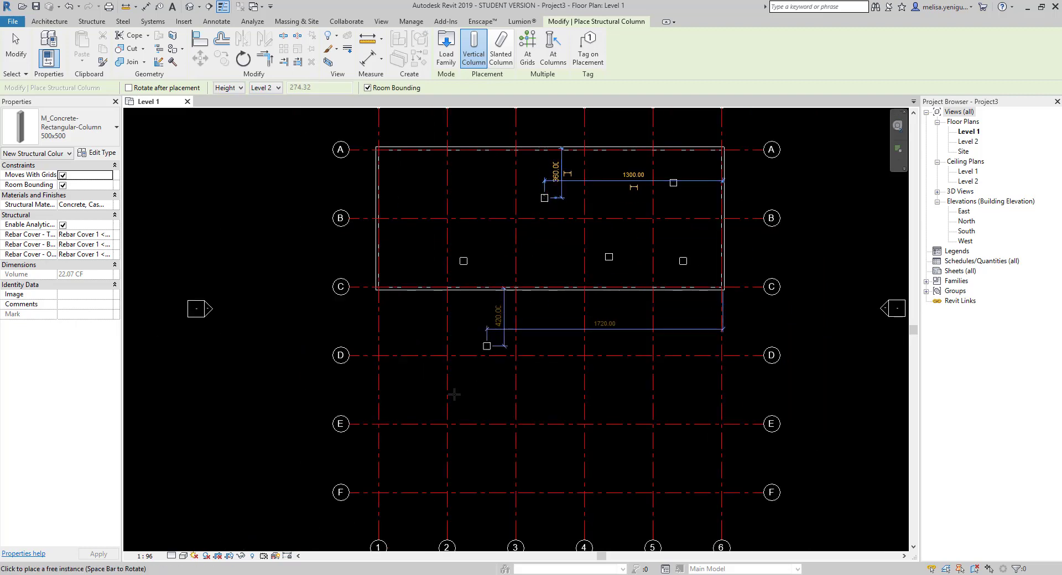
middle_drag(454, 394, 449, 312)
click(428, 325)
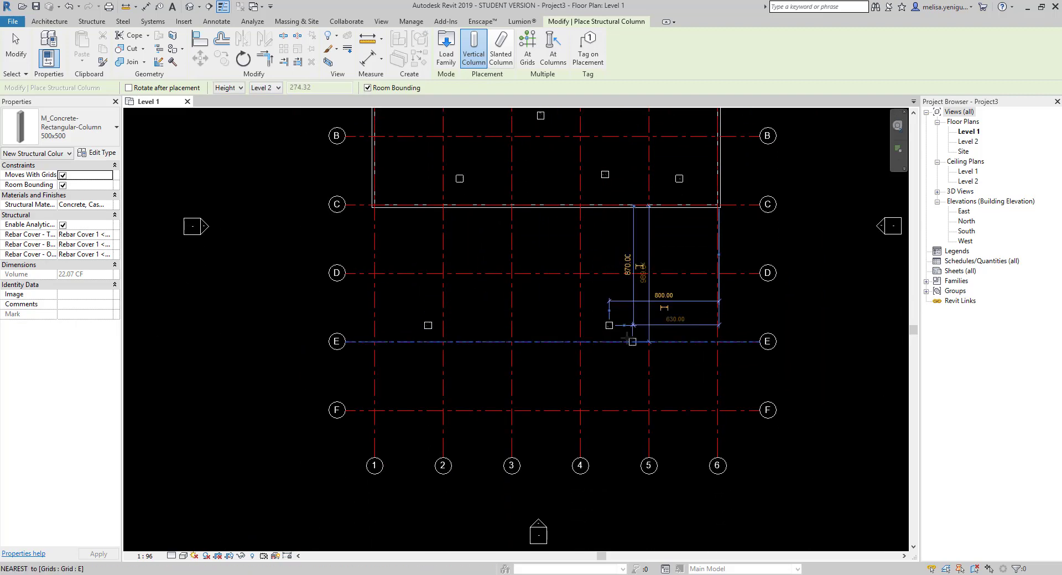
key(Escape)
key(Escape)
scroll(509, 284, down, 1)
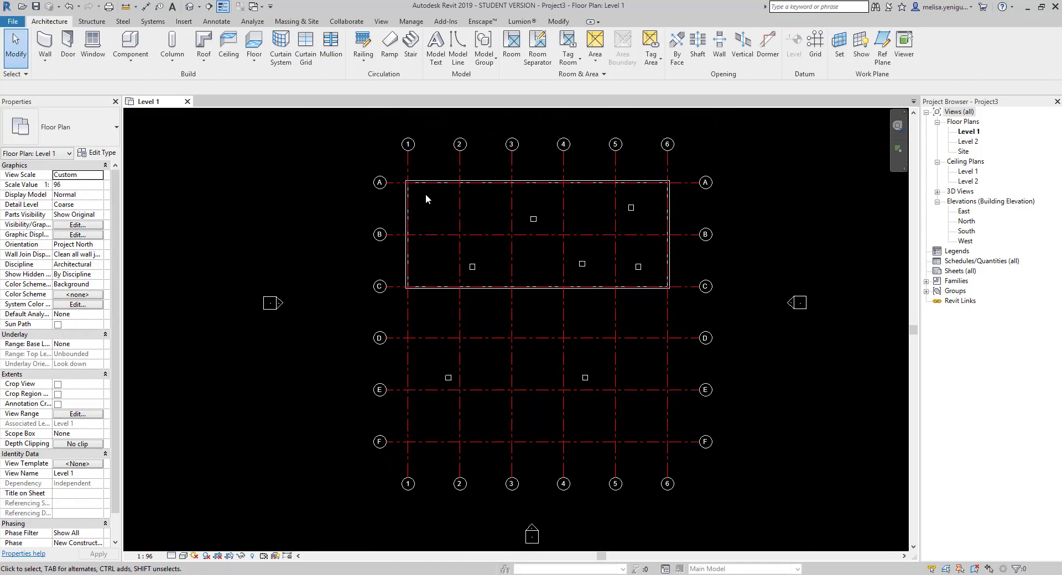
- Delete the stray columns plus the walls along grid A, the left side and the bottom
drag(426, 193, 652, 396)
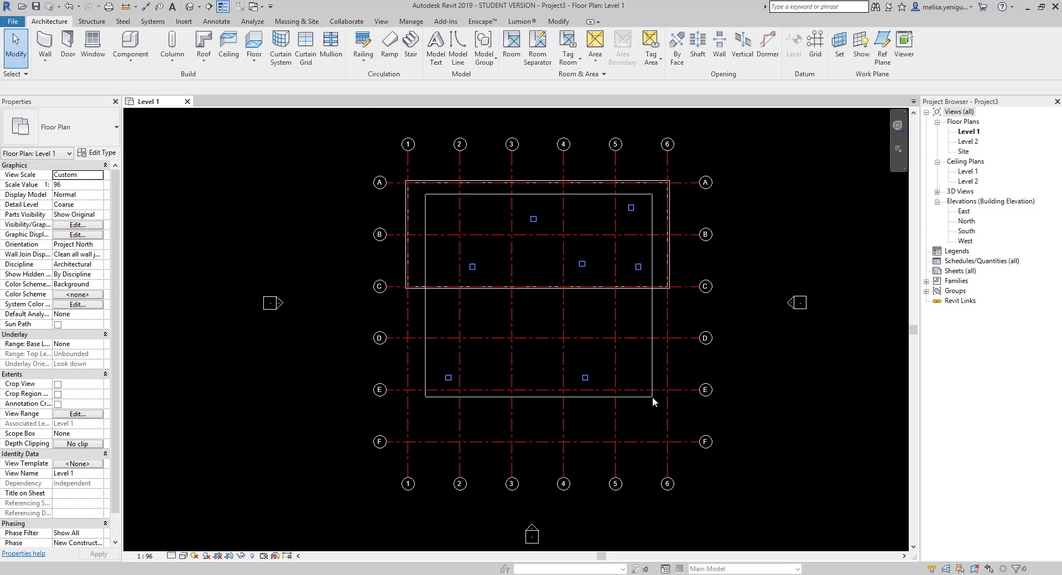
key(Delete)
click(477, 180)
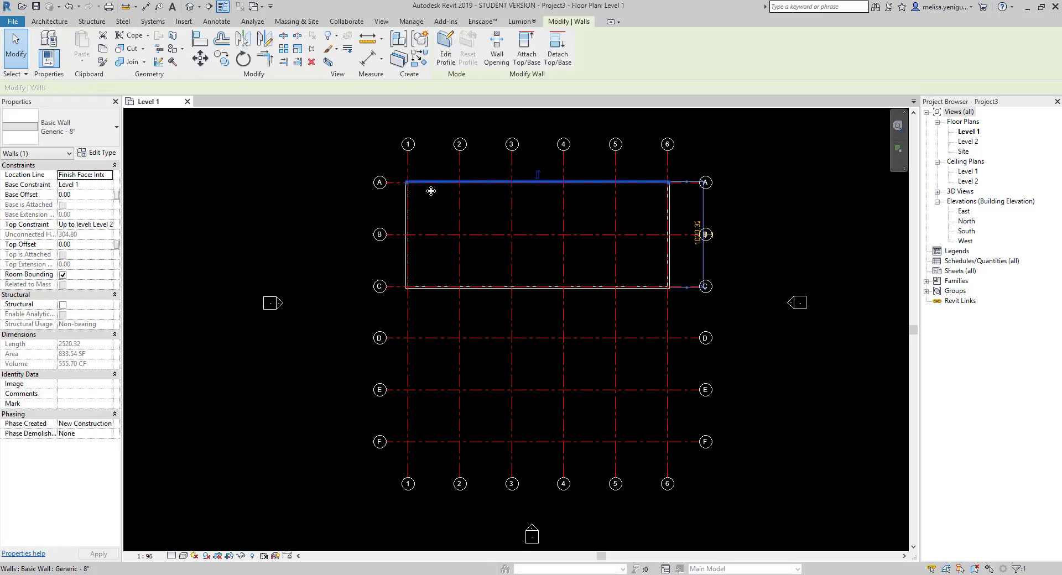
key(Delete)
click(407, 200)
key(Delete)
click(439, 287)
key(Delete)
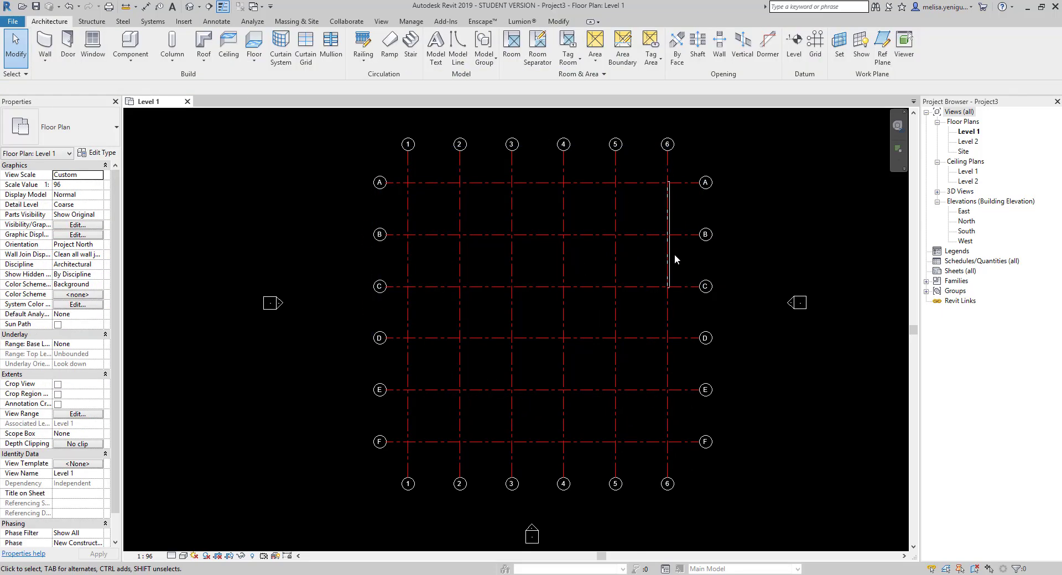
- Delete the last wall on grid 6 and start the Structure Column tool
click(675, 259)
key(Delete)
scroll(556, 252, down, 2)
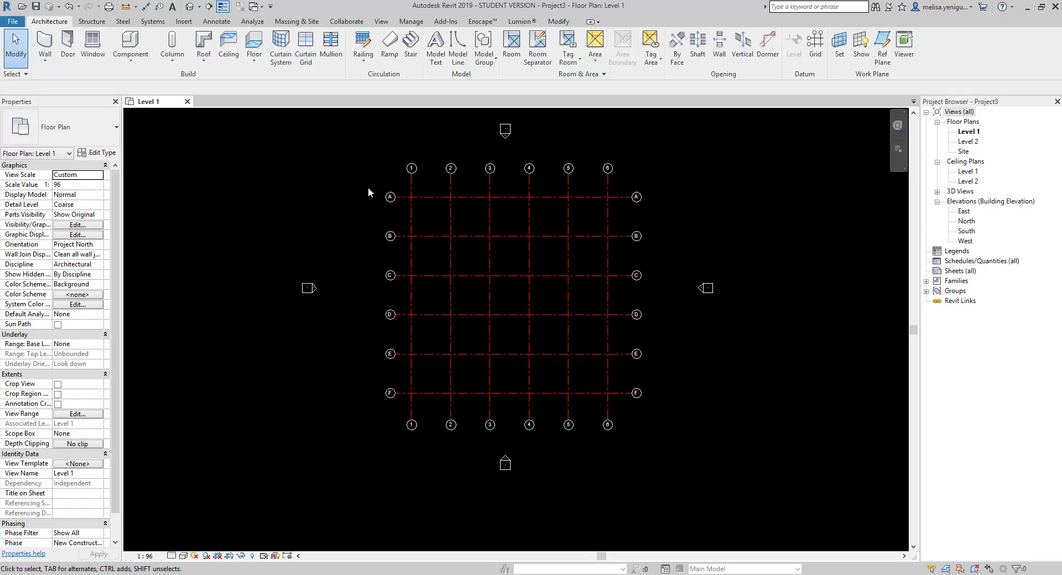
click(171, 43)
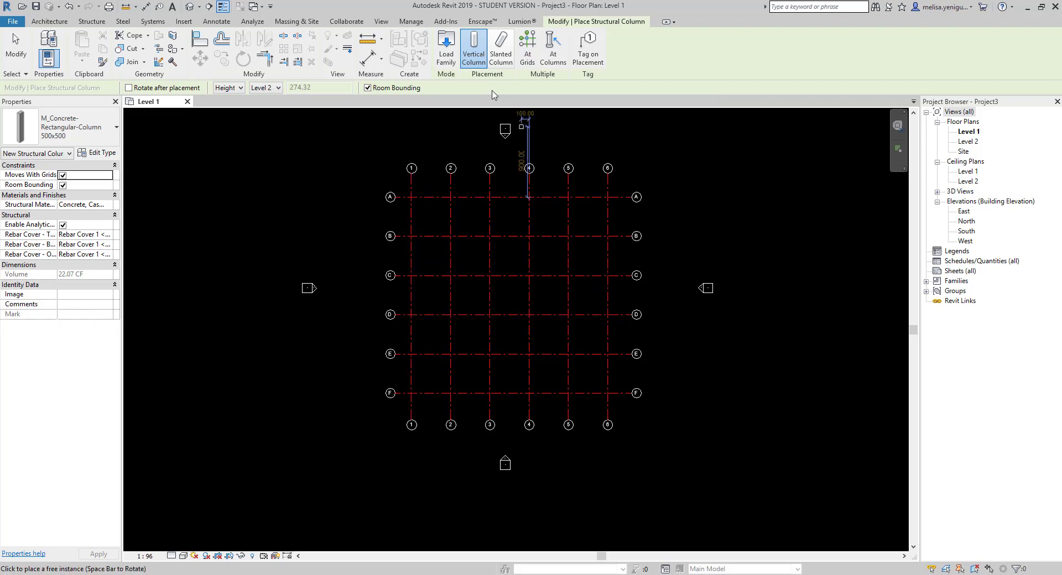
- Switch to At Grids placement and window-select grid lines, trying rows A–C and then D–F
click(527, 47)
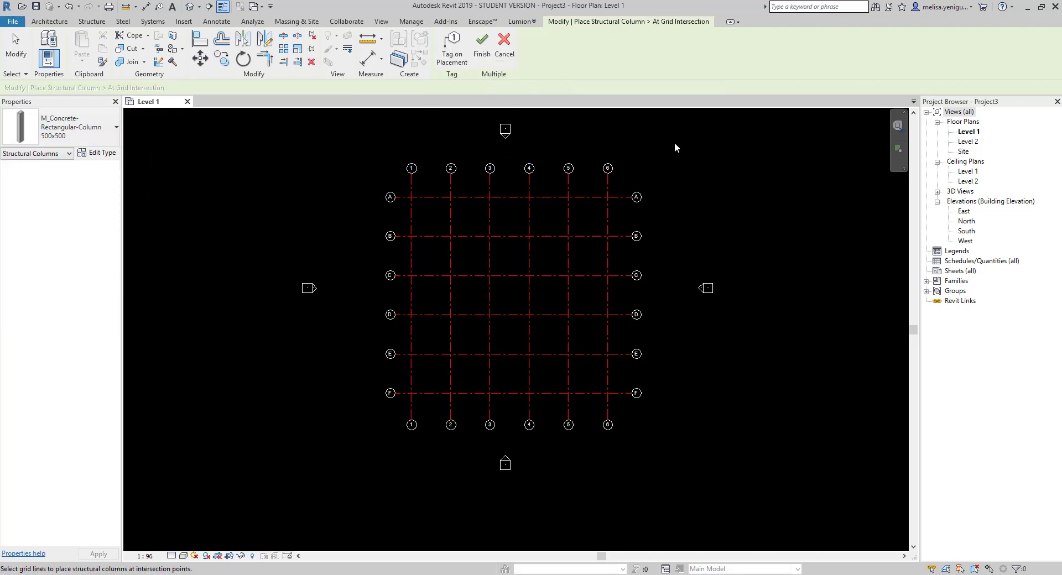
drag(684, 140, 425, 375)
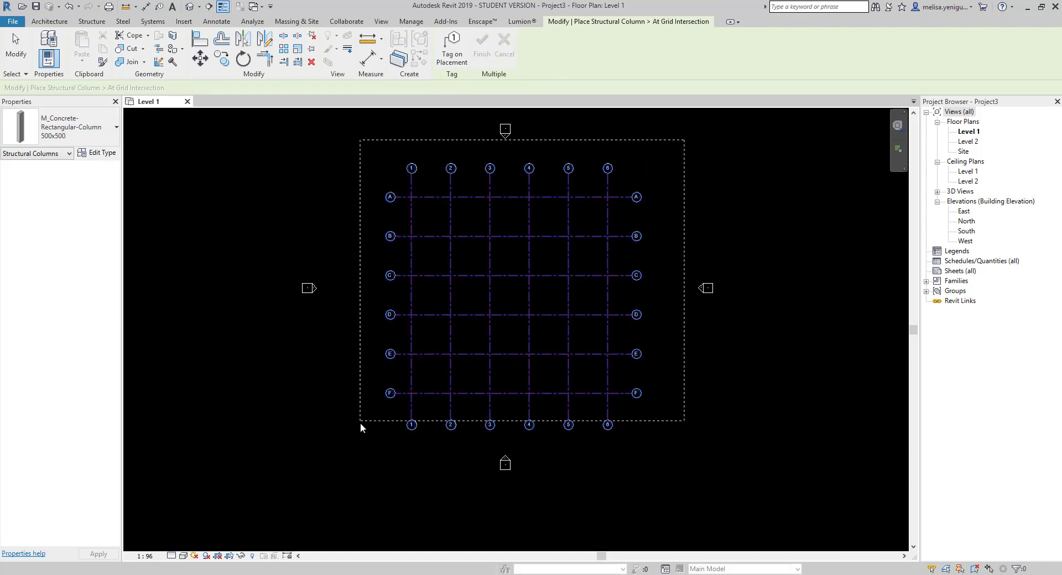
mouse_move(360, 422)
mouse_down()
mouse_move(356, 277)
mouse_move(355, 287)
mouse_up()
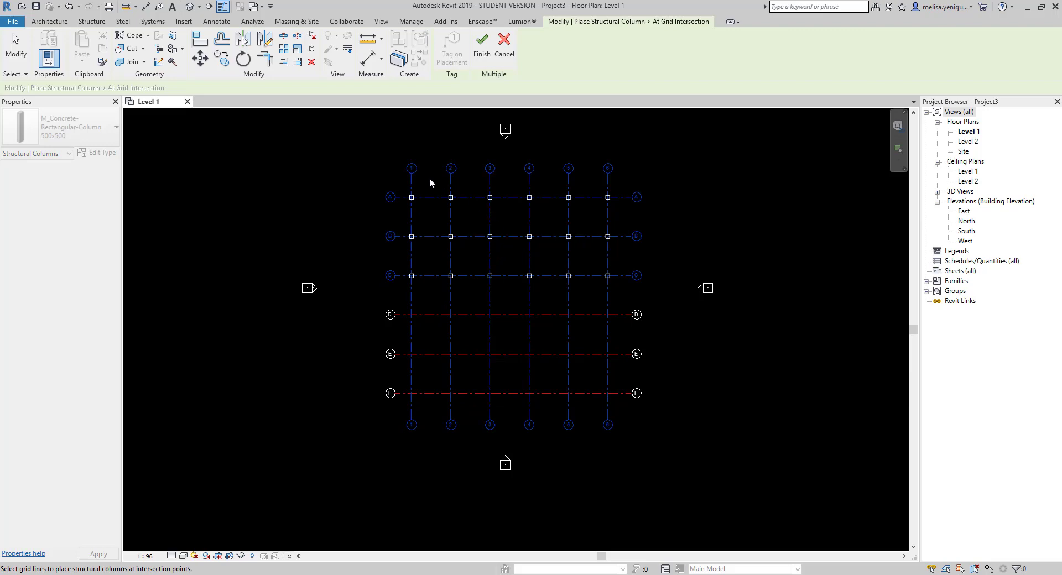
scroll(416, 191, up, 3)
scroll(409, 207, up, 2)
scroll(367, 201, down, 3)
scroll(367, 202, down, 2)
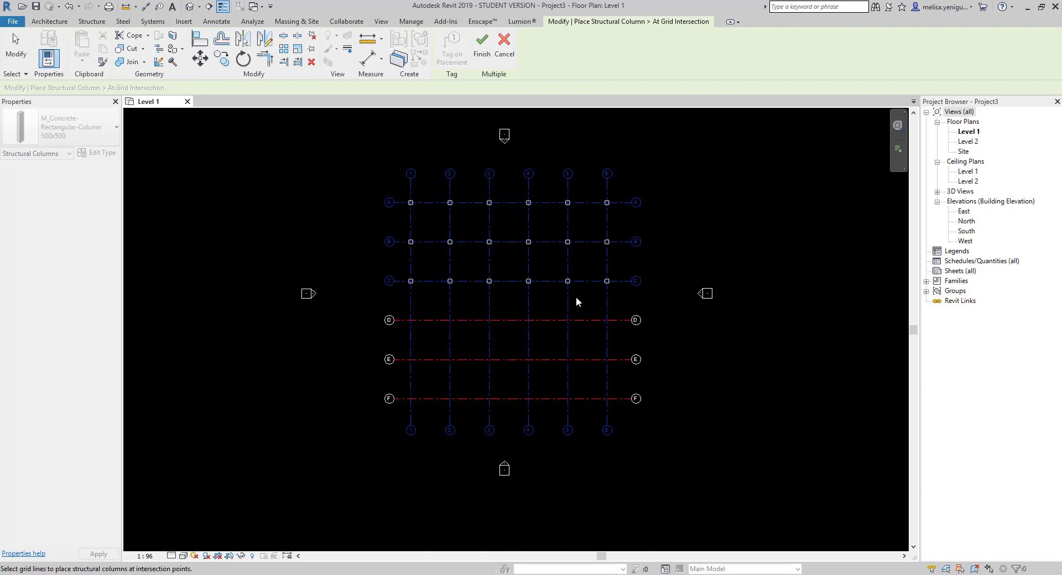
middle_drag(575, 296, 585, 238)
drag(662, 242, 379, 380)
- Window-select all grid lines A–F and 1–6 and finish, creating 36 concrete columns
scroll(483, 382, down, 1)
scroll(491, 299, up, 2)
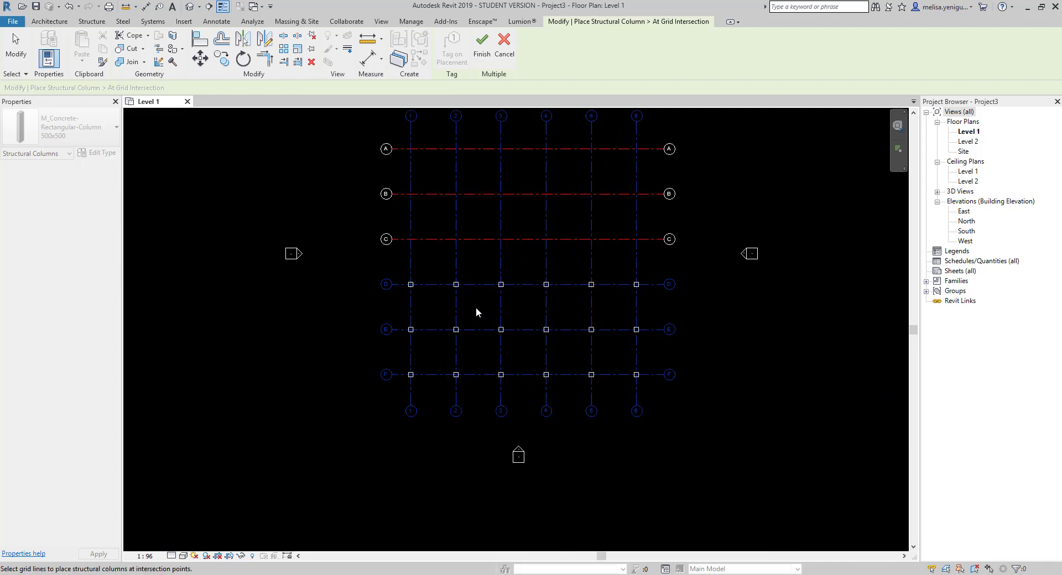
scroll(503, 326, up, 1)
scroll(532, 343, down, 2)
mouse_move(636, 188)
mouse_down()
mouse_move(410, 379)
mouse_move(408, 400)
mouse_up()
scroll(615, 229, up, 2)
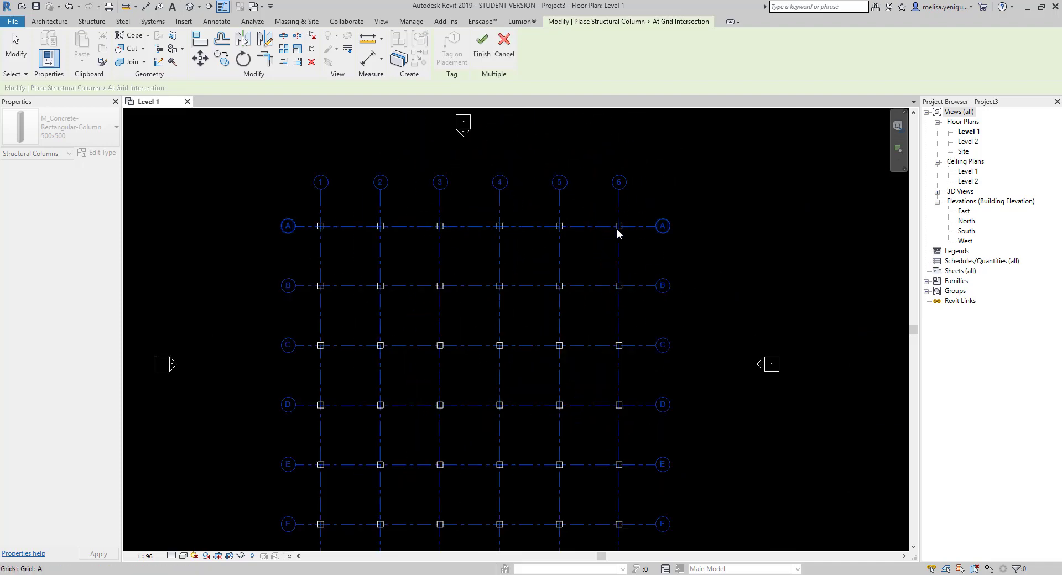
scroll(624, 226, up, 4)
scroll(621, 233, up, 1)
scroll(553, 266, down, 3)
scroll(567, 285, down, 4)
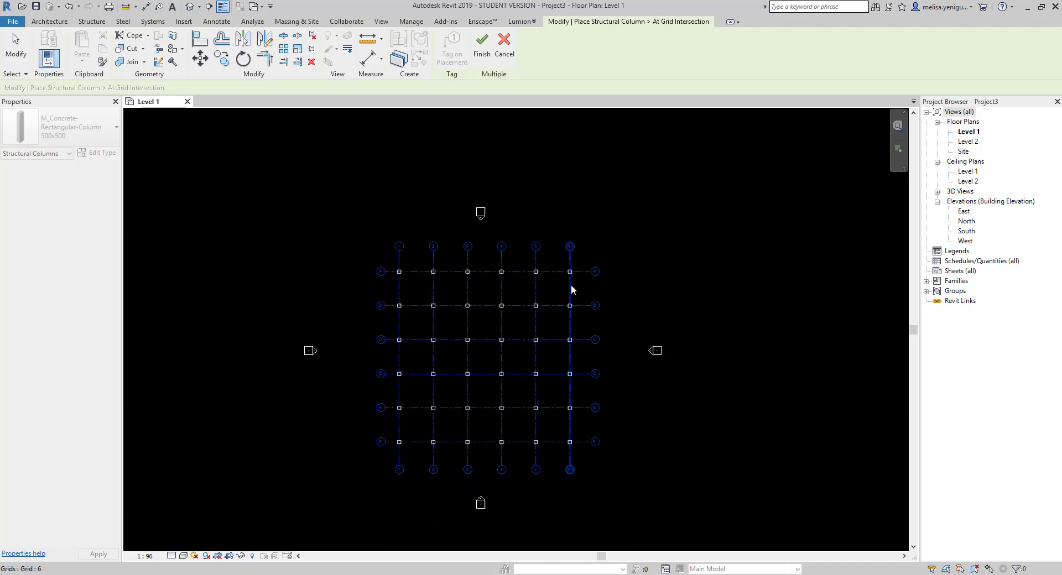
click(484, 51)
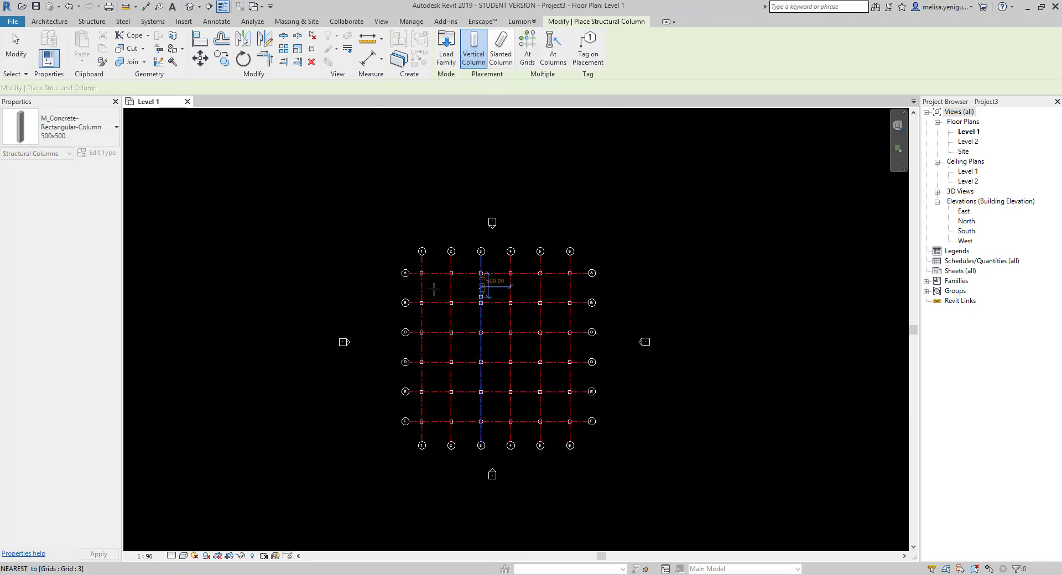
- Select the A1 column, drag it down off the grid, then undo the move
scroll(427, 290, up, 3)
scroll(424, 271, up, 4)
scroll(425, 257, up, 3)
key(Escape)
click(408, 201)
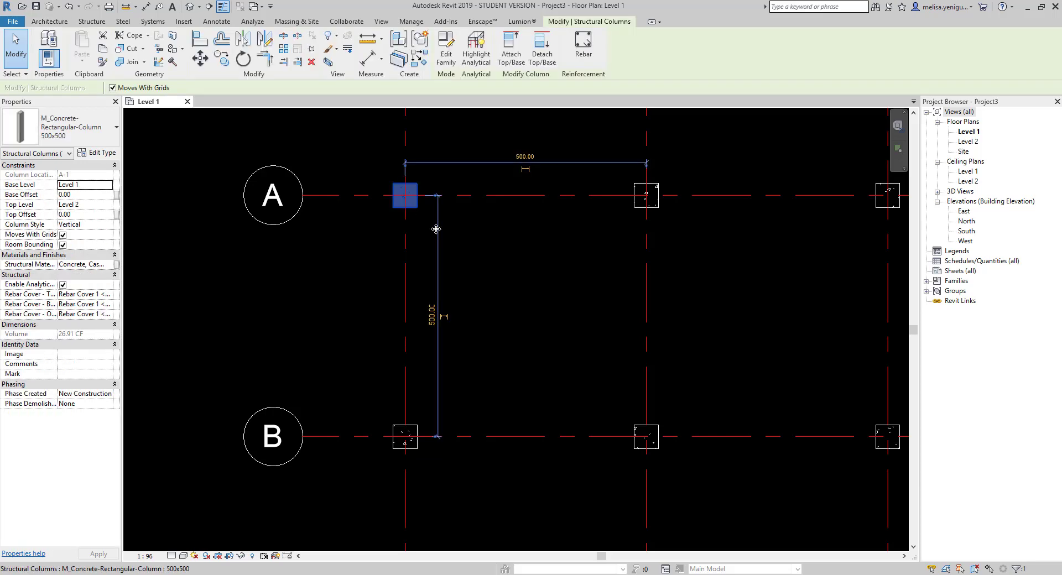
drag(408, 201, 422, 282)
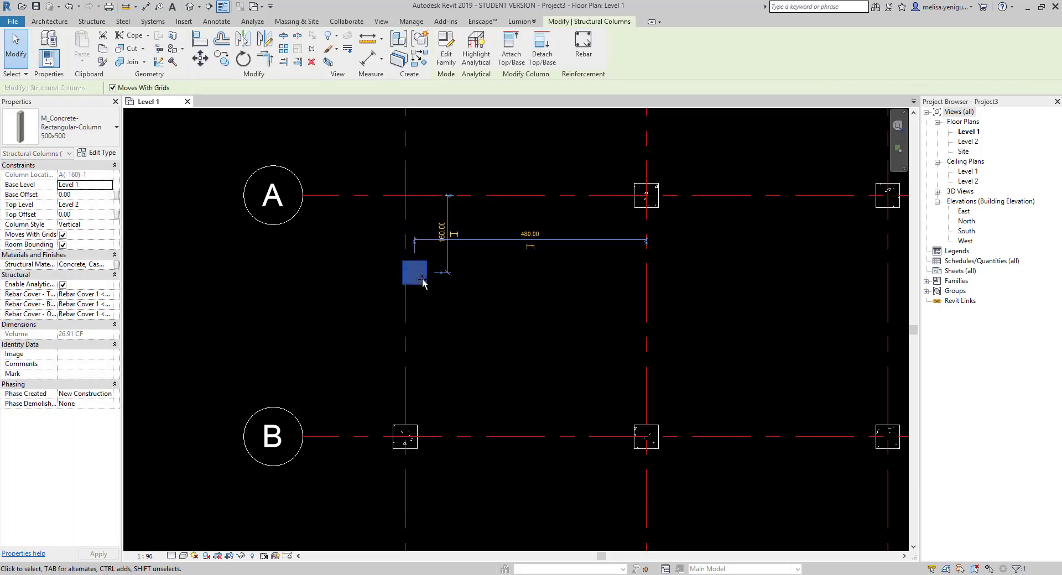
key(ctrl+z)
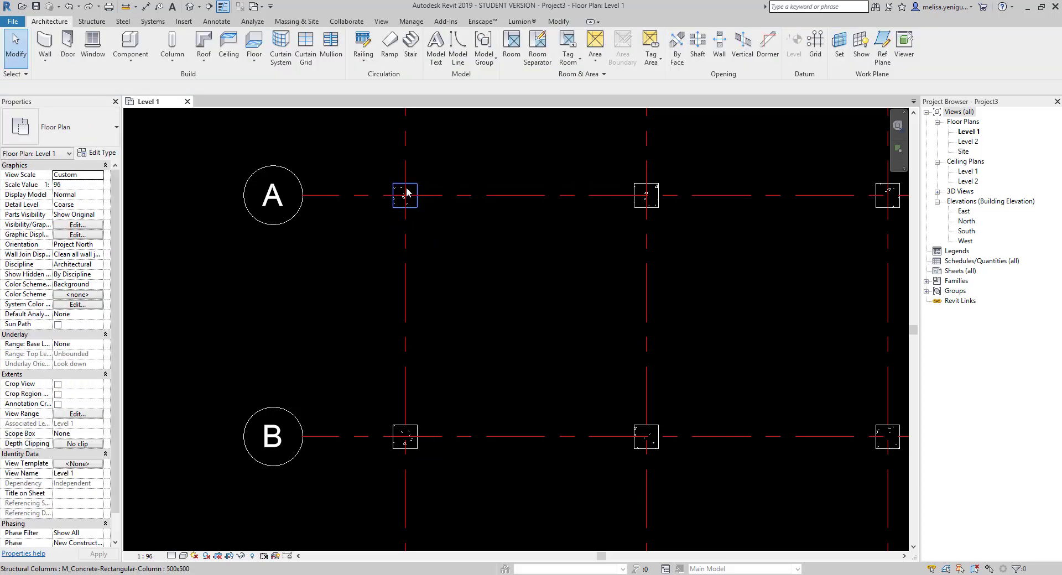
- Rotate the A1 column by an angle while keeping it on the intersection
click(243, 58)
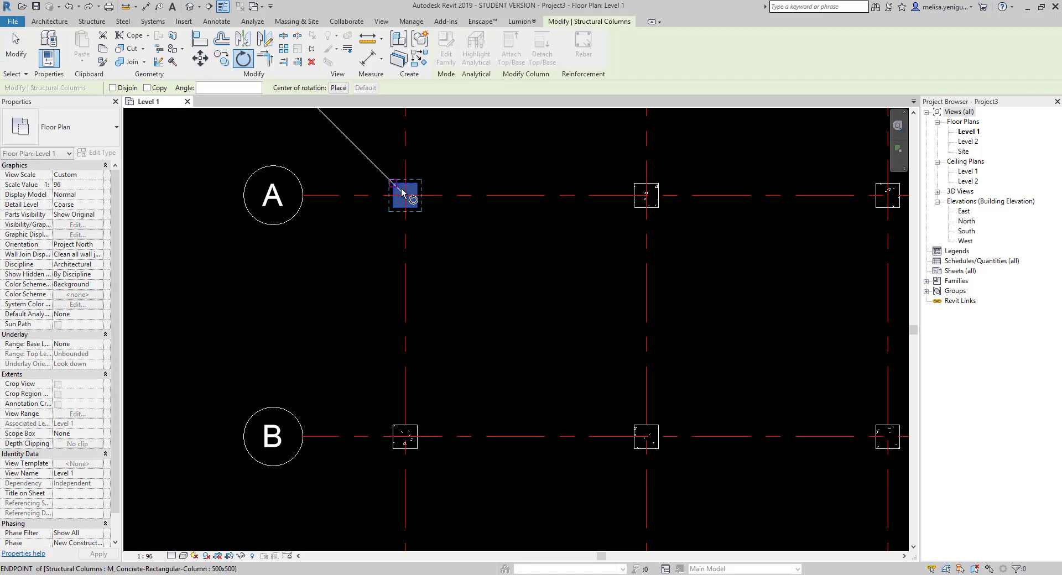
click(443, 150)
click(460, 214)
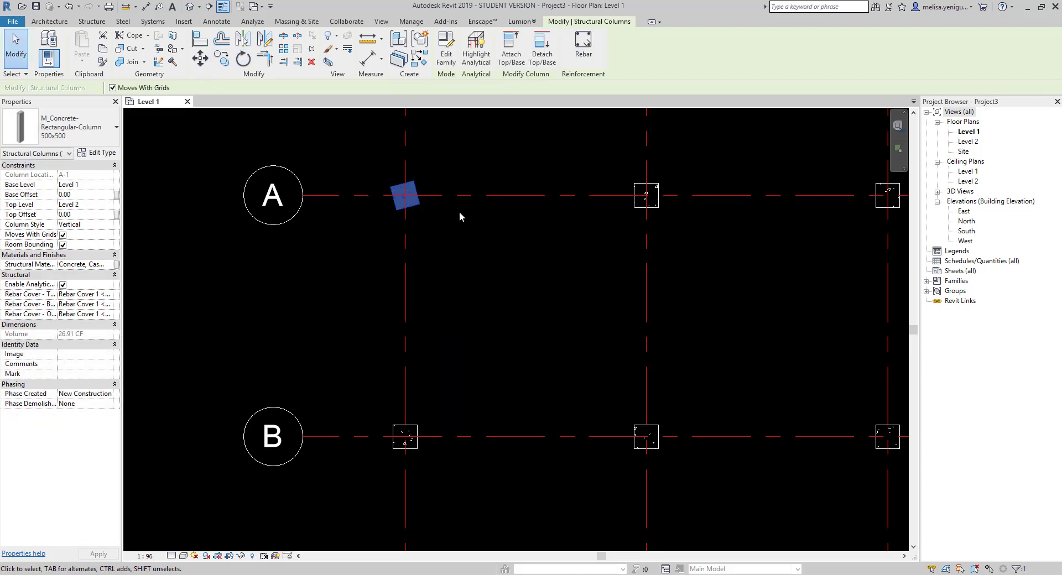
scroll(498, 224, down, 5)
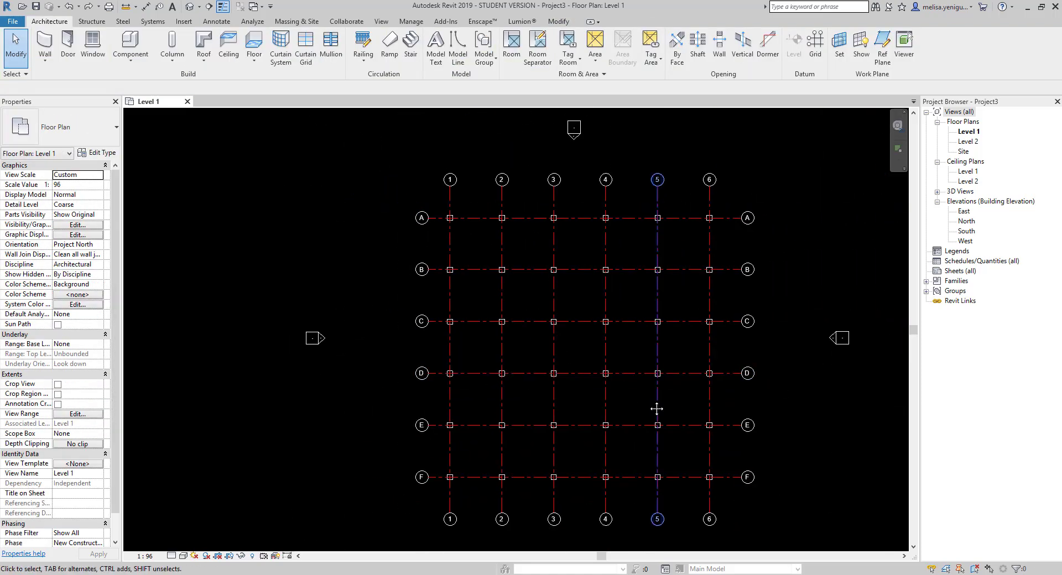
scroll(624, 426, down, 1)
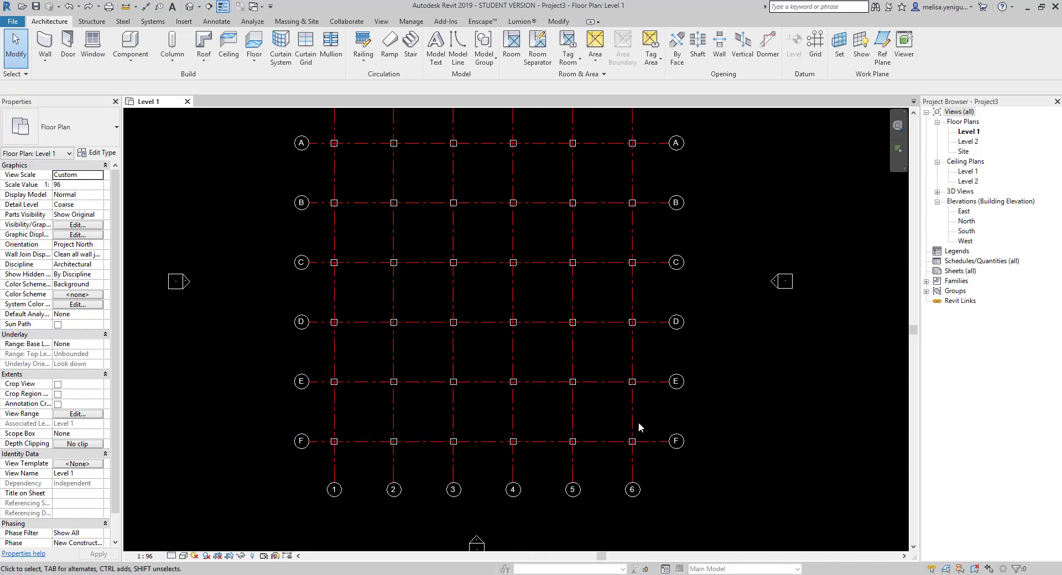